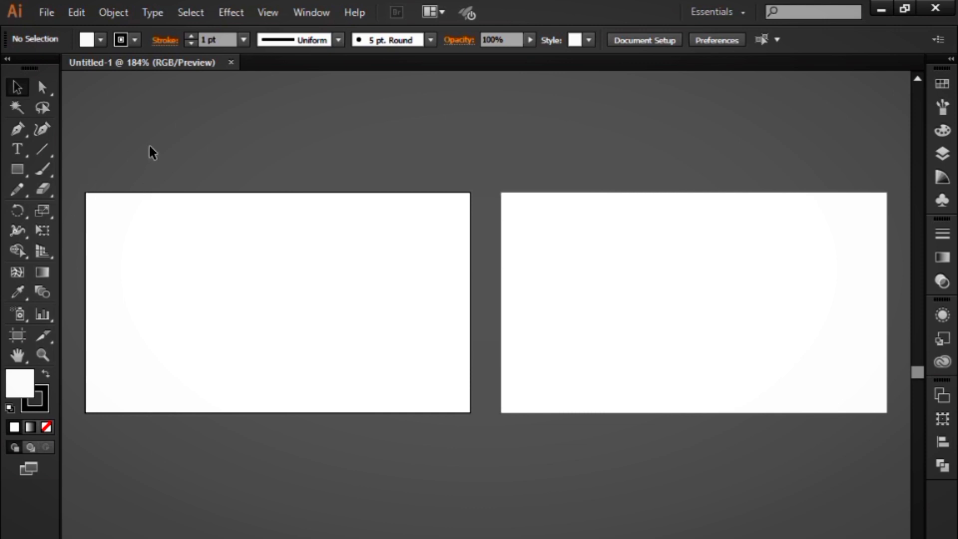
Create a 3.5 in wide by 2 in high rectangle at the first artboard's upper-left corner.
{"action": "left_click", "coordinate": [24, 169]}
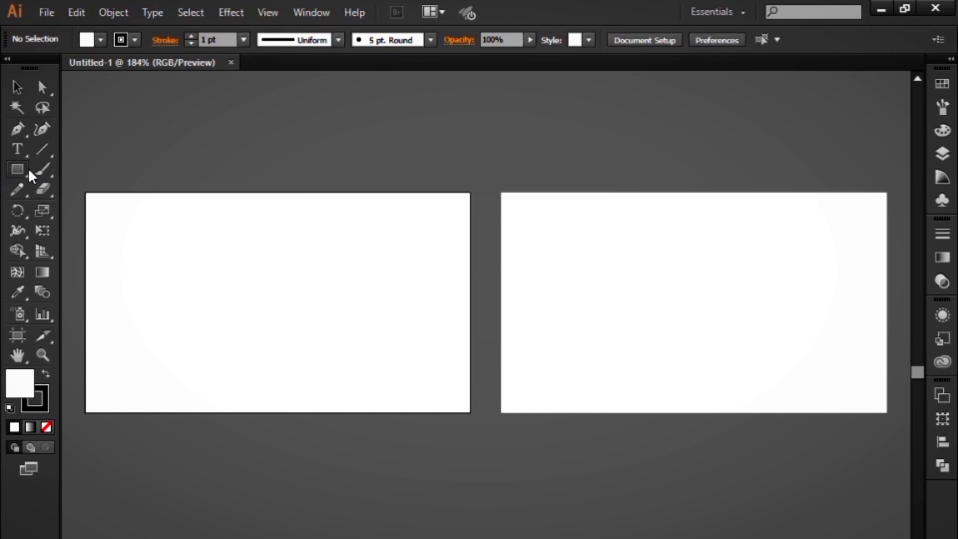
{"action": "left_click", "coordinate": [82, 189]}
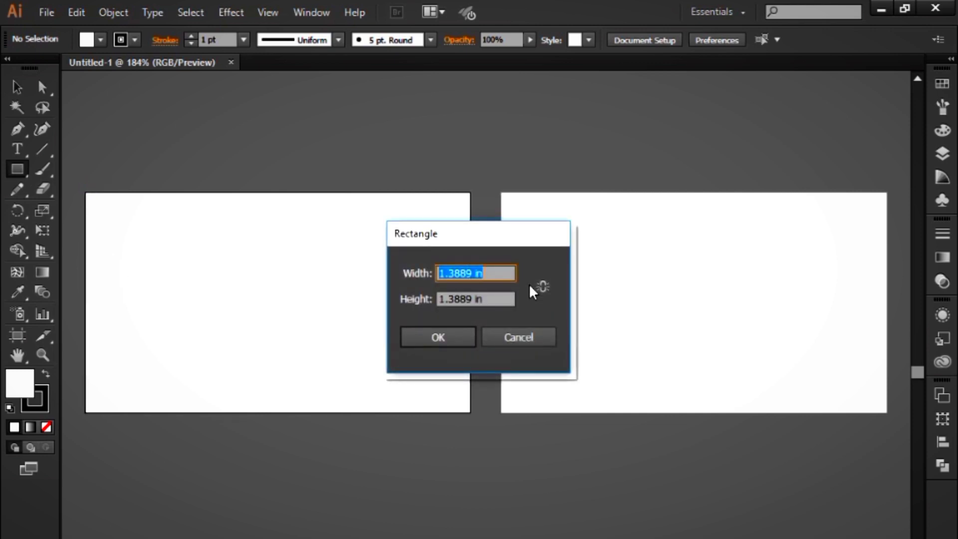
{"action": "key", "text": "BackSpace"}
{"action": "type", "text": "3.5"}
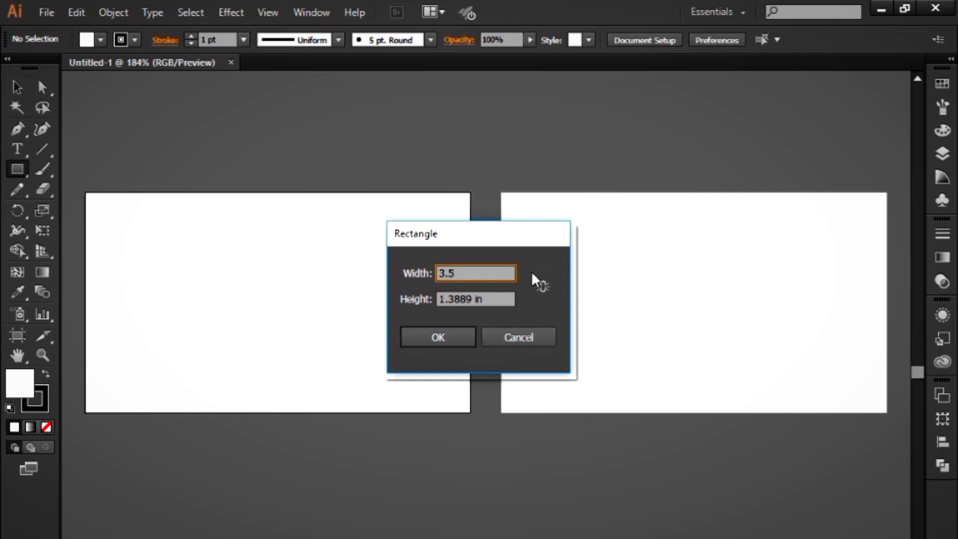
{"action": "left_click", "coordinate": [502, 293]}
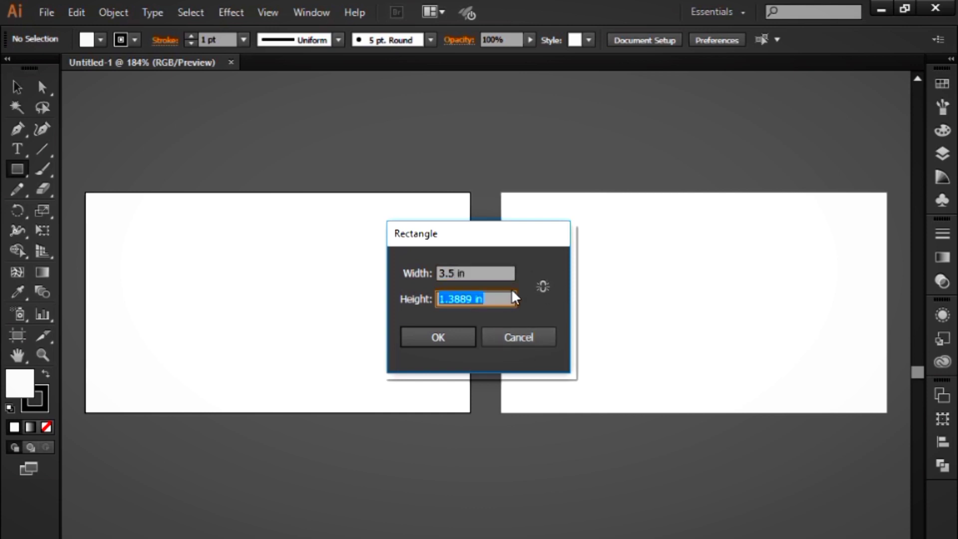
{"action": "key", "text": "BackSpace"}
{"action": "type", "text": "2"}
{"action": "left_click", "coordinate": [473, 335]}
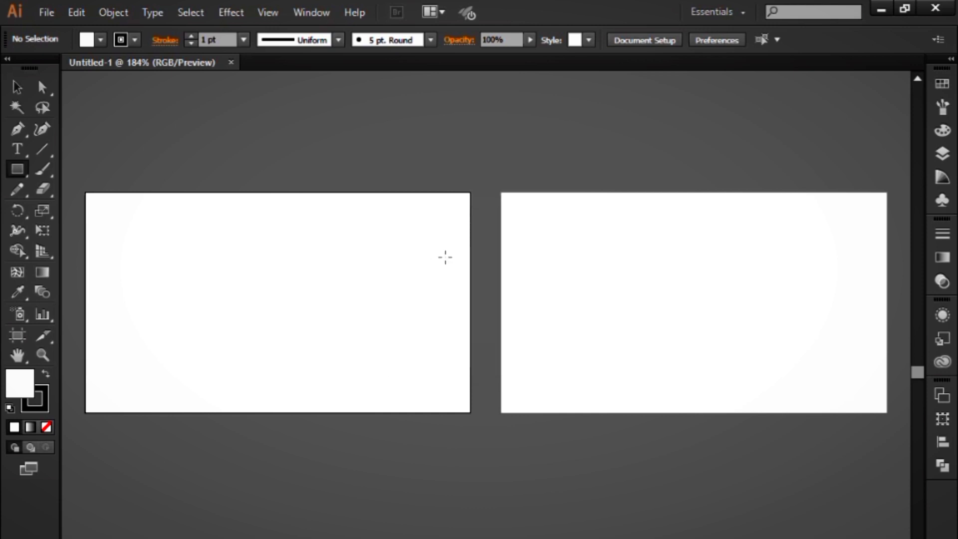
Move the rectangle so it exactly covers the first artboard and place a matching copy over the second artboard.
{"action": "left_click", "coordinate": [16, 95]}
{"action": "left_click_drag", "start_coordinate": [365, 399], "coordinate": [330, 312]}
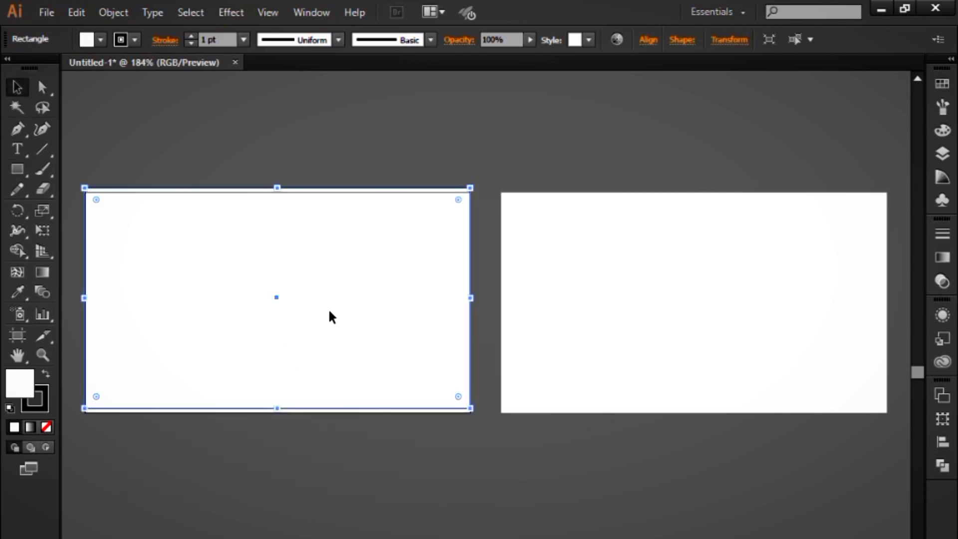
{"action": "left_click", "coordinate": [357, 437]}
{"action": "left_click_drag", "start_coordinate": [361, 150], "coordinate": [833, 267]}
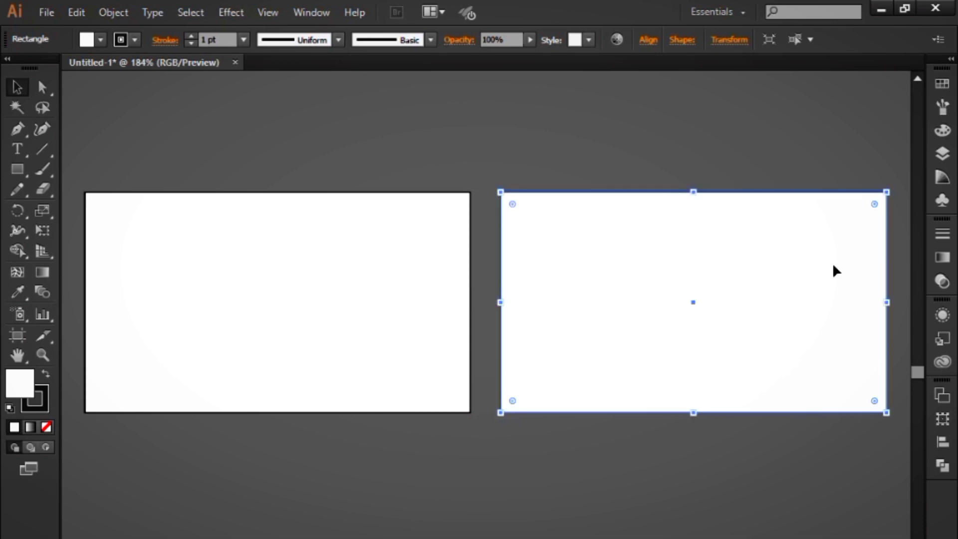
Fill both rectangles with black (000000) and remove their stroke.
{"action": "left_click", "coordinate": [749, 89]}
{"action": "left_click_drag", "start_coordinate": [396, 149], "coordinate": [699, 305]}
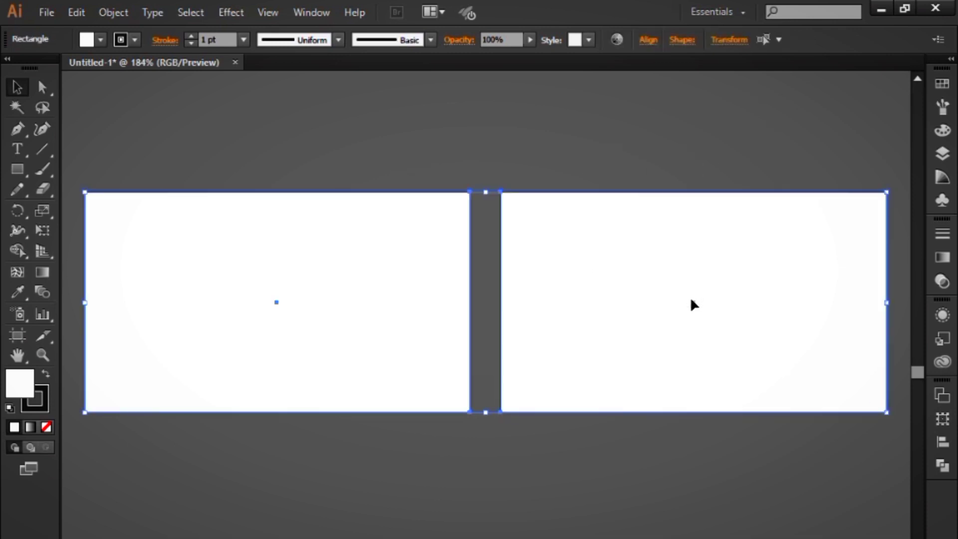
{"action": "left_click", "coordinate": [46, 375]}
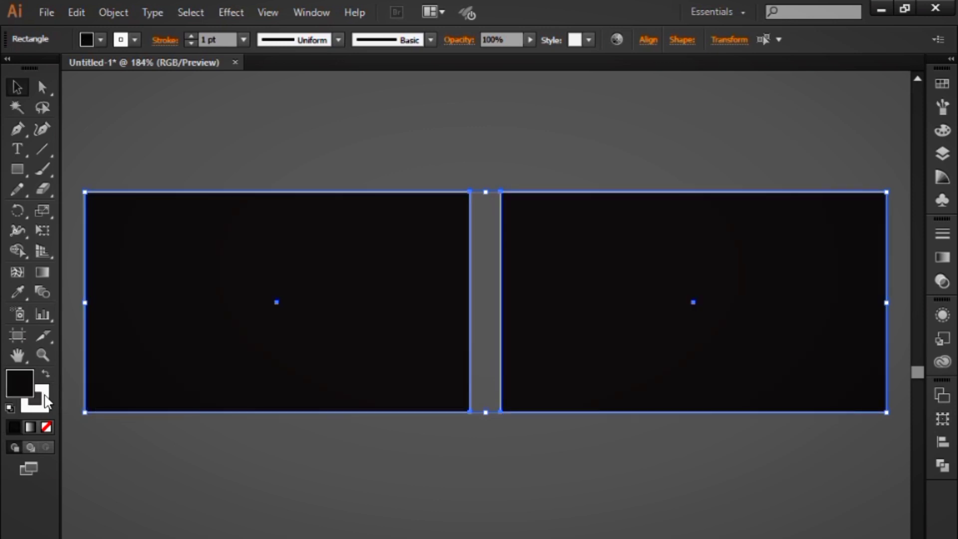
{"action": "left_click", "coordinate": [45, 399]}
{"action": "left_click", "coordinate": [47, 426]}
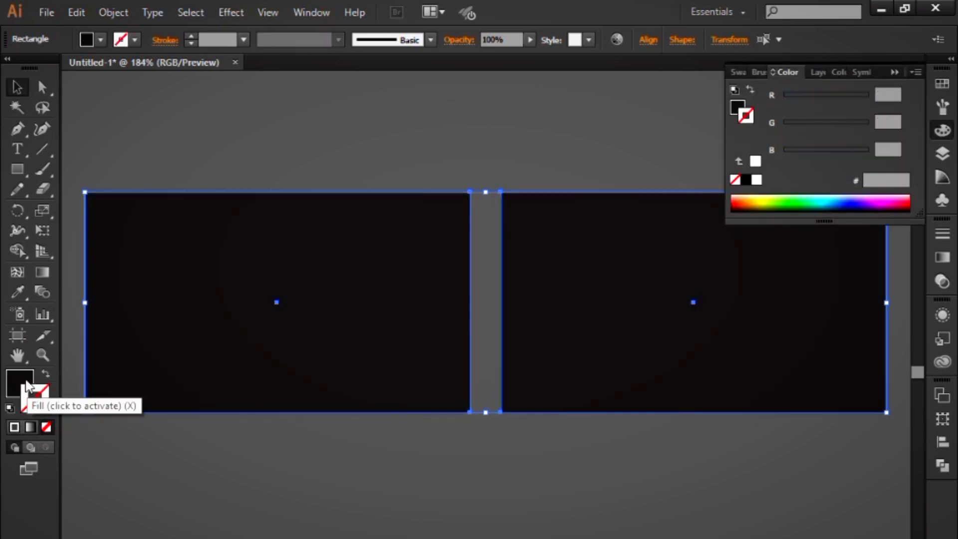
{"action": "left_click", "coordinate": [27, 386]}
{"action": "left_click", "coordinate": [746, 180]}
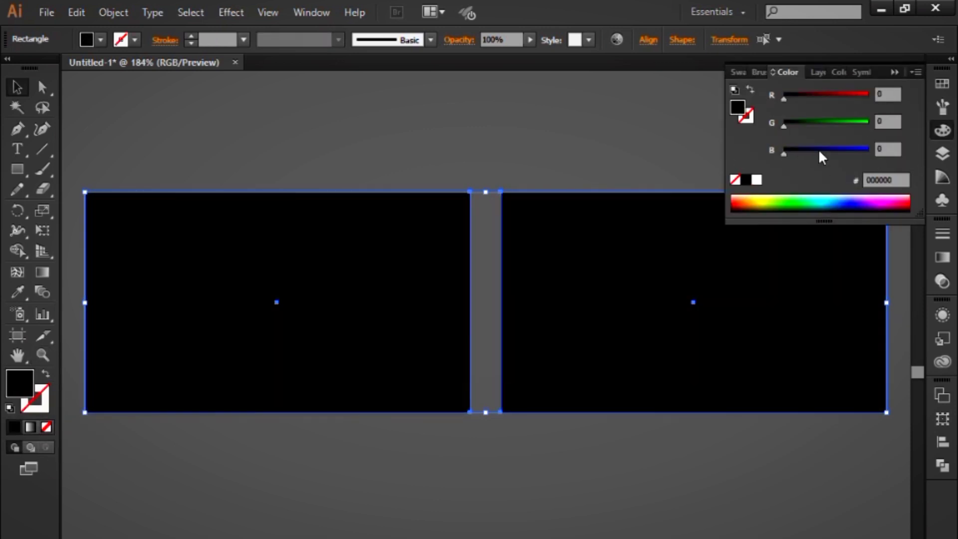
{"action": "left_click", "coordinate": [894, 72]}
{"action": "left_click", "coordinate": [848, 149]}
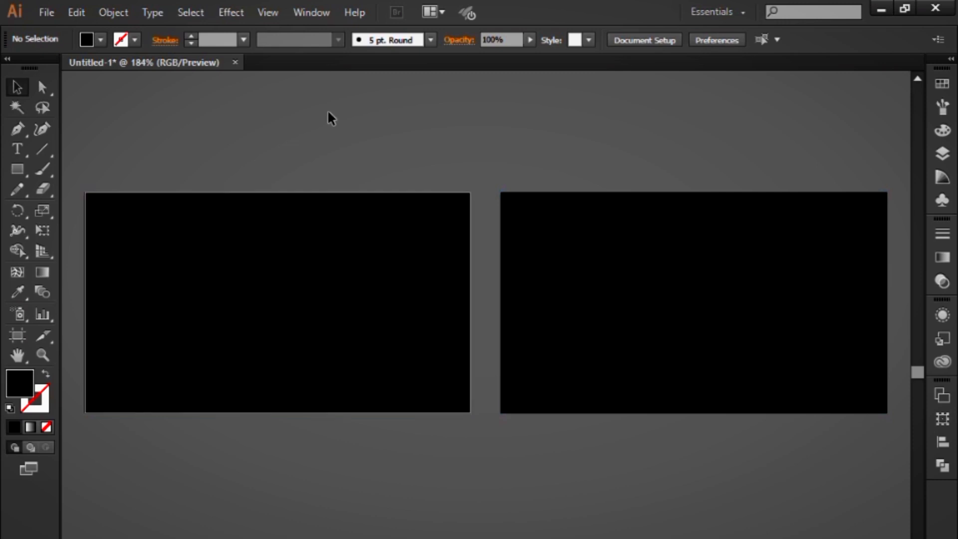
{"action": "left_click_drag", "start_coordinate": [328, 114], "coordinate": [734, 331]}
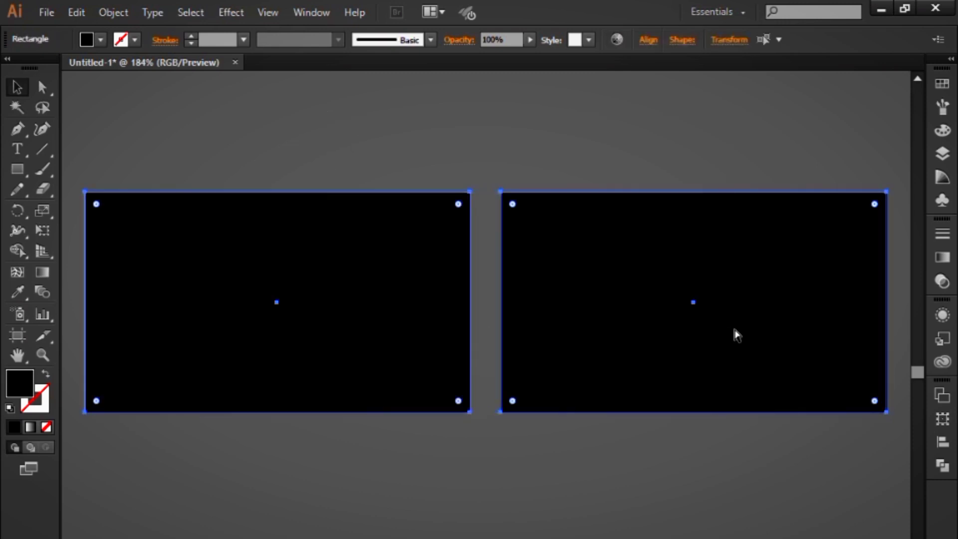
{"action": "key", "text": "ctrl+shift+a"}
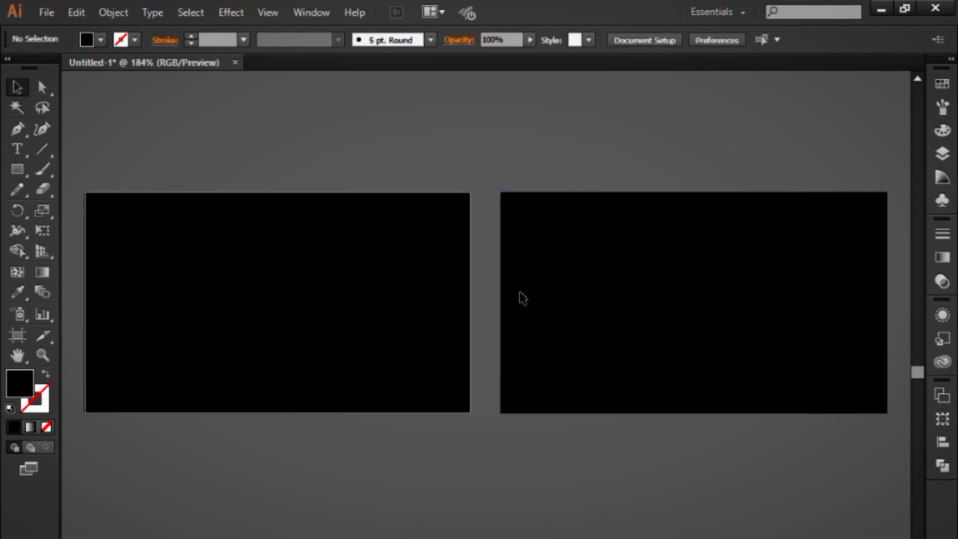
Draw a thin closed crescent with the Pen tool, curving from the first rectangle's upper edge down to a point on its lower edge.
{"action": "left_click_drag", "start_coordinate": [428, 296], "coordinate": [613, 302]}
{"action": "key", "text": "ctrl+plus"}
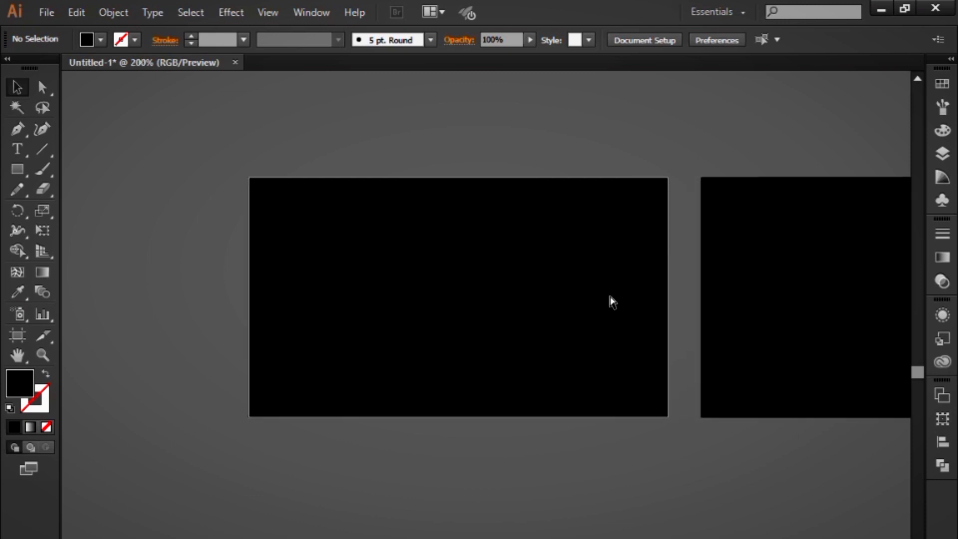
{"action": "key", "text": "ctrl+plus"}
{"action": "left_click_drag", "start_coordinate": [641, 251], "coordinate": [633, 275]}
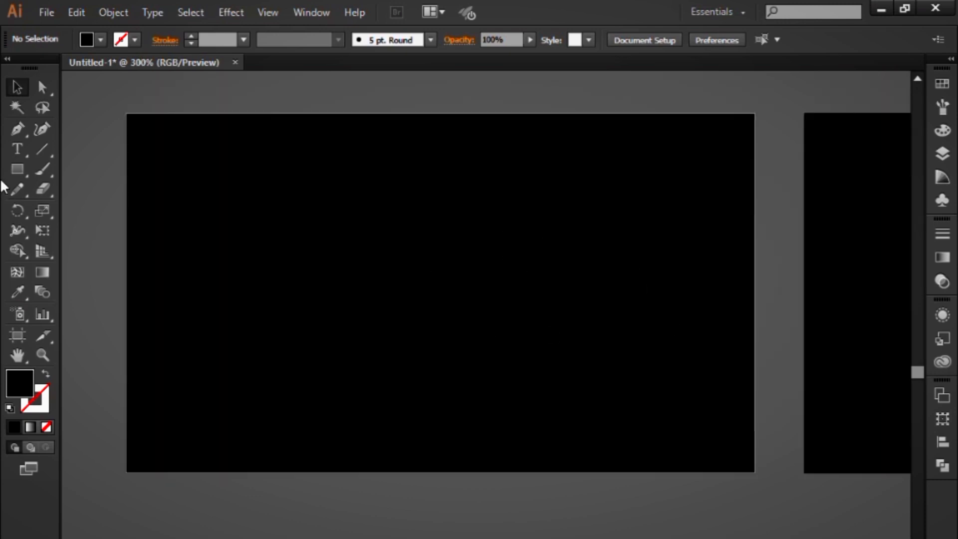
{"action": "left_click", "coordinate": [27, 131]}
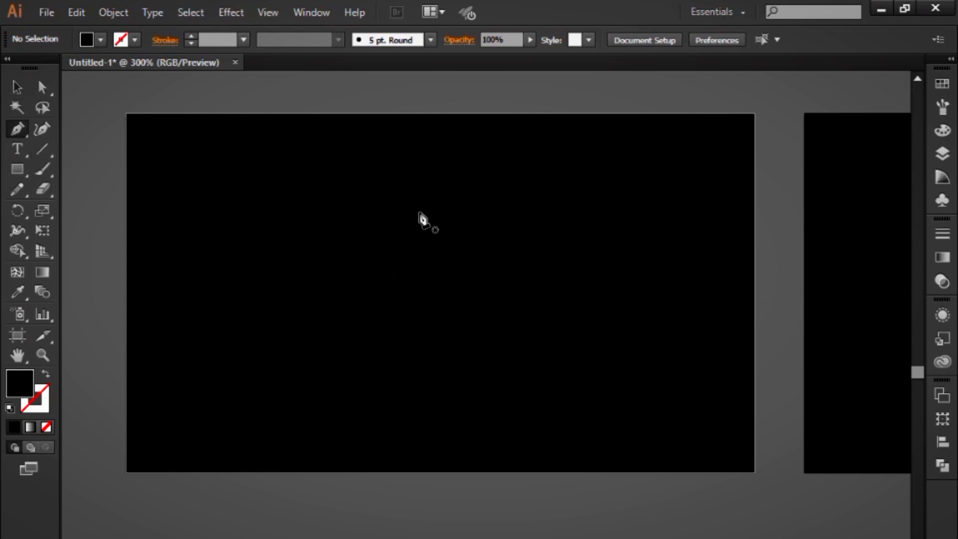
{"action": "left_click", "coordinate": [386, 111]}
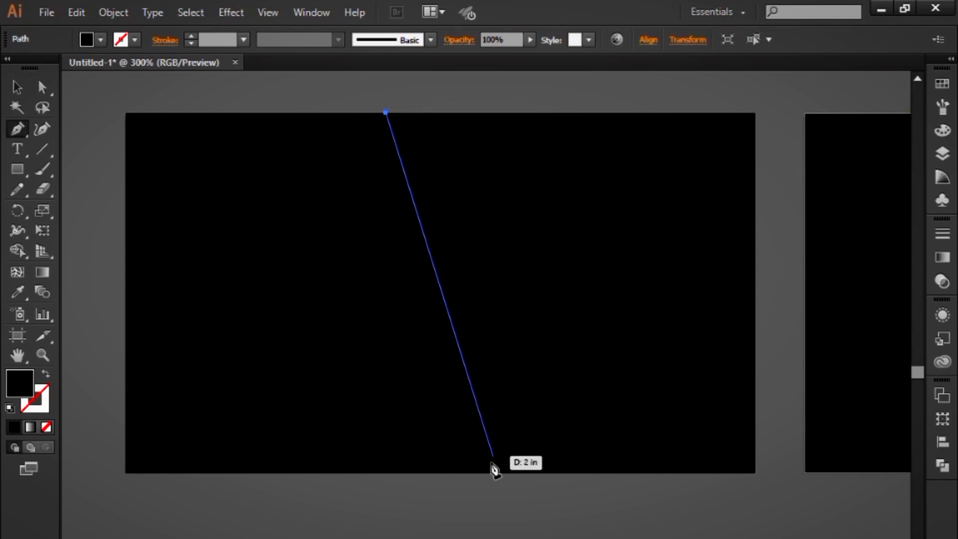
{"action": "left_click_drag", "start_coordinate": [474, 471], "coordinate": [712, 538]}
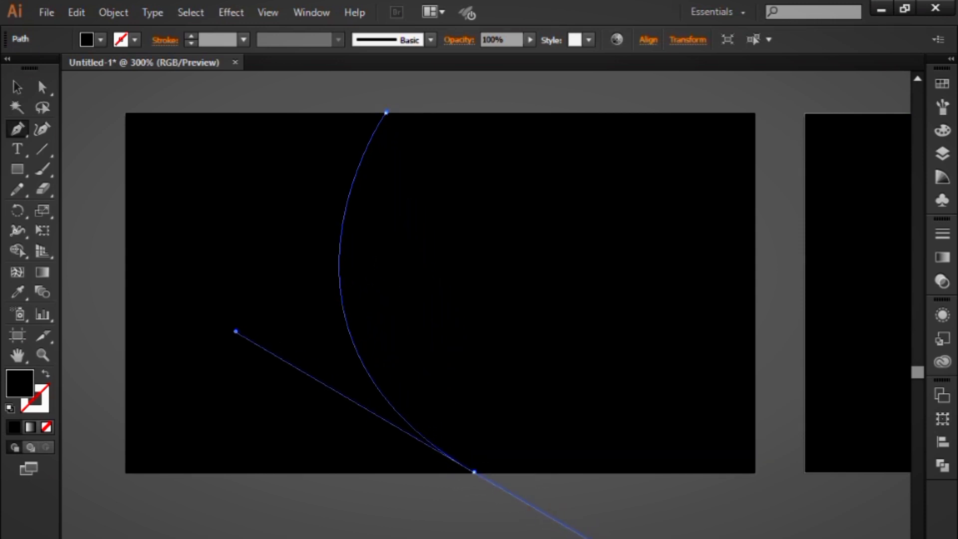
{"action": "left_click", "coordinate": [473, 472]}
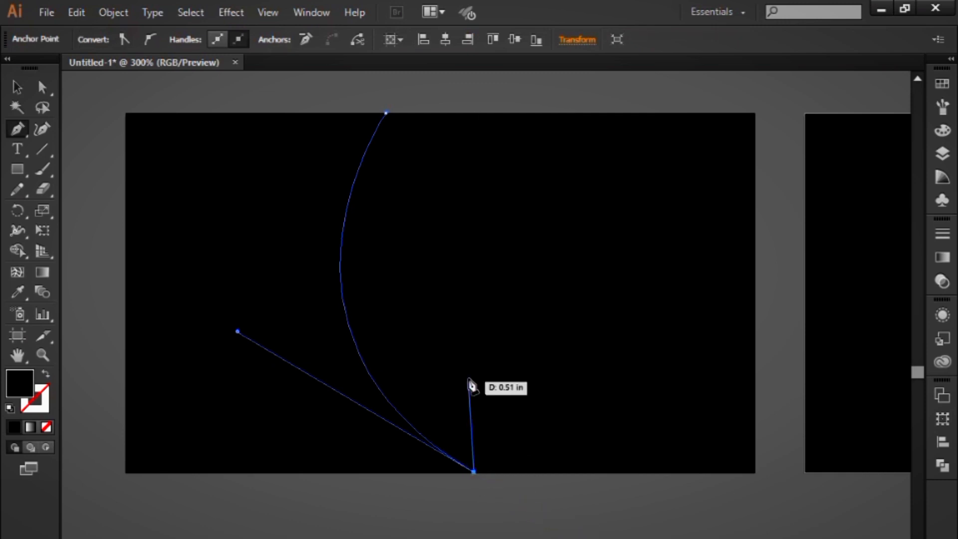
{"action": "left_click_drag", "start_coordinate": [469, 378], "coordinate": [508, 468]}
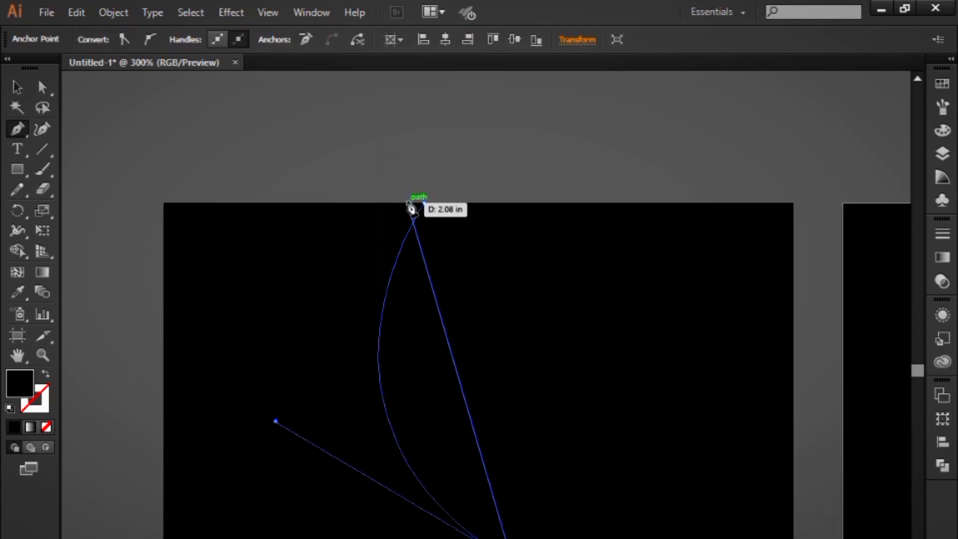
{"action": "left_click_drag", "start_coordinate": [480, 233], "coordinate": [509, 129]}
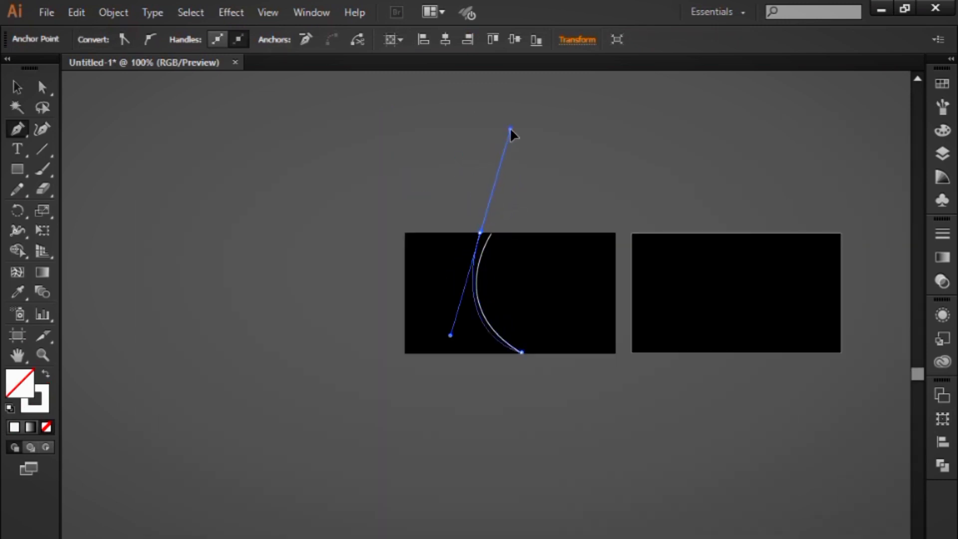
{"action": "left_click", "coordinate": [480, 233]}
{"action": "left_click", "coordinate": [490, 233]}
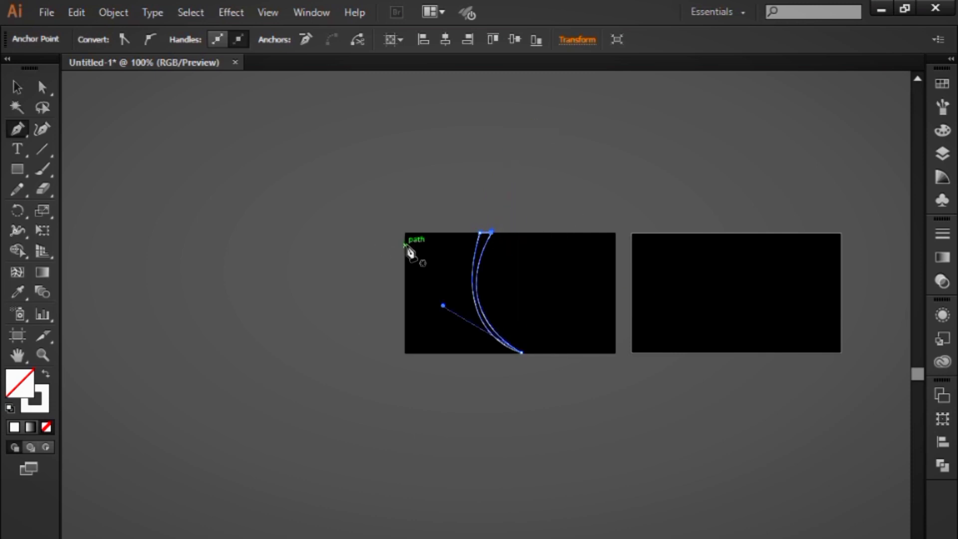
Swap the crescent's fill and stroke so it has a white fill and no stroke.
{"action": "left_click", "coordinate": [25, 87]}
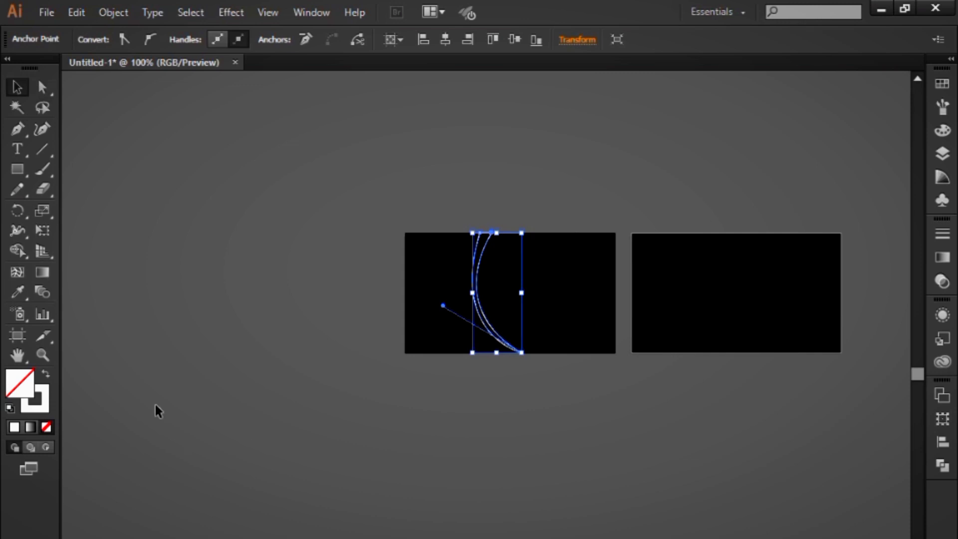
{"action": "left_click", "coordinate": [45, 375]}
{"action": "left_click", "coordinate": [172, 354]}
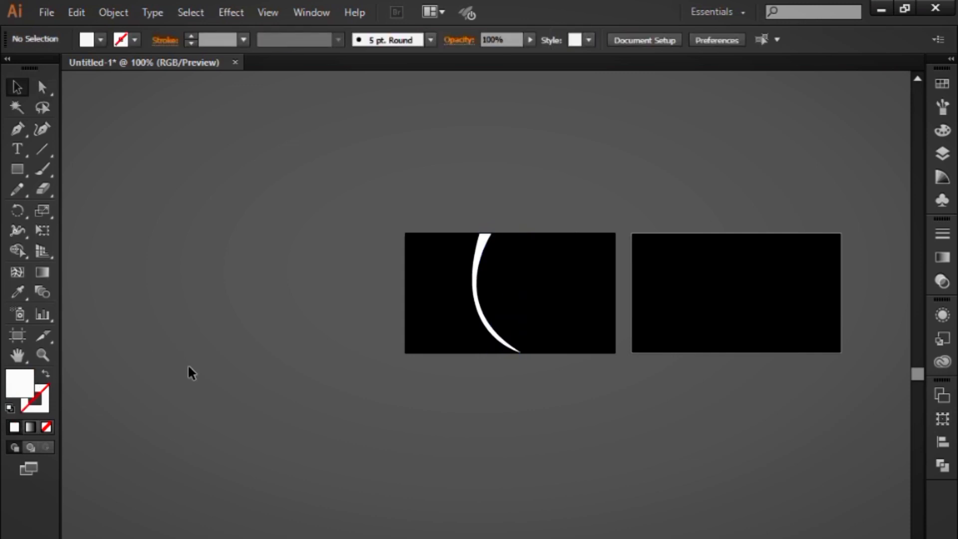
{"action": "key", "text": "ctrl+plus"}
{"action": "key", "text": "ctrl+plus"}
{"action": "key", "text": "ctrl+plus"}
{"action": "left_click_drag", "start_coordinate": [506, 308], "coordinate": [488, 455]}
{"action": "left_click", "coordinate": [522, 438]}
{"action": "left_click", "coordinate": [549, 400]}
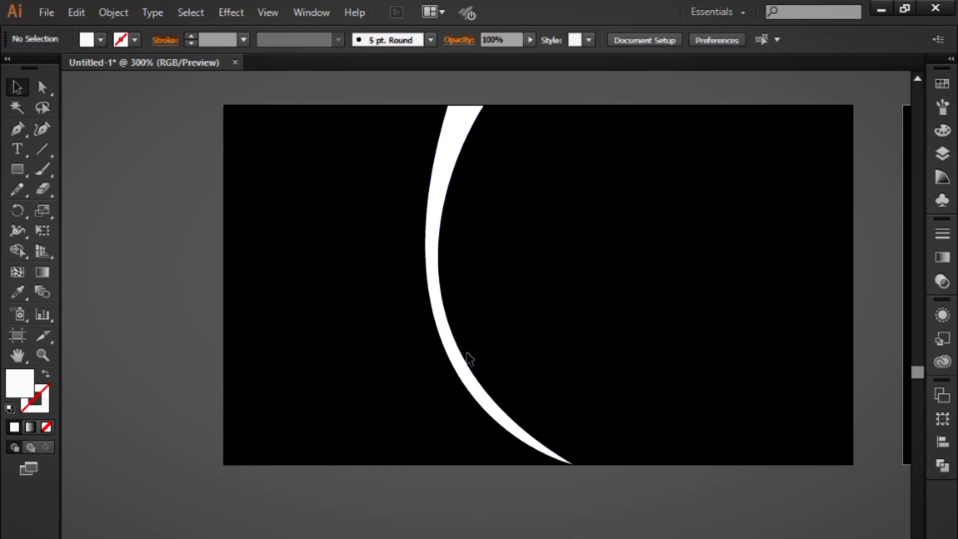
{"action": "left_click_drag", "start_coordinate": [509, 399], "coordinate": [538, 389]}
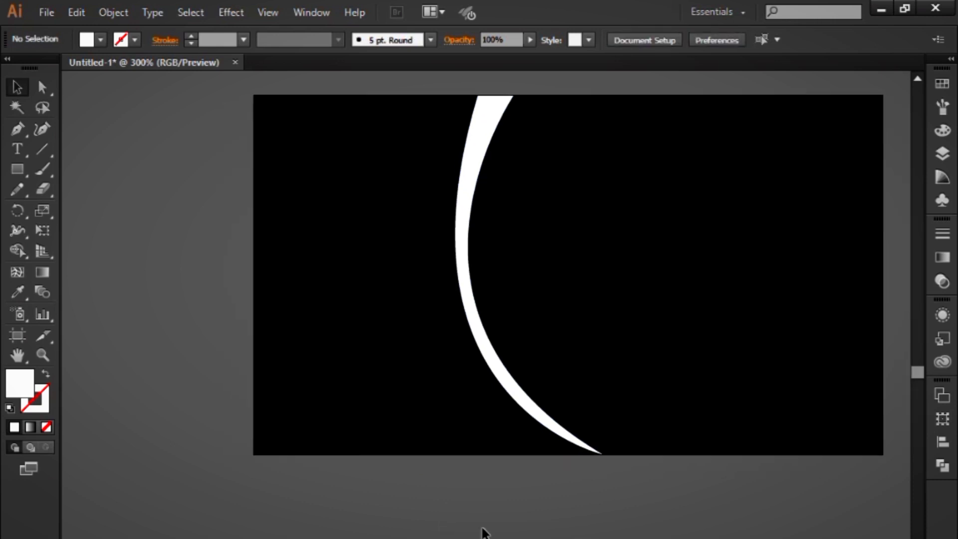
Draw a shorter curved path beside the crescent, from the first rectangle's upper edge to near mid-height, with a white stroke and no fill.
{"action": "left_click", "coordinate": [27, 130]}
{"action": "key", "text": "ctrl+minus"}
{"action": "key", "text": "ctrl+minus"}
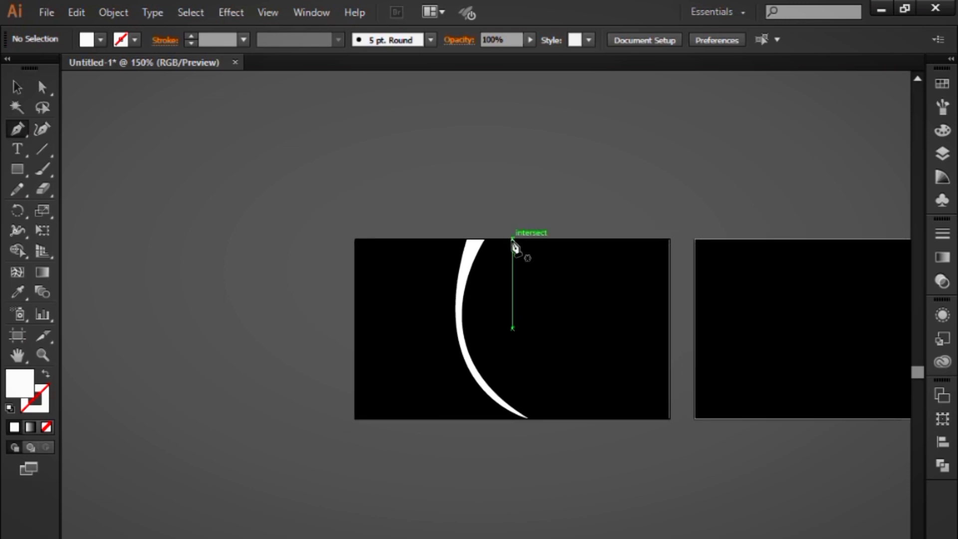
{"action": "left_click", "coordinate": [513, 239]}
{"action": "left_click_drag", "start_coordinate": [493, 335], "coordinate": [514, 379]}
{"action": "left_click", "coordinate": [493, 335]}
{"action": "left_click_drag", "start_coordinate": [527, 301], "coordinate": [533, 367]}
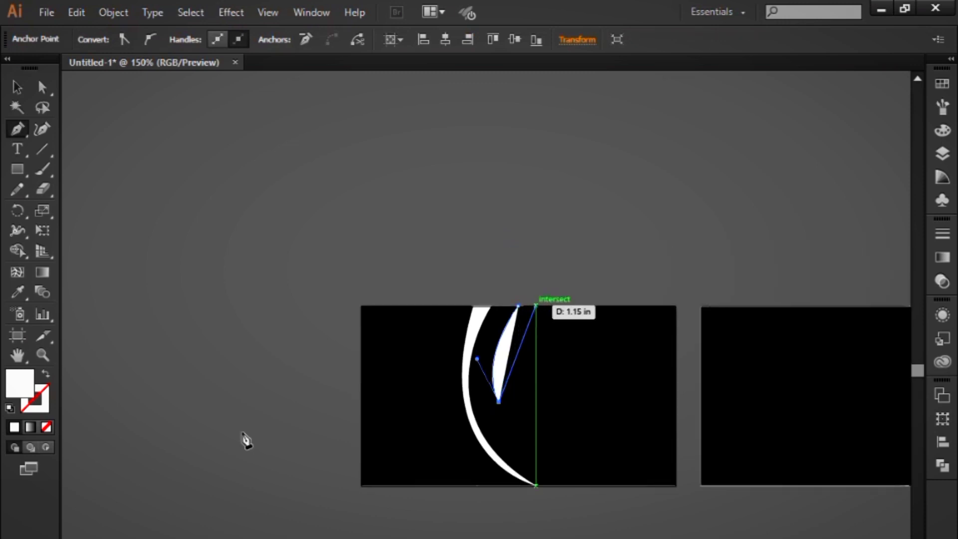
{"action": "left_click", "coordinate": [48, 374]}
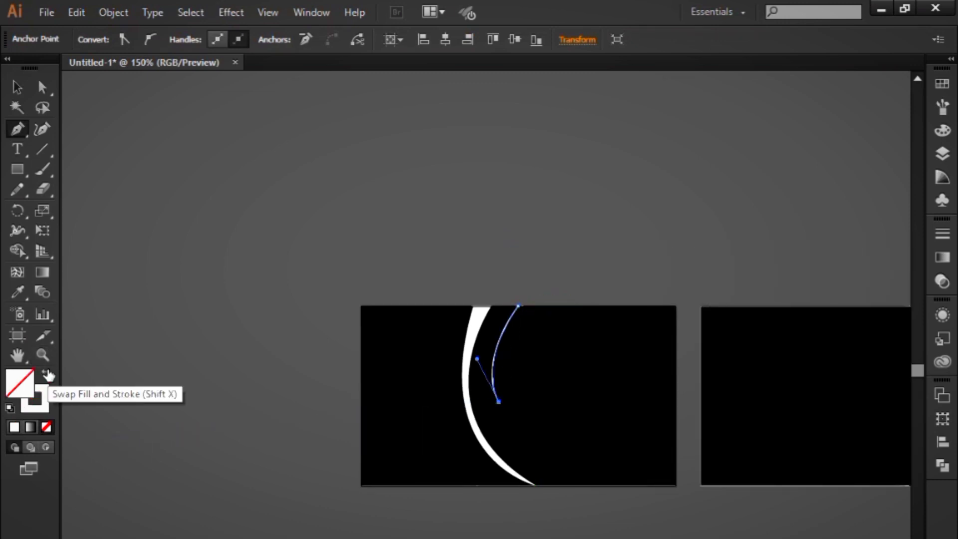
Continue the short path with a second curve back to the rectangle's upper edge and close it into a tapered, pointed shape.
{"action": "key", "text": "ctrl+plus"}
{"action": "key", "text": "ctrl+plus"}
{"action": "key", "text": "ctrl+plus"}
{"action": "left_click_drag", "start_coordinate": [529, 372], "coordinate": [493, 432]}
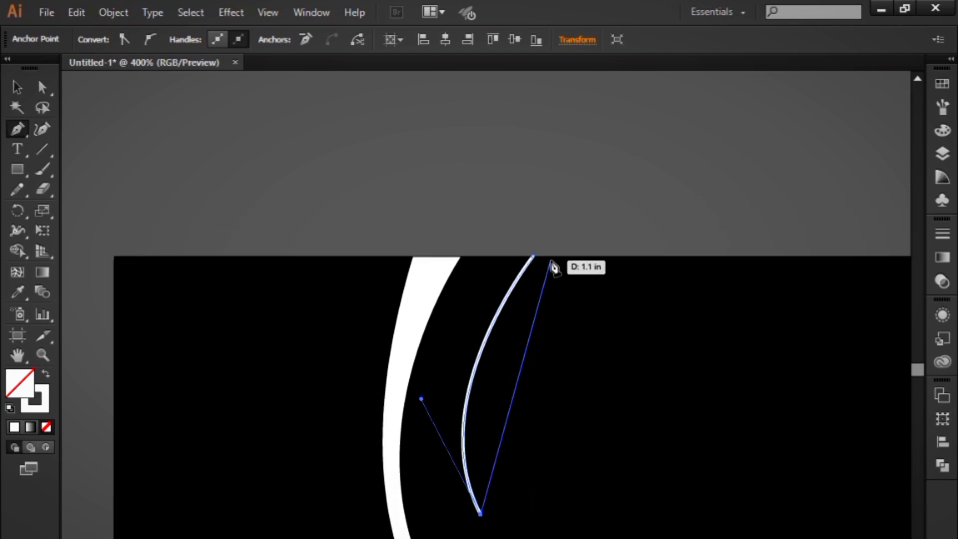
{"action": "mouse_move", "coordinate": [558, 256]}
{"action": "left_mouse_down"}
{"action": "mouse_move", "coordinate": [626, 214]}
{"action": "mouse_move", "coordinate": [643, 171]}
{"action": "mouse_move", "coordinate": [675, 140]}
{"action": "left_mouse_up"}
{"action": "key", "text": "ctrl+z"}
{"action": "mouse_move", "coordinate": [633, 256]}
{"action": "left_mouse_down"}
{"action": "mouse_move", "coordinate": [751, 171]}
{"action": "mouse_move", "coordinate": [761, 174]}
{"action": "left_mouse_up"}
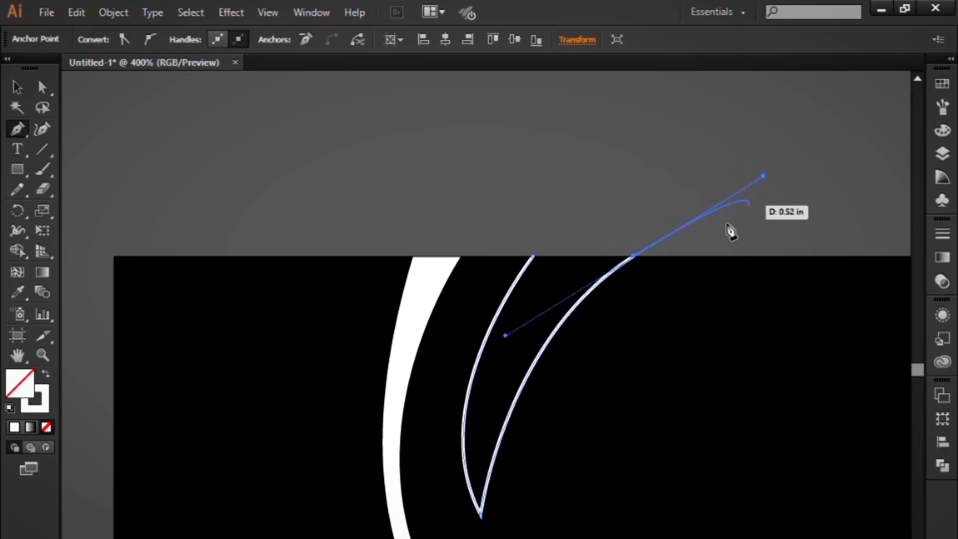
{"action": "left_click", "coordinate": [533, 257]}
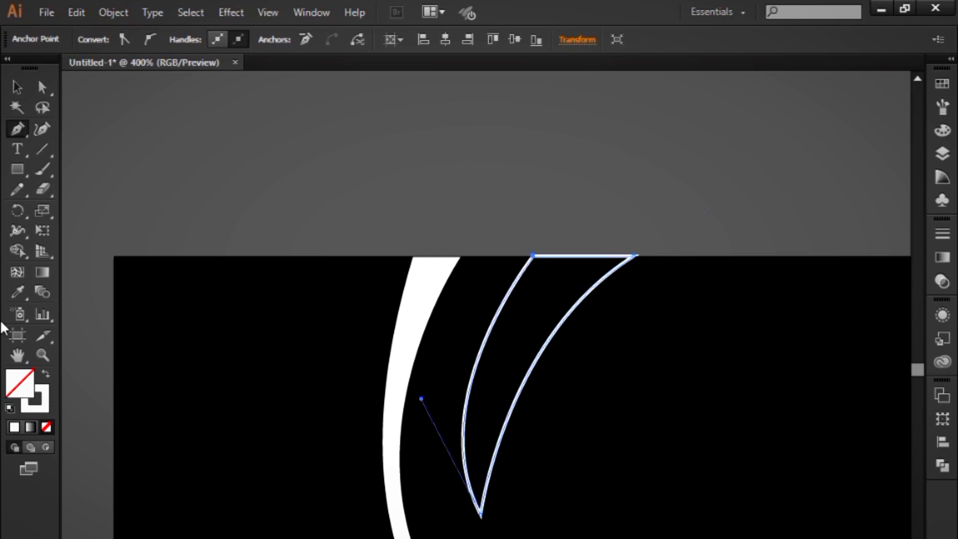
Swap the tapered shape's fill and stroke so it has a white fill and no stroke.
{"action": "left_click", "coordinate": [17, 88]}
{"action": "left_click", "coordinate": [45, 375]}
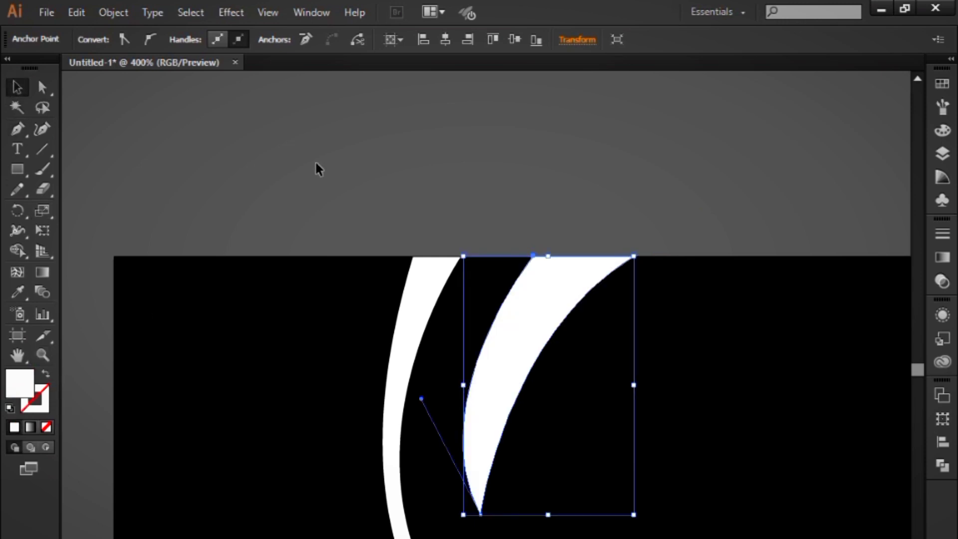
{"action": "left_click", "coordinate": [354, 452]}
{"action": "left_click_drag", "start_coordinate": [355, 453], "coordinate": [373, 323]}
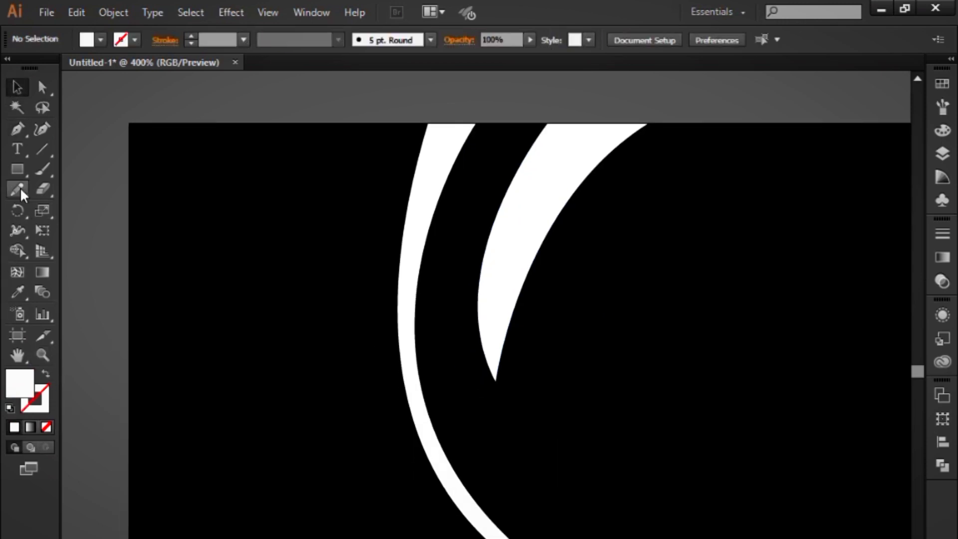
Draw a white-filled curved path from the crescent's upper part down to the card's left edge, and remove the end anchor's outgoing handle.
{"action": "left_click", "coordinate": [28, 131]}
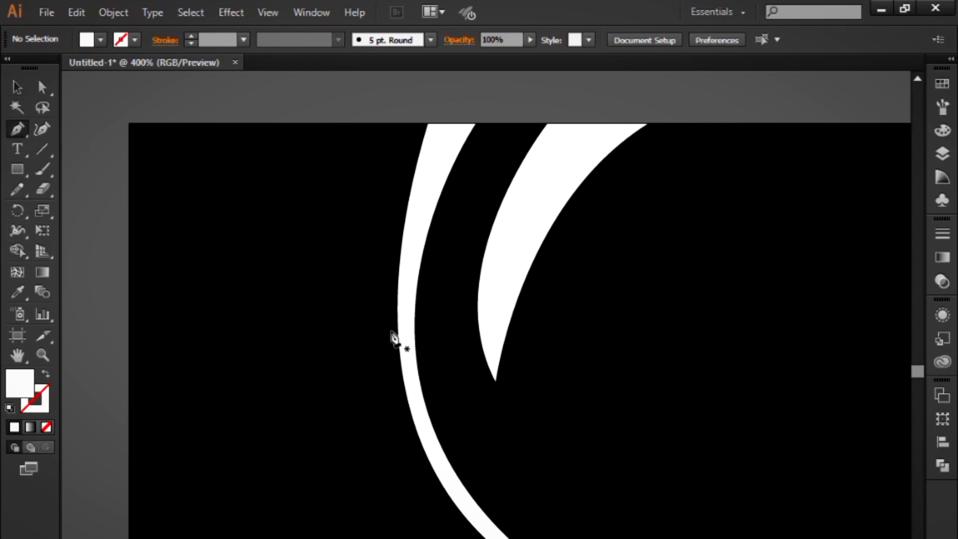
{"action": "left_click", "coordinate": [405, 268]}
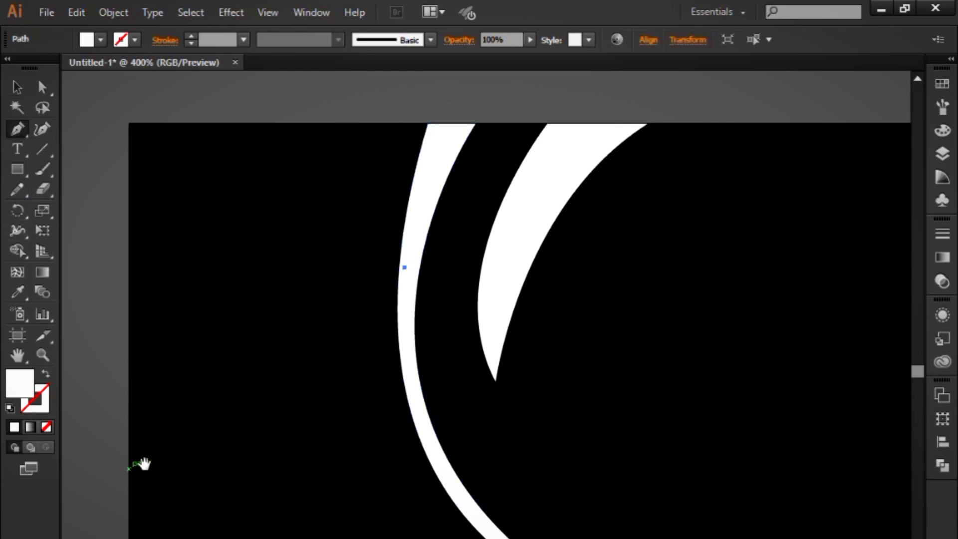
{"action": "left_click_drag", "start_coordinate": [143, 462], "coordinate": [277, 460]}
{"action": "left_click_drag", "start_coordinate": [262, 505], "coordinate": [64, 510]}
{"action": "key", "text": "ctrl+z"}
{"action": "key", "text": "ctrl+minus"}
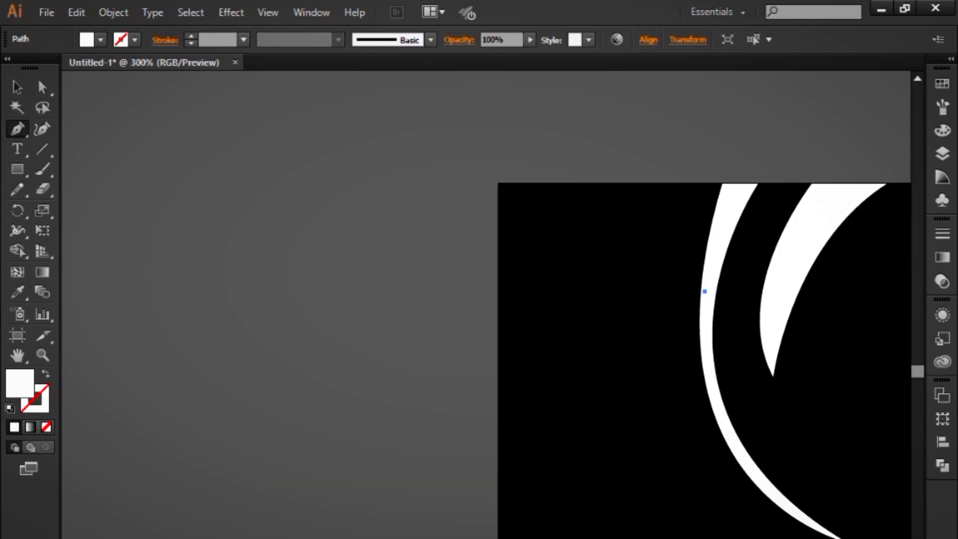
{"action": "left_click_drag", "start_coordinate": [534, 468], "coordinate": [330, 457]}
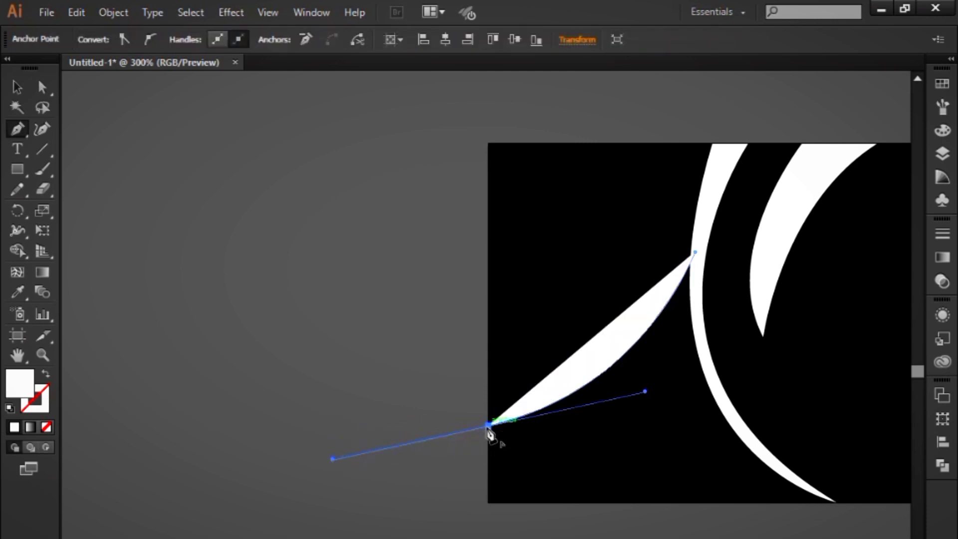
{"action": "left_click", "coordinate": [488, 425]}
Continue the path through the card's upper-left corner and along its upper edge to the crescent, and close it at the start point.
{"action": "left_click_drag", "start_coordinate": [499, 405], "coordinate": [500, 437]}
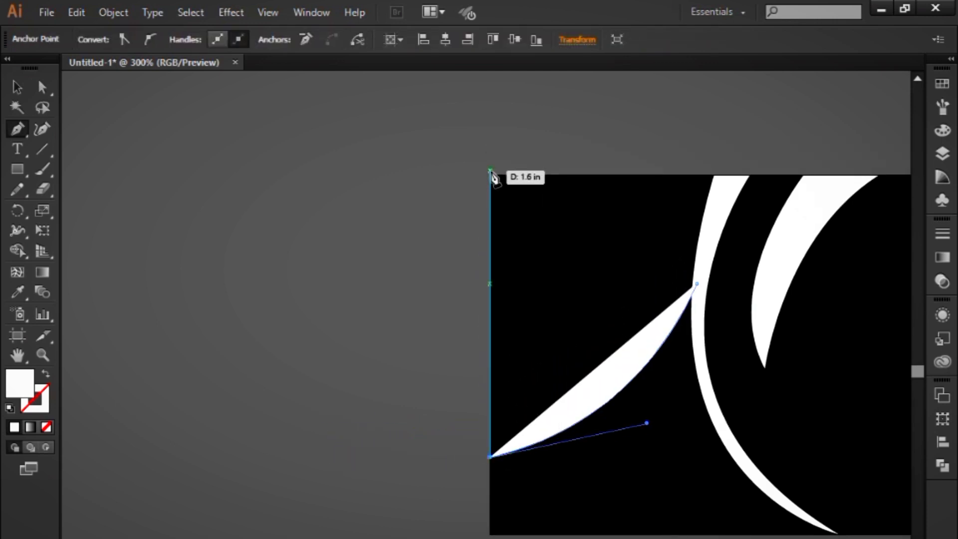
{"action": "left_click", "coordinate": [490, 174]}
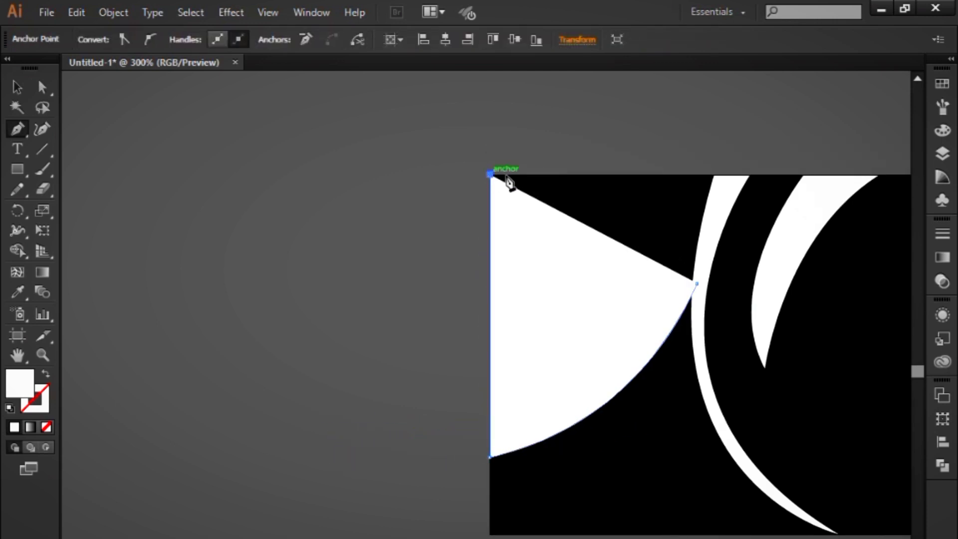
{"action": "left_click", "coordinate": [725, 174]}
{"action": "left_click", "coordinate": [696, 283]}
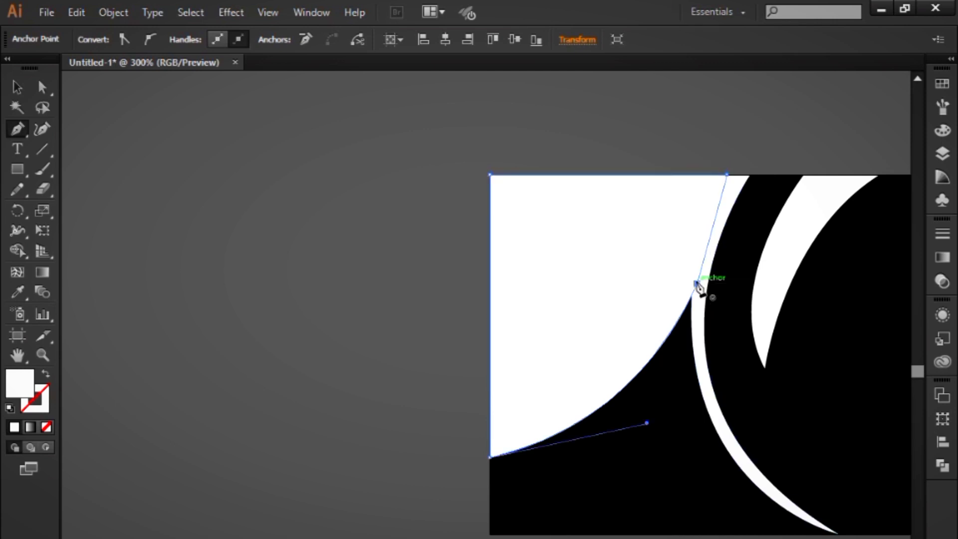
{"action": "left_click", "coordinate": [22, 91]}
{"action": "left_click", "coordinate": [274, 206]}
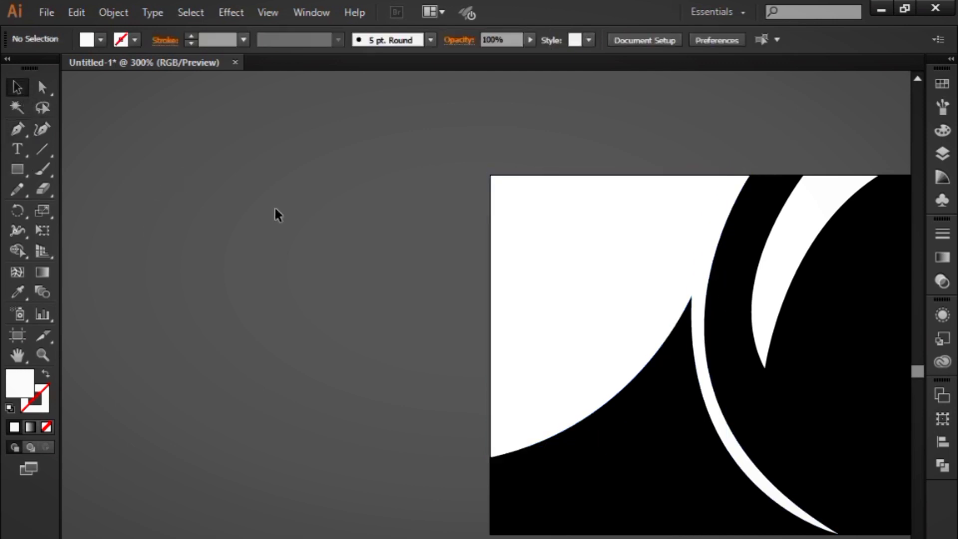
Fill the new upper-left corner shape with the dark blue swatch.
{"action": "left_click", "coordinate": [614, 295]}
{"action": "left_click", "coordinate": [941, 85]}
{"action": "left_click", "coordinate": [823, 120]}
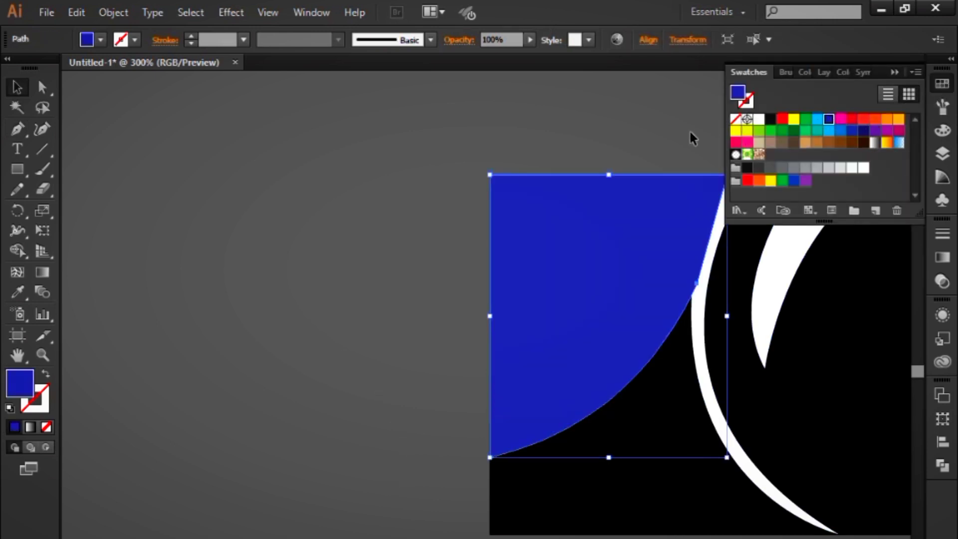
{"action": "left_click", "coordinate": [690, 131]}
Bring the white crescent in front of the dark blue corner shape.
{"action": "left_click", "coordinate": [706, 303]}
{"action": "right_click", "coordinate": [705, 302]}
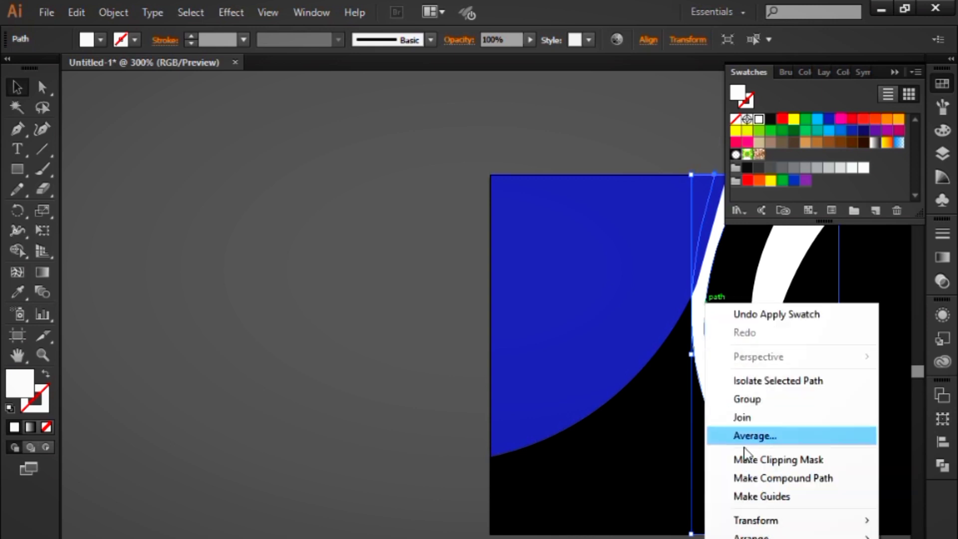
{"action": "mouse_move", "coordinate": [758, 535]}
{"action": "left_click", "coordinate": [598, 536]}
{"action": "left_click", "coordinate": [666, 140]}
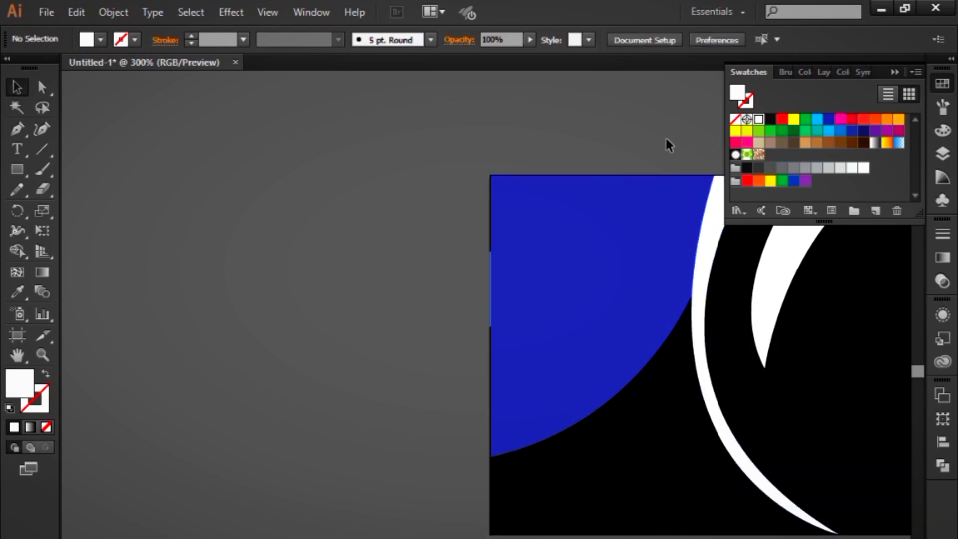
Draw a curved path from the crescent's lower part to the card's bottom edge, and remove the end anchor's outgoing handle.
{"action": "left_click", "coordinate": [740, 126]}
{"action": "left_click_drag", "start_coordinate": [732, 127], "coordinate": [732, 117]}
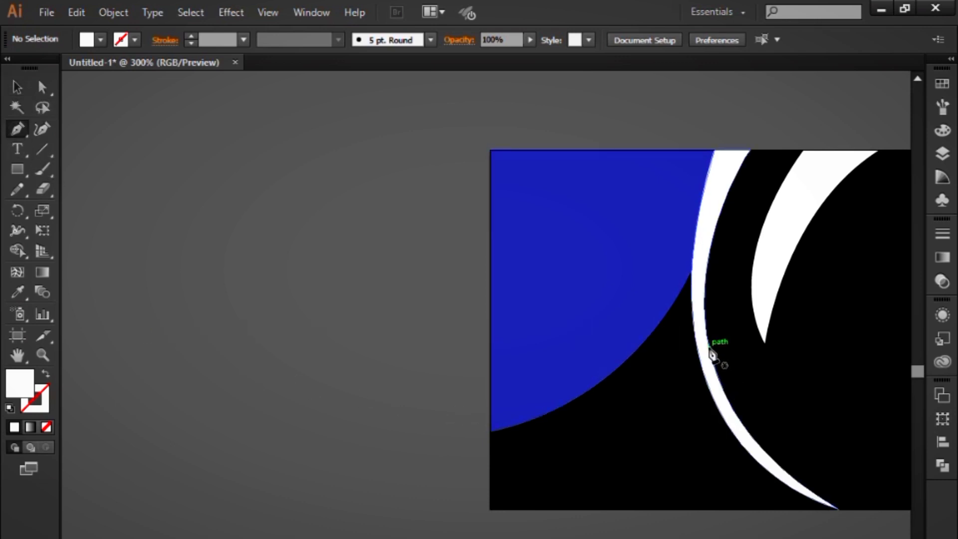
{"action": "left_click", "coordinate": [715, 368]}
{"action": "left_click_drag", "start_coordinate": [642, 487], "coordinate": [591, 271]}
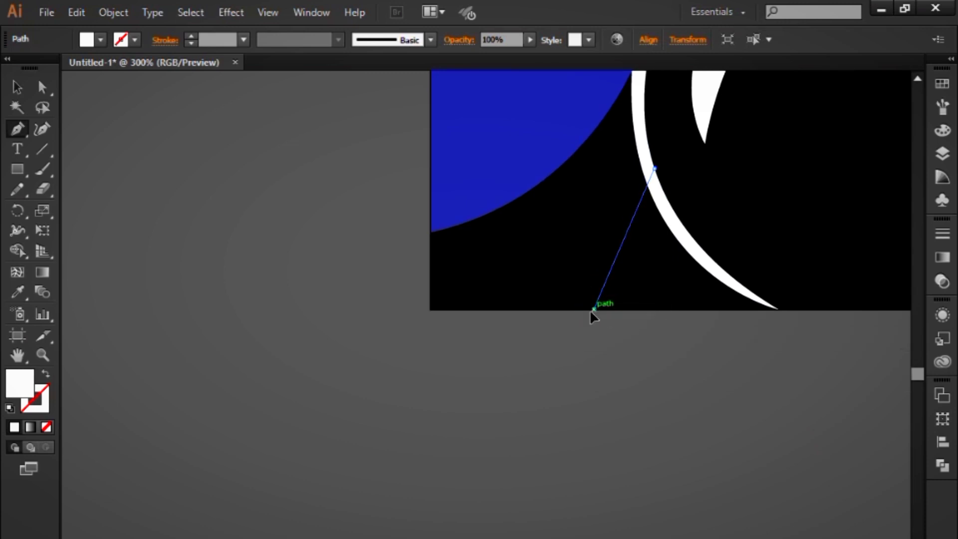
{"action": "left_click_drag", "start_coordinate": [592, 309], "coordinate": [535, 355]}
{"action": "left_click", "coordinate": [594, 309]}
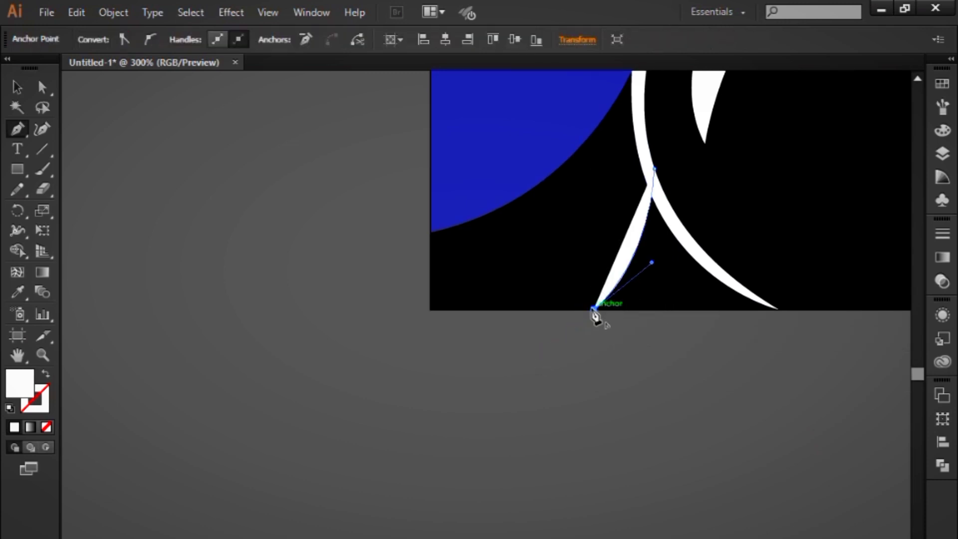
Extend the path through the card's lower-left corner, up the left edge, and across to a point inside the dark blue shape.
{"action": "left_click", "coordinate": [430, 309]}
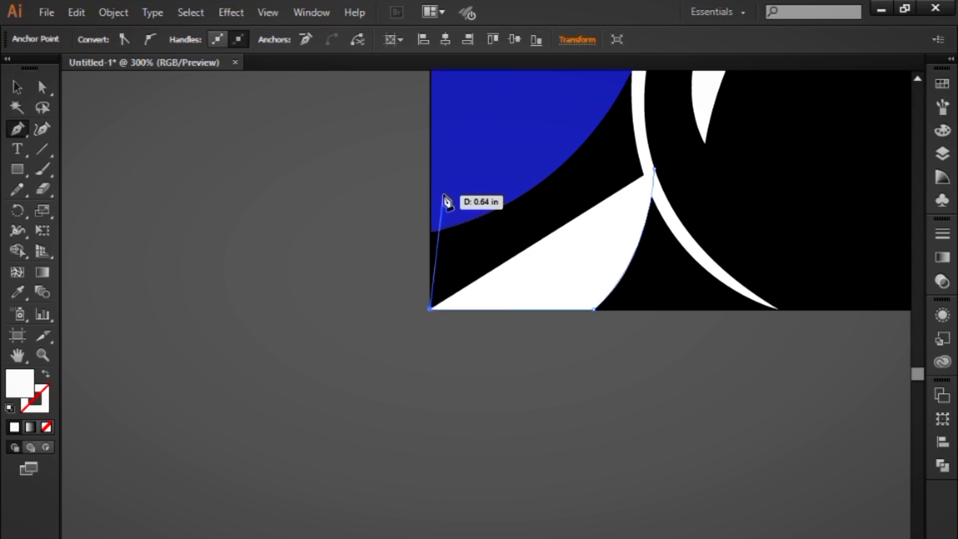
{"action": "left_click", "coordinate": [430, 184]}
{"action": "key", "text": "space"}
{"action": "left_click_drag", "start_coordinate": [572, 122], "coordinate": [562, 225]}
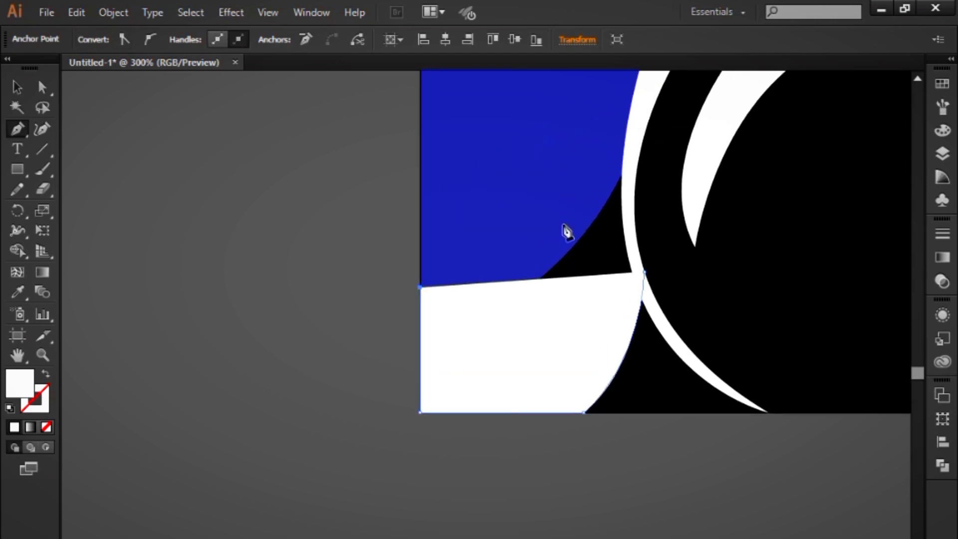
{"action": "left_click", "coordinate": [586, 172]}
{"action": "left_click", "coordinate": [630, 150]}
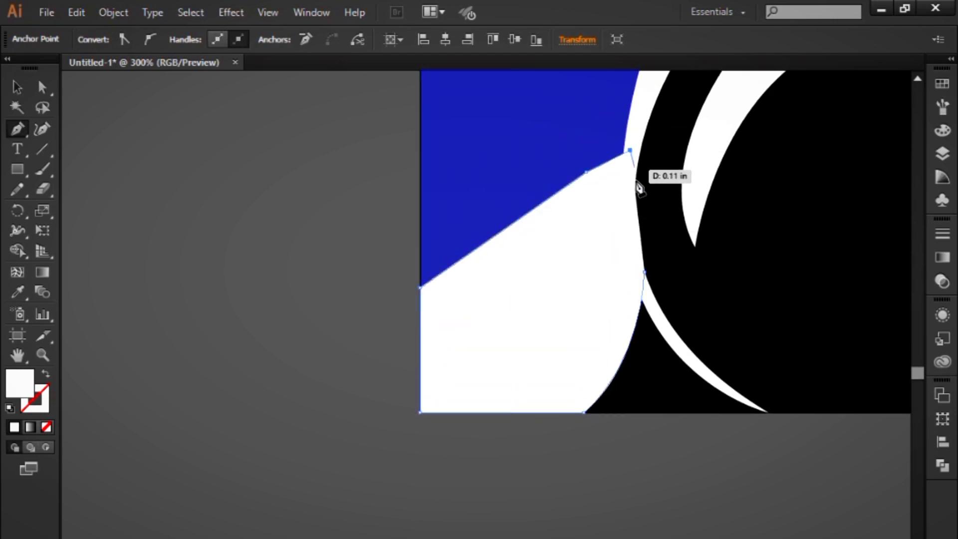
{"action": "left_click", "coordinate": [644, 272]}
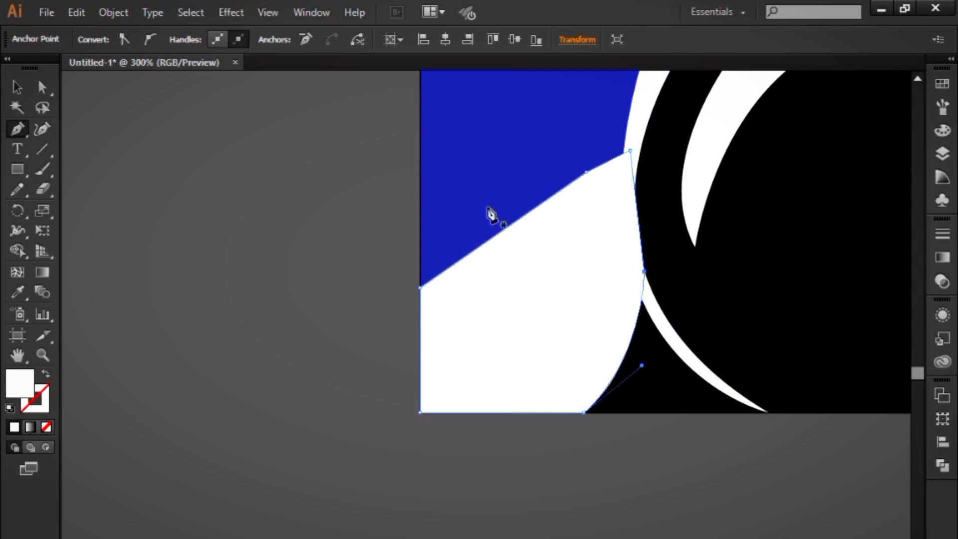
{"action": "key", "text": "ctrl+z"}
{"action": "key", "text": "ctrl+z"}
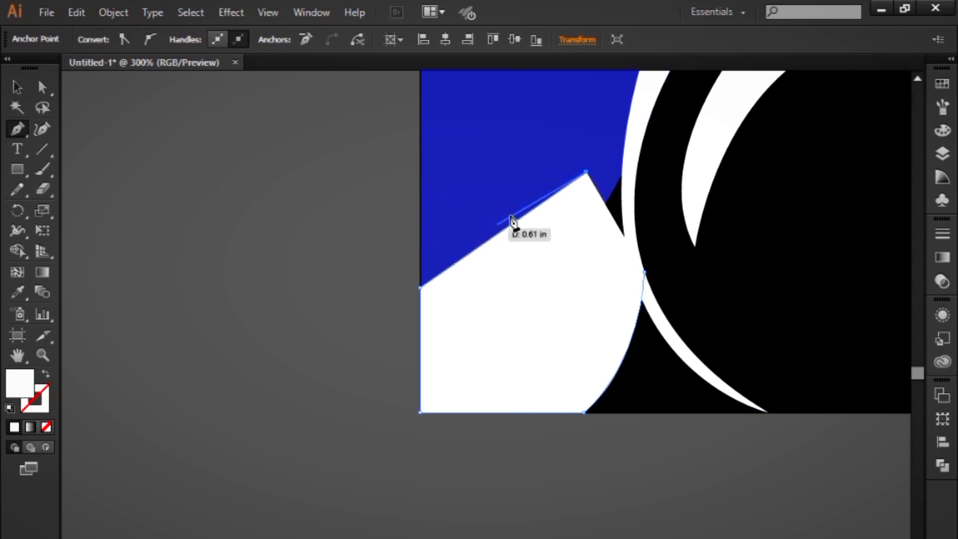
Add anchor points down the crescent's outer edge and close the lower-left shape at its start point.
{"action": "left_click", "coordinate": [622, 172]}
{"action": "left_click", "coordinate": [623, 202]}
{"action": "left_click", "coordinate": [623, 232]}
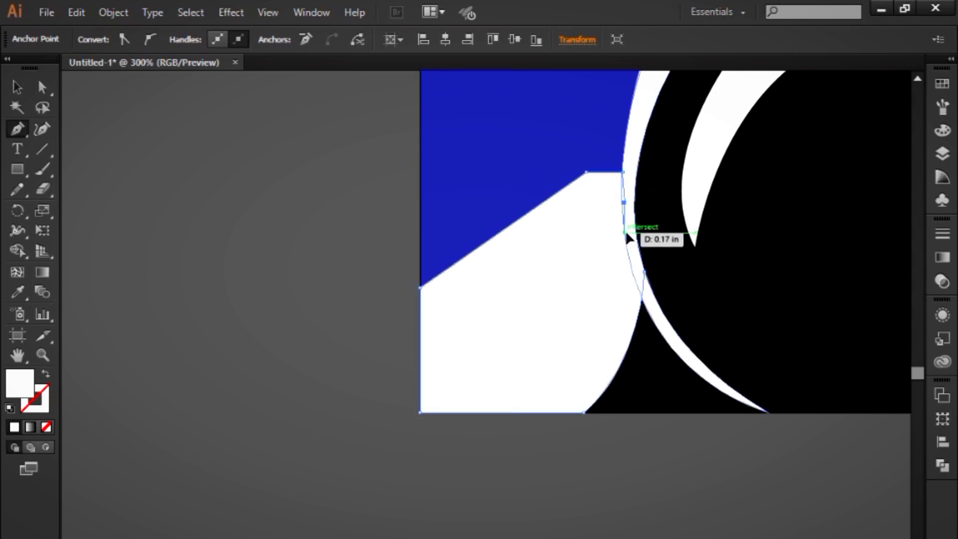
{"action": "left_click", "coordinate": [636, 263]}
{"action": "left_click", "coordinate": [644, 272]}
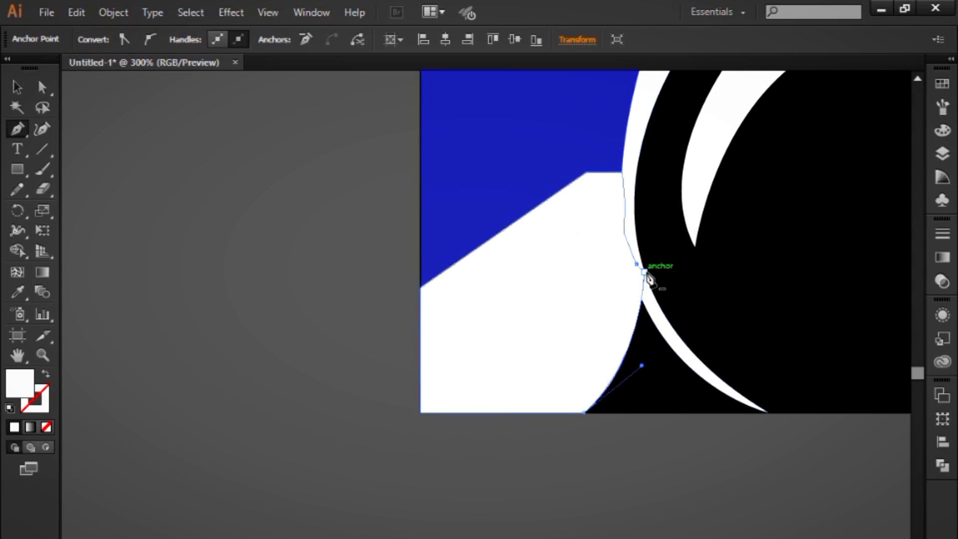
Select the dark blue shape and the crescent together and bring them to the front of the white lower-left shape.
{"action": "left_click", "coordinate": [17, 87]}
{"action": "left_click", "coordinate": [427, 124]}
{"action": "scroll", "coordinate": [474, 165], "scroll_direction": "up", "scroll_amount": 3}
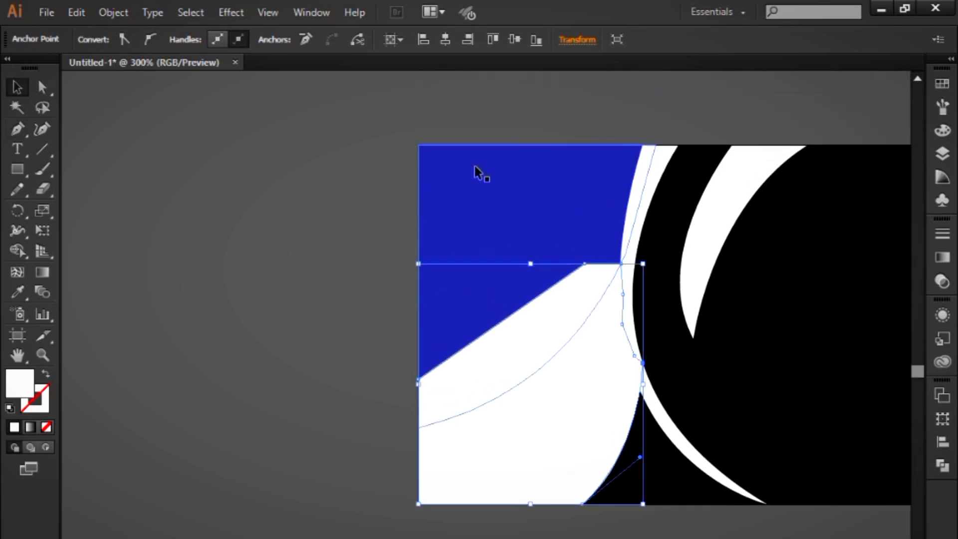
{"action": "left_click", "coordinate": [660, 159], "text": "shift"}
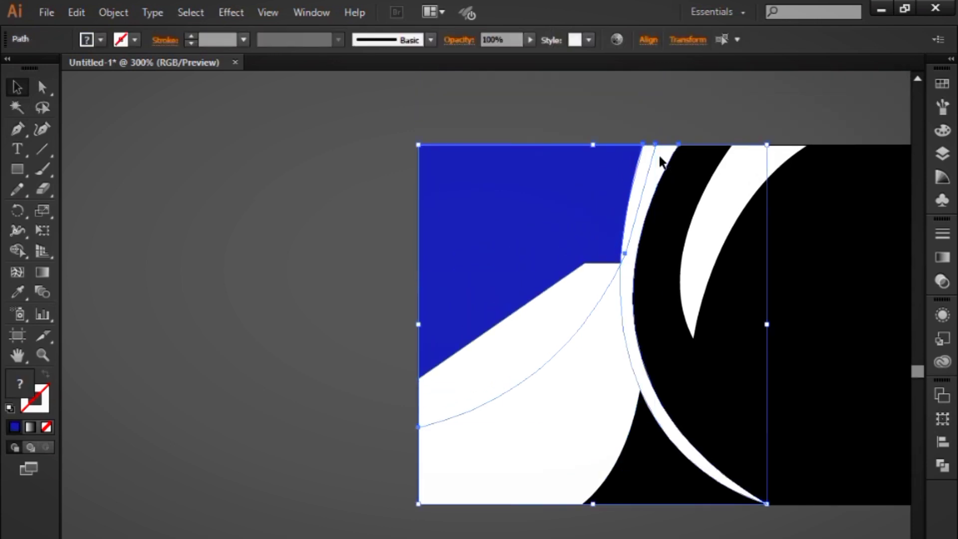
{"action": "right_click", "coordinate": [565, 140]}
{"action": "mouse_move", "coordinate": [632, 357]}
{"action": "left_click", "coordinate": [877, 358]}
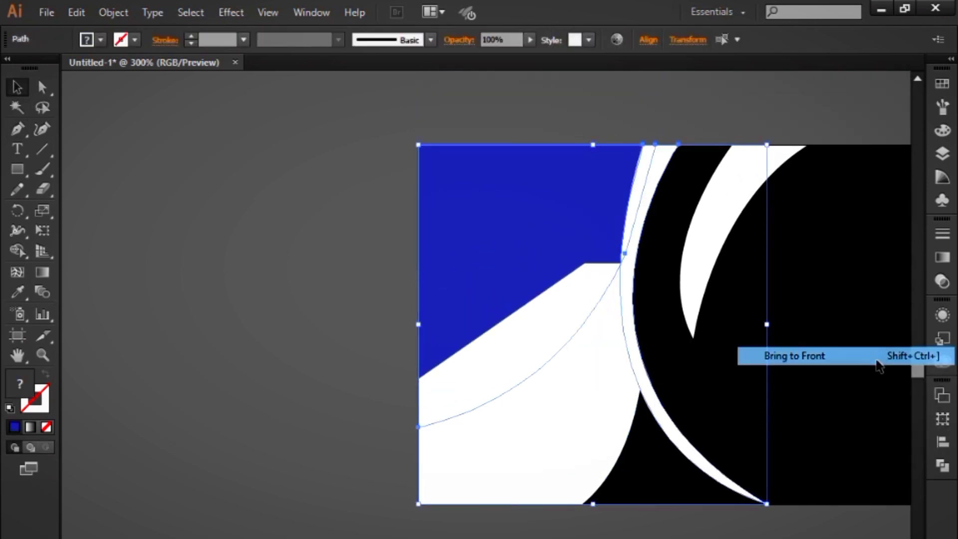
{"action": "left_click", "coordinate": [349, 232]}
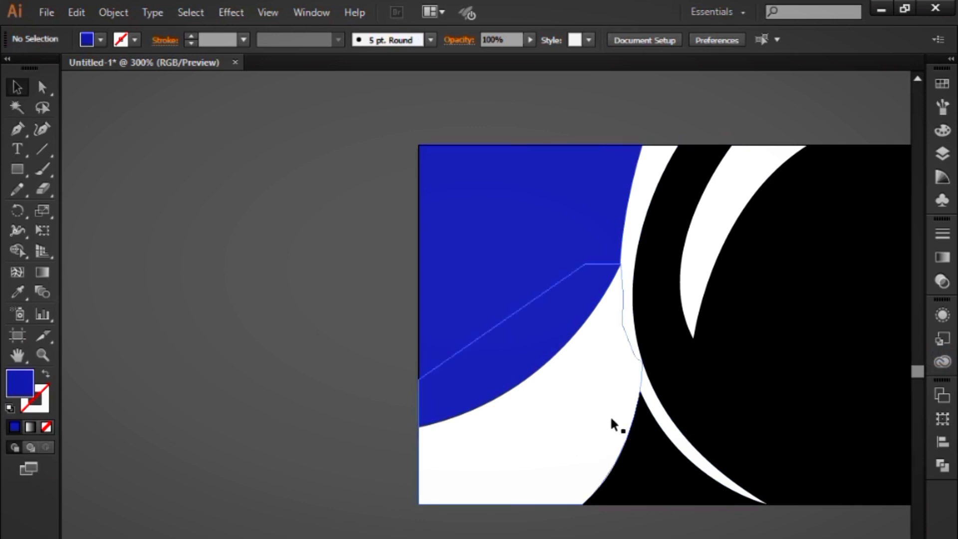
Fill the lower-left shape with the light blue swatch and put the swatches away.
{"action": "left_click", "coordinate": [532, 449]}
{"action": "left_click", "coordinate": [941, 84]}
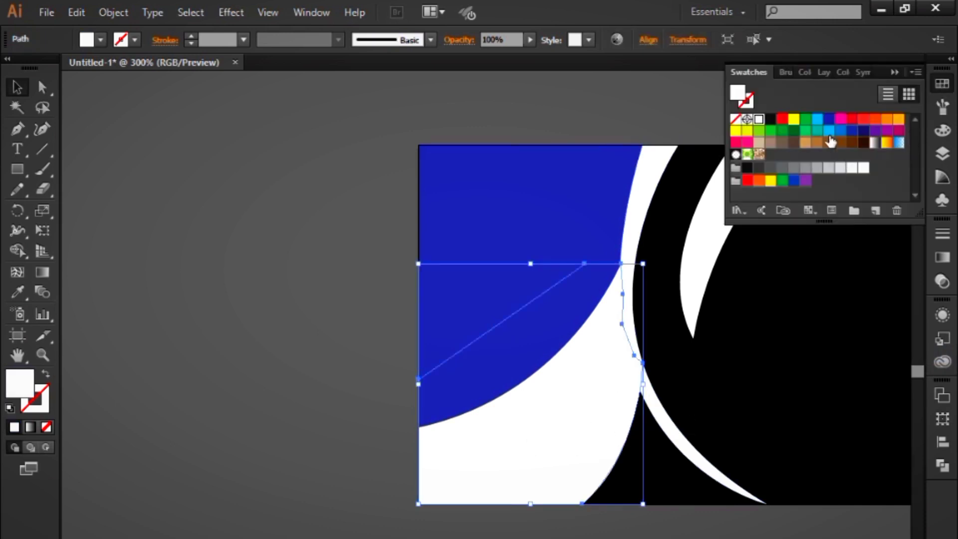
{"action": "left_click", "coordinate": [817, 119]}
{"action": "left_click", "coordinate": [268, 200]}
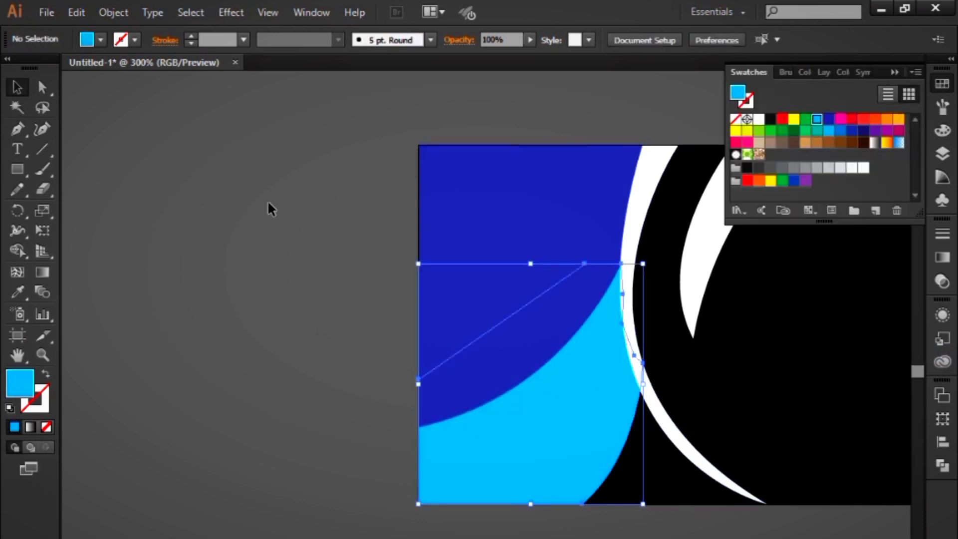
{"action": "left_click", "coordinate": [898, 61]}
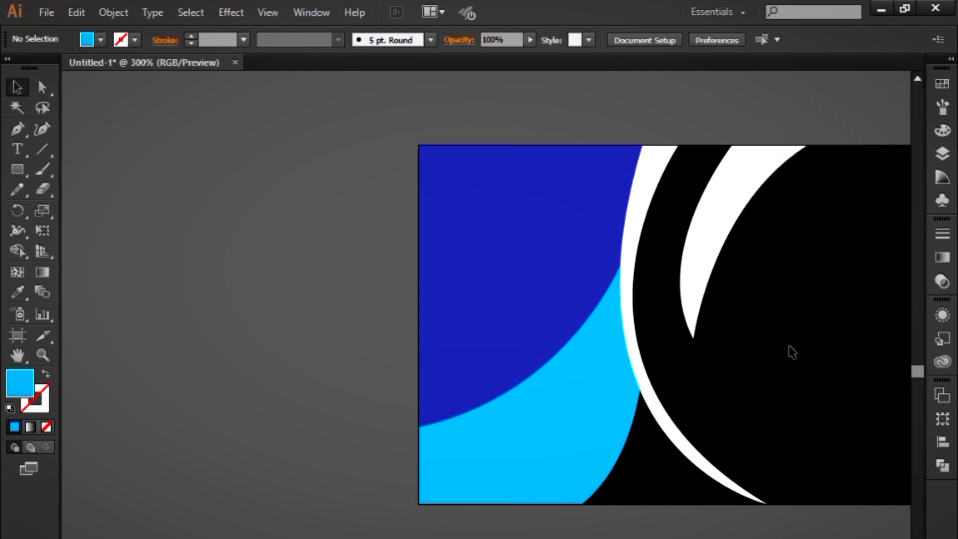
Draw a closed light blue shape filling the gap between the lower-left shape, the card's bottom edge and the crescent's lower tip.
{"action": "left_click_drag", "start_coordinate": [756, 394], "coordinate": [711, 316]}
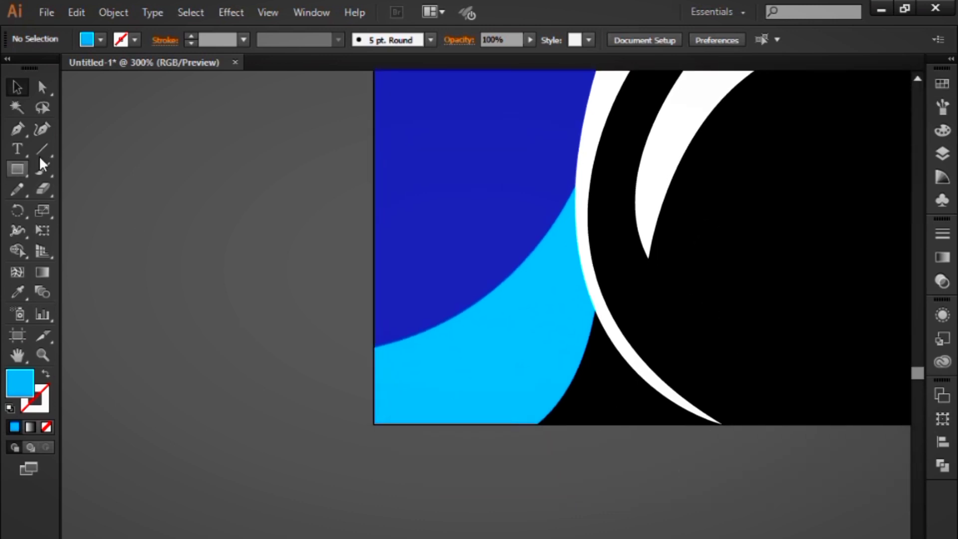
{"action": "left_click", "coordinate": [591, 289]}
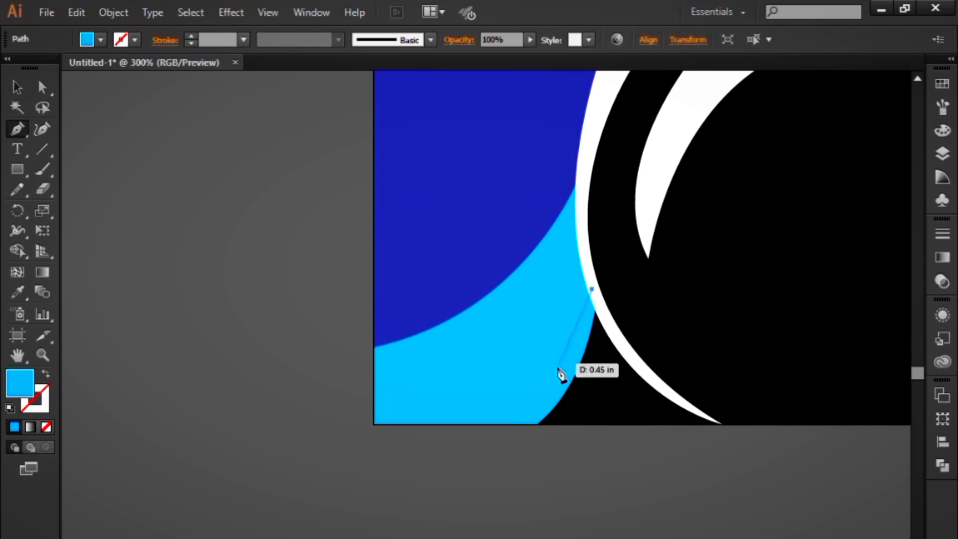
{"action": "left_click", "coordinate": [508, 423]}
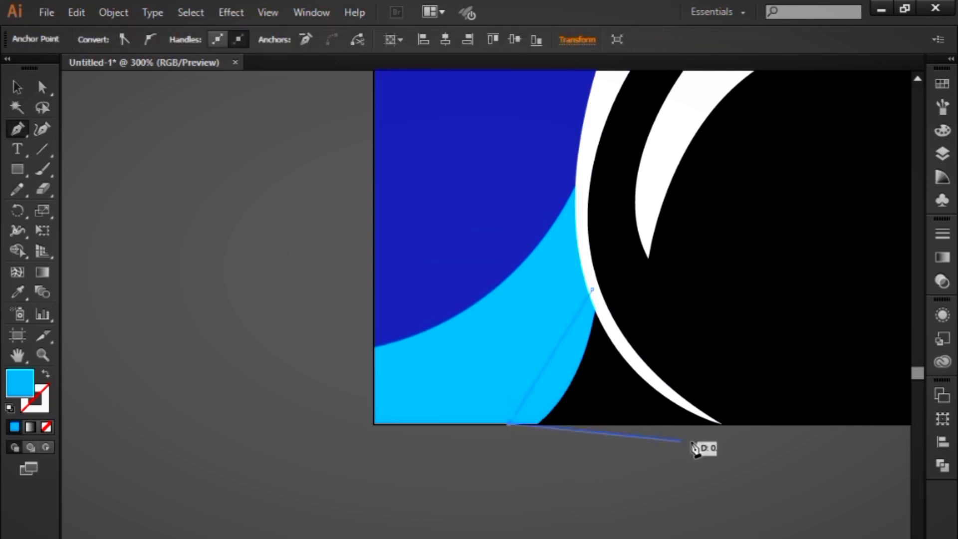
{"action": "left_click", "coordinate": [721, 424]}
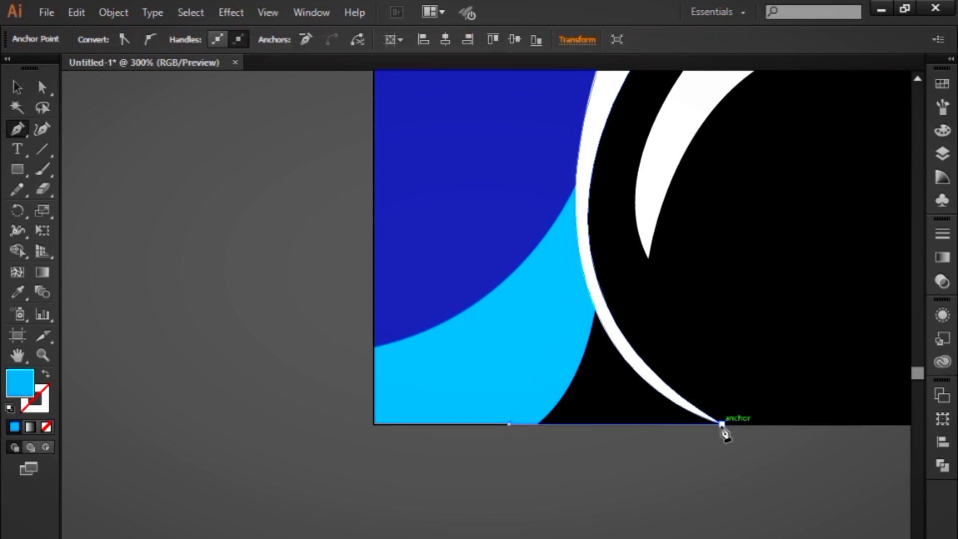
{"action": "left_click", "coordinate": [593, 289]}
{"action": "mouse_move", "coordinate": [569, 220]}
{"action": "left_mouse_down"}
{"action": "mouse_move", "coordinate": [587, 196]}
{"action": "mouse_move", "coordinate": [574, 215]}
{"action": "left_mouse_up"}
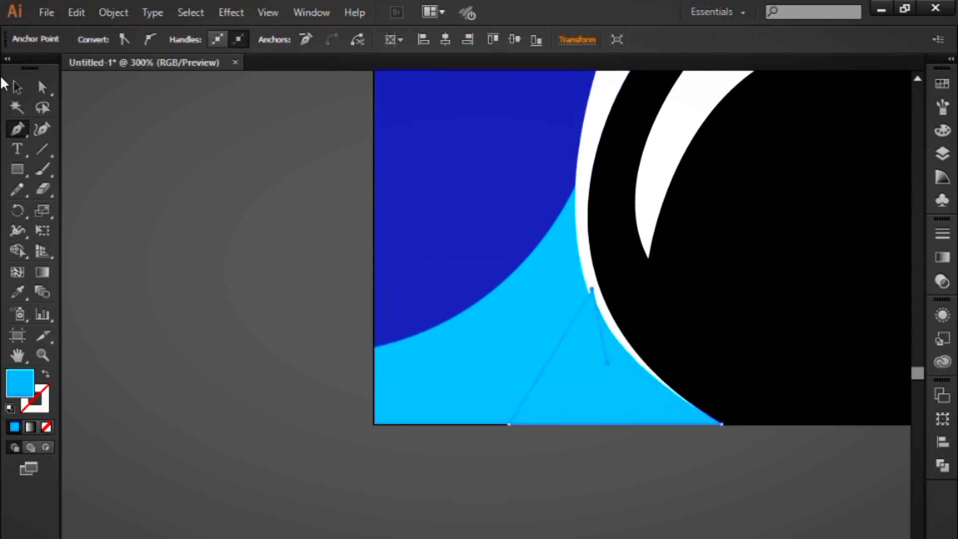
Select the lower-left shape, the dark blue shape and the crescent, and bring them to the front of the bottom gap shape.
{"action": "left_click", "coordinate": [16, 87]}
{"action": "left_click_drag", "start_coordinate": [611, 283], "coordinate": [601, 357]}
{"action": "left_click", "coordinate": [547, 352]}
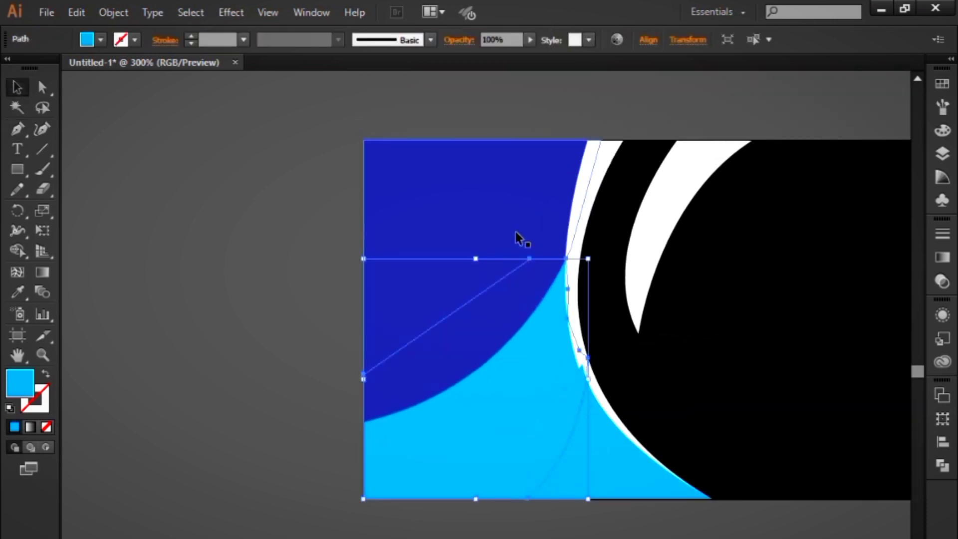
{"action": "left_click", "coordinate": [515, 231], "text": "shift"}
{"action": "left_click", "coordinate": [579, 223], "text": "shift"}
{"action": "left_click", "coordinate": [549, 199], "text": "shift"}
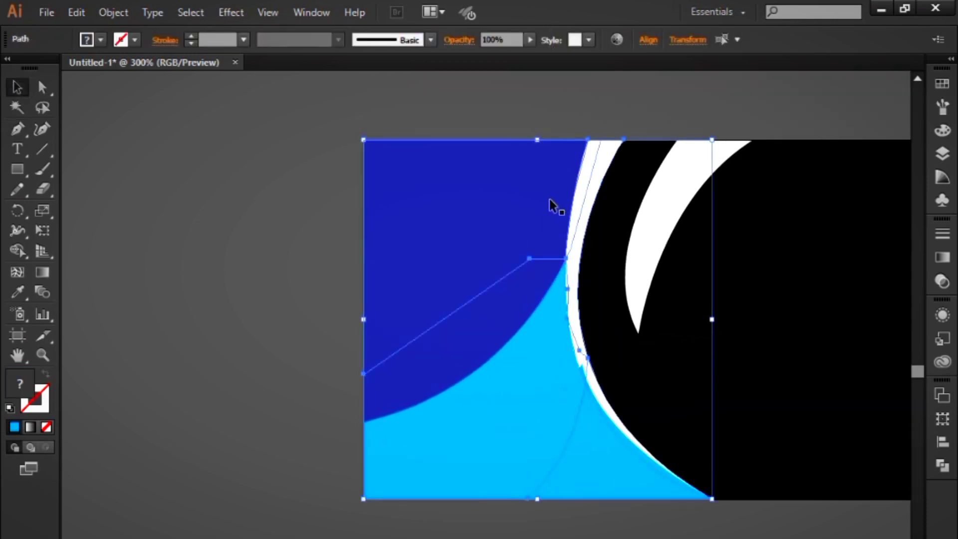
{"action": "right_click", "coordinate": [549, 198]}
{"action": "mouse_move", "coordinate": [637, 418]}
{"action": "left_click", "coordinate": [779, 417]}
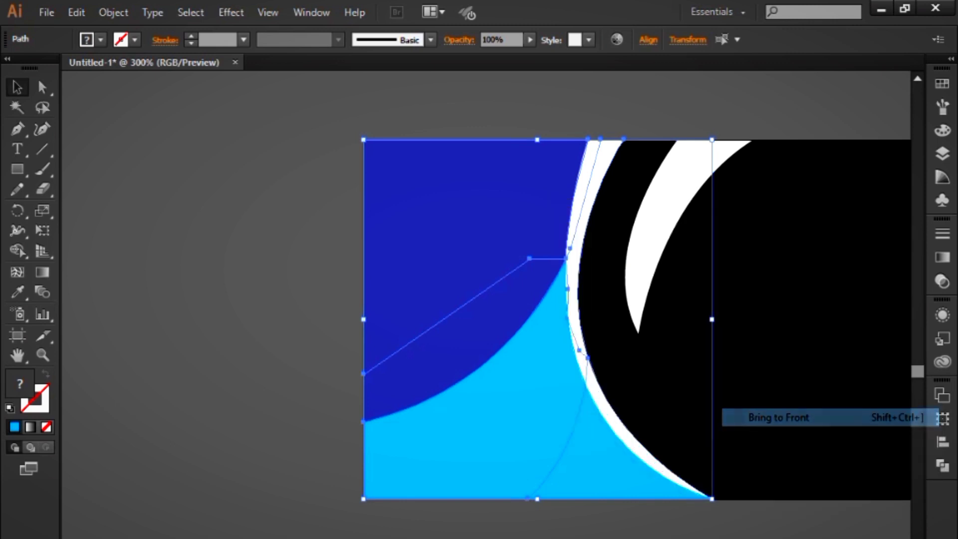
Fill the small bottom shape beside the crescent's lower tip with the dark brown swatch.
{"action": "left_click", "coordinate": [621, 450]}
{"action": "left_click", "coordinate": [555, 468]}
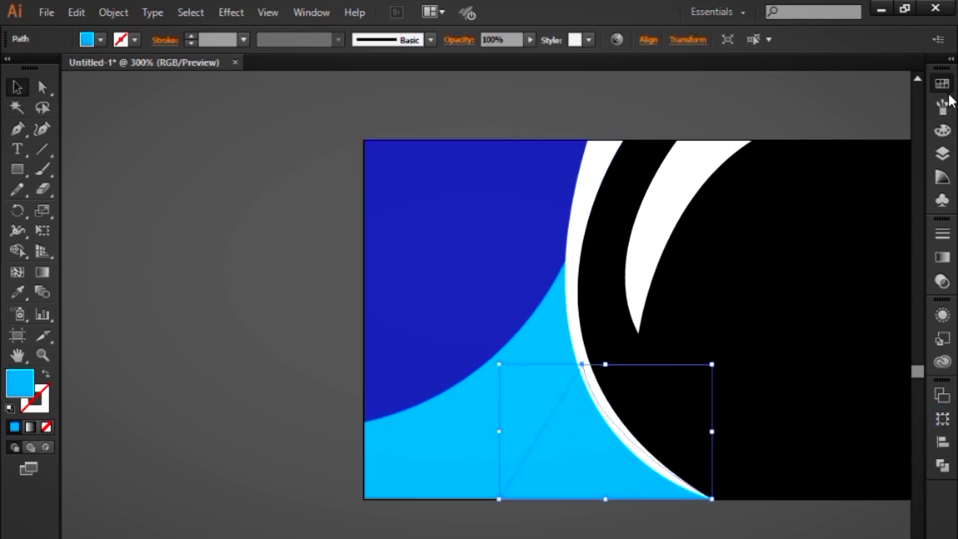
{"action": "left_click", "coordinate": [941, 130]}
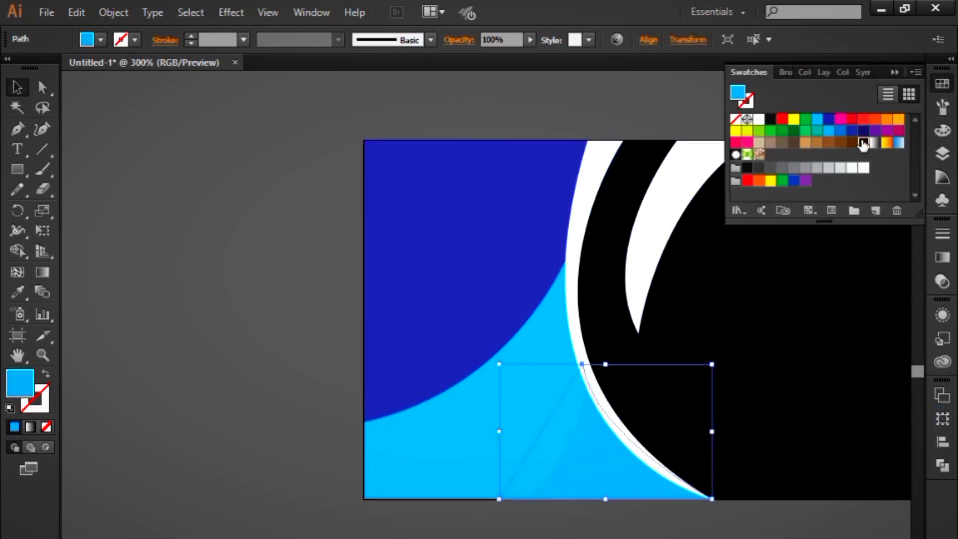
{"action": "left_click", "coordinate": [863, 142]}
{"action": "left_click", "coordinate": [658, 109]}
{"action": "left_click_drag", "start_coordinate": [648, 132], "coordinate": [620, 160]}
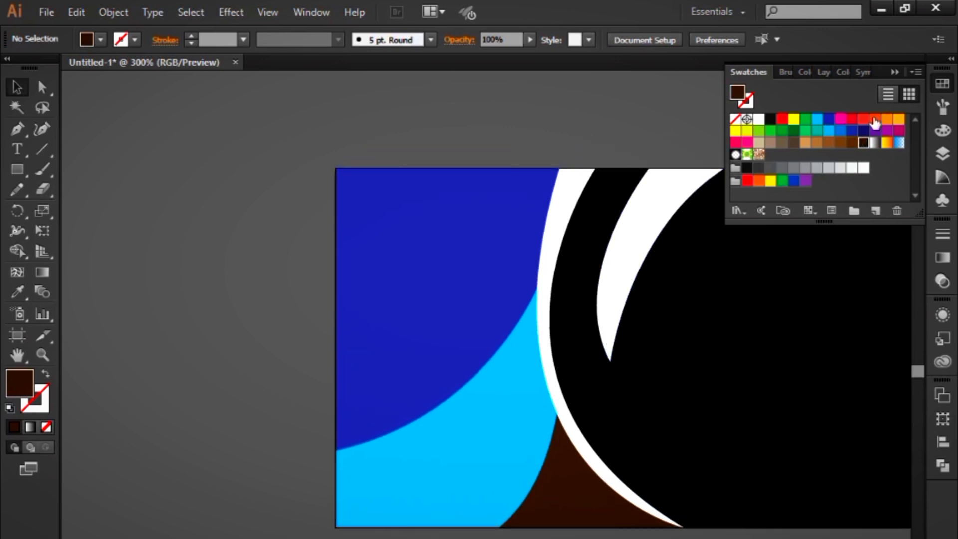
{"action": "left_click", "coordinate": [894, 73]}
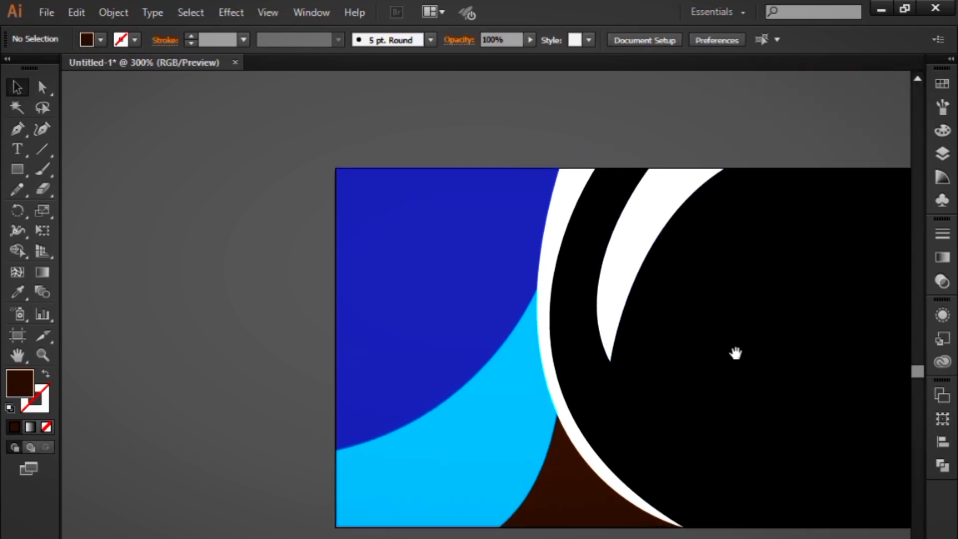
Recolor the dark blue upper-left shape with the white swatch and put the swatches away.
{"action": "left_click_drag", "start_coordinate": [736, 353], "coordinate": [685, 334]}
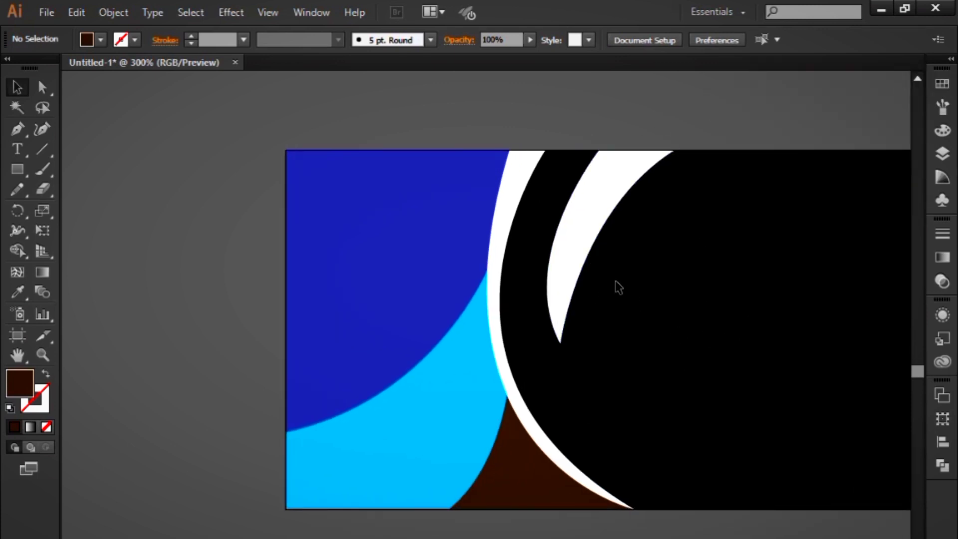
{"action": "left_click", "coordinate": [396, 269]}
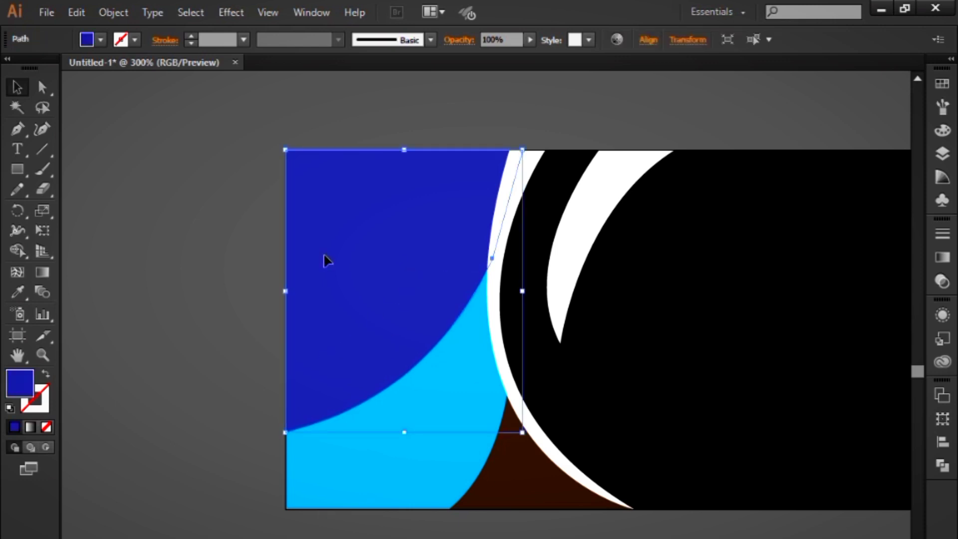
{"action": "left_click", "coordinate": [942, 83]}
{"action": "left_click", "coordinate": [759, 119]}
{"action": "left_click", "coordinate": [650, 105]}
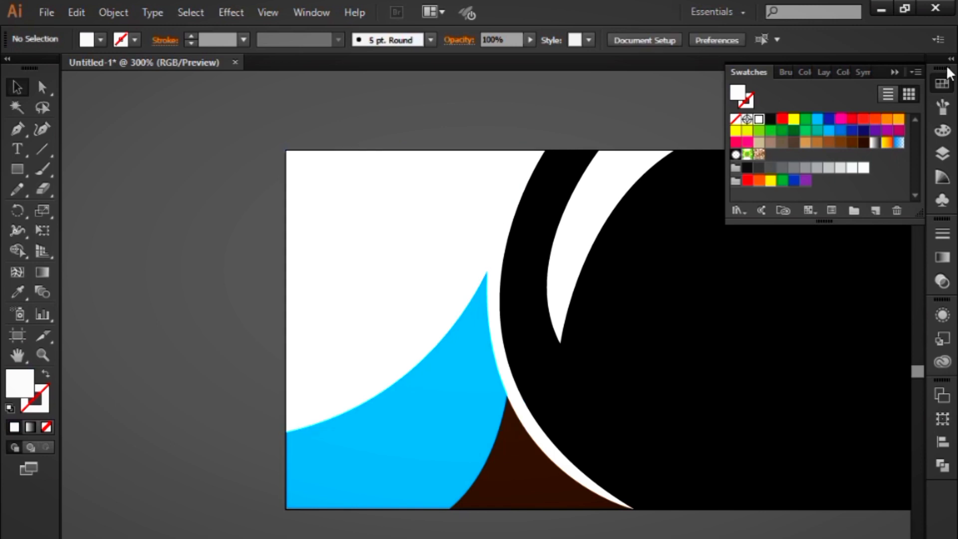
{"action": "left_click", "coordinate": [891, 74]}
Recolor the light blue lower-left shape with a medium gray swatch.
{"action": "left_click", "coordinate": [480, 364]}
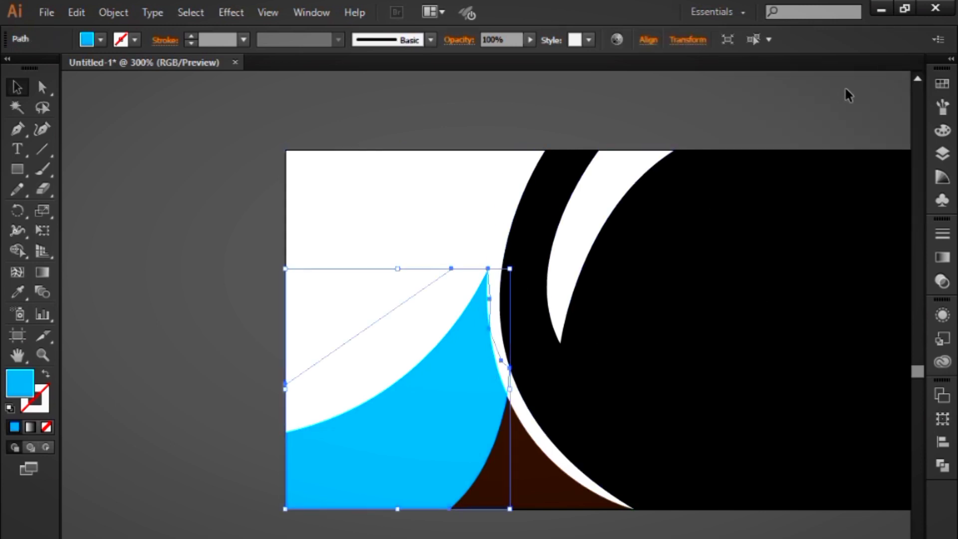
{"action": "left_click", "coordinate": [941, 85]}
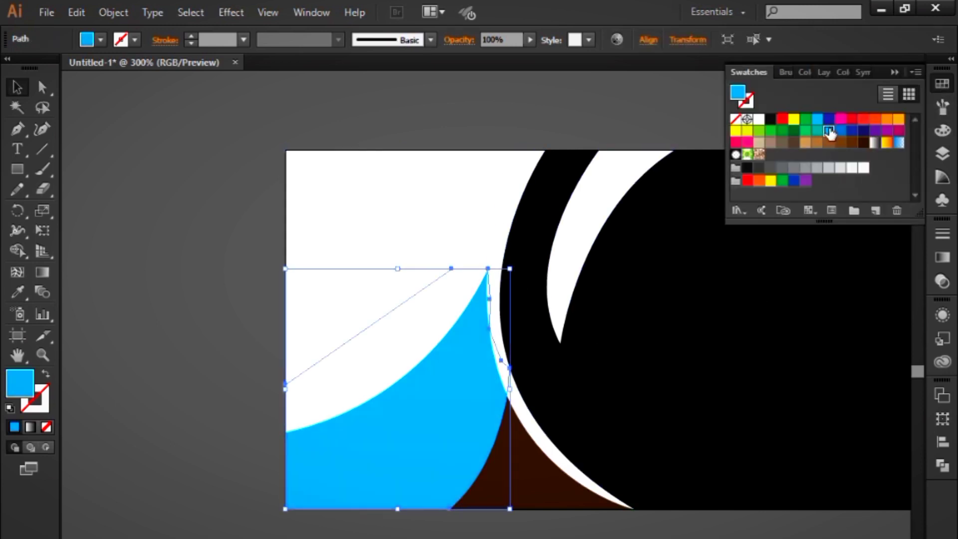
{"action": "left_click", "coordinate": [828, 168]}
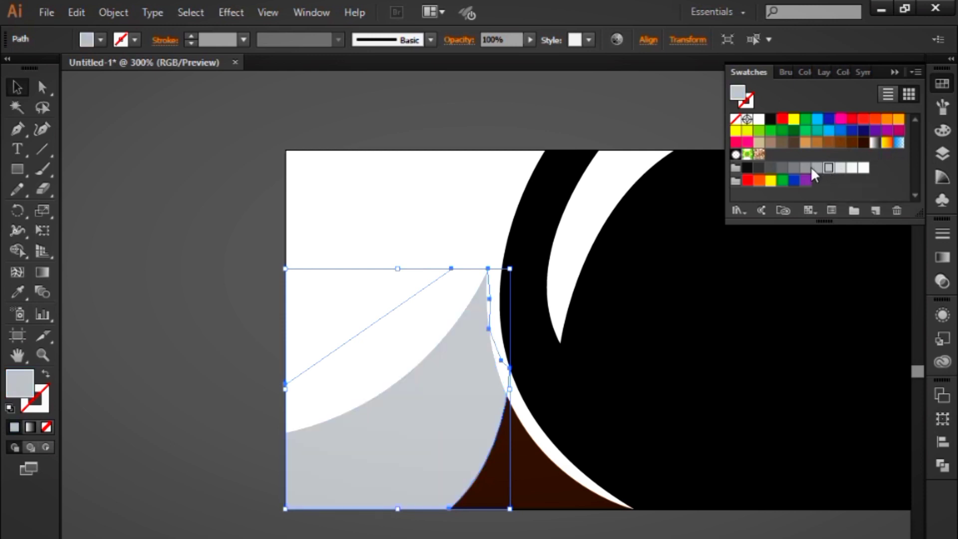
{"action": "left_click", "coordinate": [818, 168]}
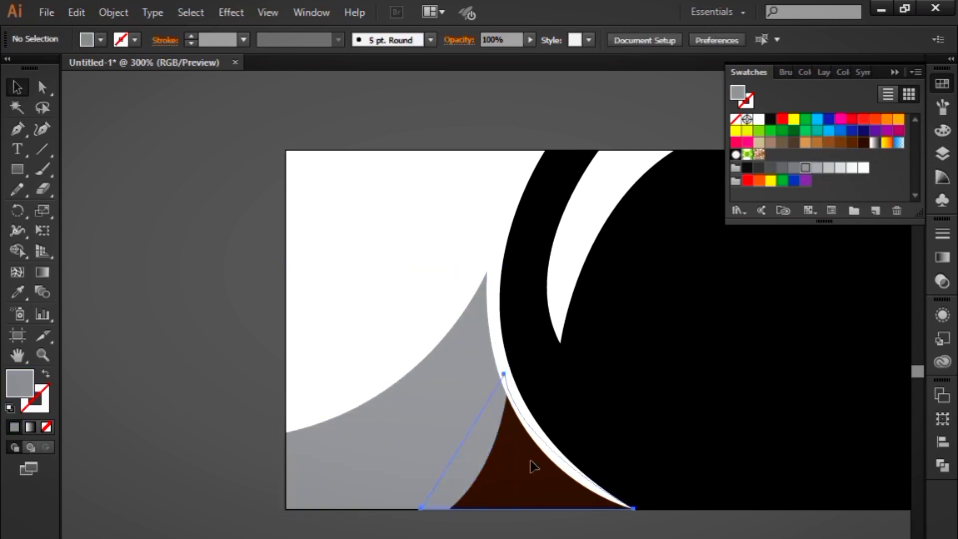
Fill the dark brown bottom shape with the light blue swatch.
{"action": "left_click", "coordinate": [533, 465]}
{"action": "left_click", "coordinate": [817, 119]}
{"action": "left_click", "coordinate": [655, 91]}
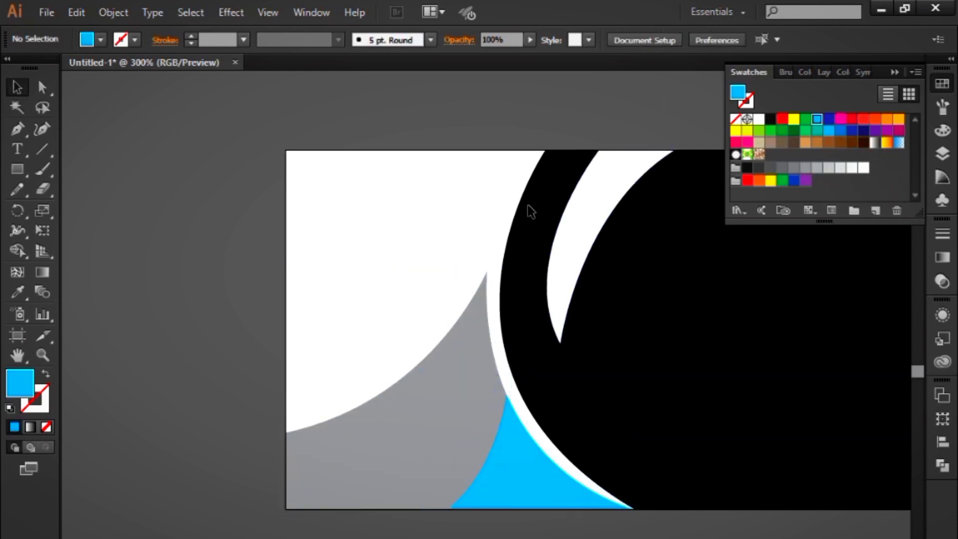
Apply a linear gradient from white to dark gray to the large crescent, choosing the end color from the gray swatches.
{"action": "left_click", "coordinate": [505, 190]}
{"action": "left_click", "coordinate": [942, 257]}
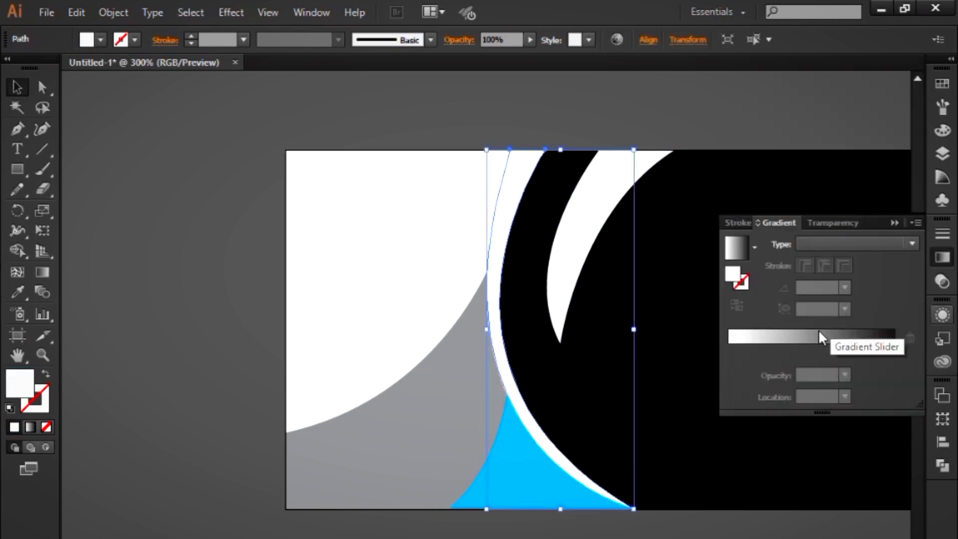
{"action": "left_click", "coordinate": [819, 334]}
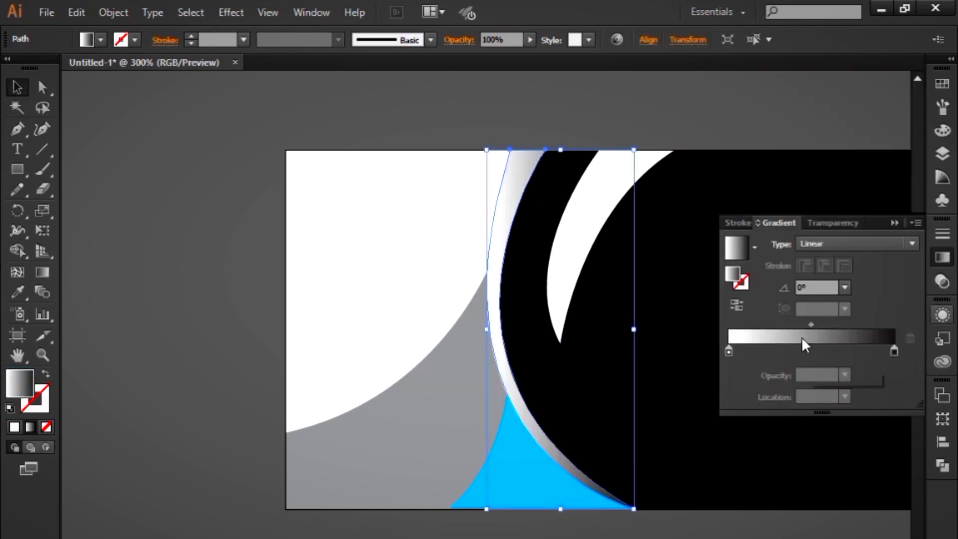
{"action": "double_click", "coordinate": [893, 352]}
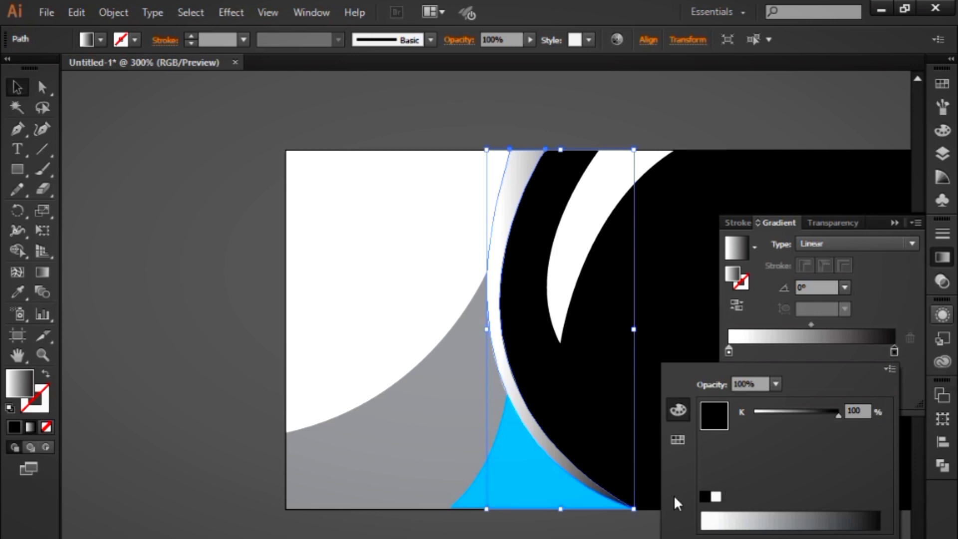
{"action": "left_click", "coordinate": [677, 439]}
{"action": "left_click", "coordinate": [819, 440]}
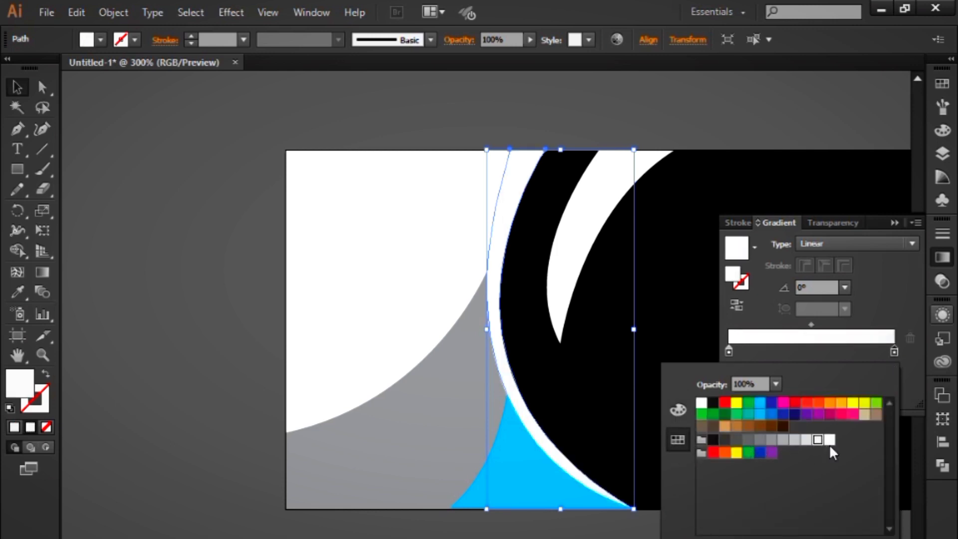
{"action": "left_click", "coordinate": [779, 440]}
{"action": "left_click", "coordinate": [770, 439]}
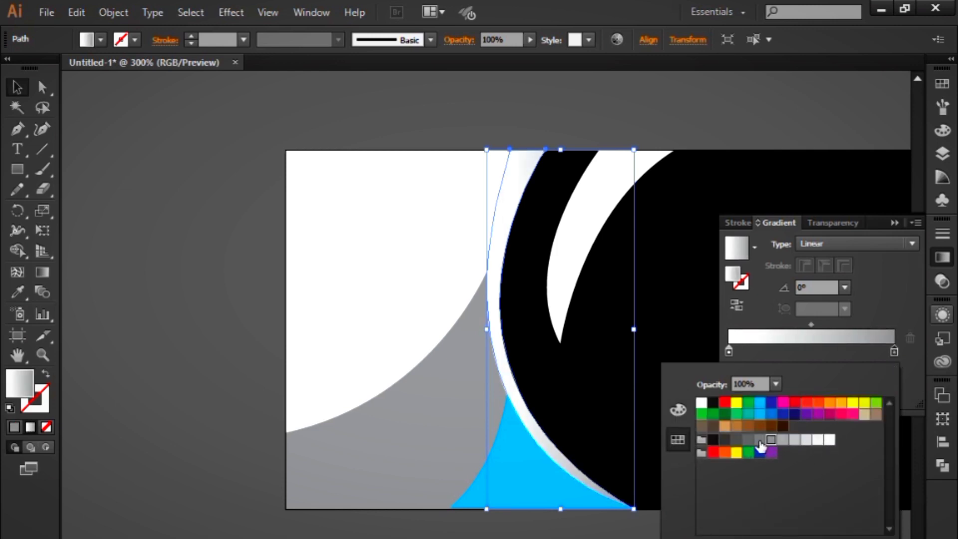
{"action": "left_click", "coordinate": [759, 439]}
{"action": "left_click", "coordinate": [748, 439]}
{"action": "left_click", "coordinate": [736, 439]}
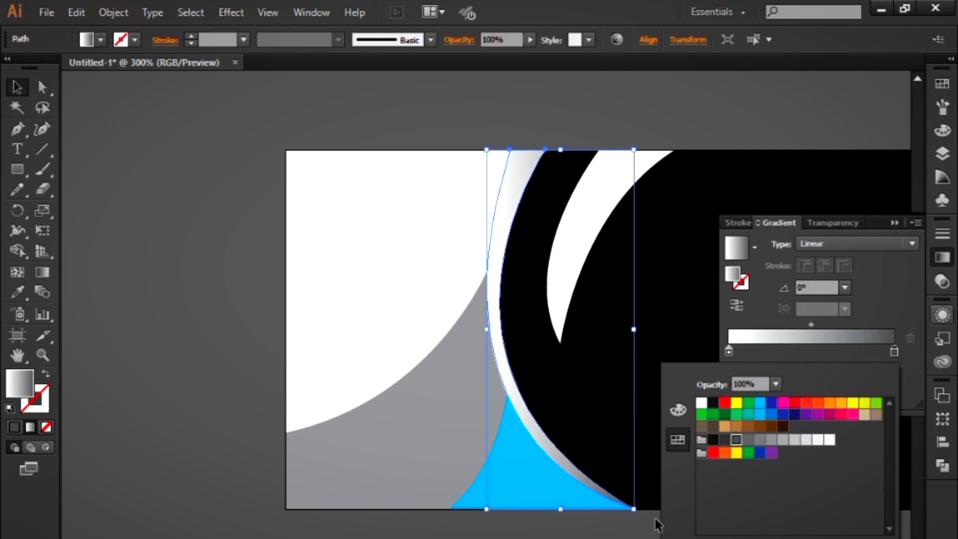
Shift the large crescent's gradient midpoint toward the white end, to a location of about 29%.
{"action": "left_click_drag", "start_coordinate": [894, 351], "coordinate": [924, 328]}
{"action": "left_click_drag", "start_coordinate": [811, 325], "coordinate": [776, 334]}
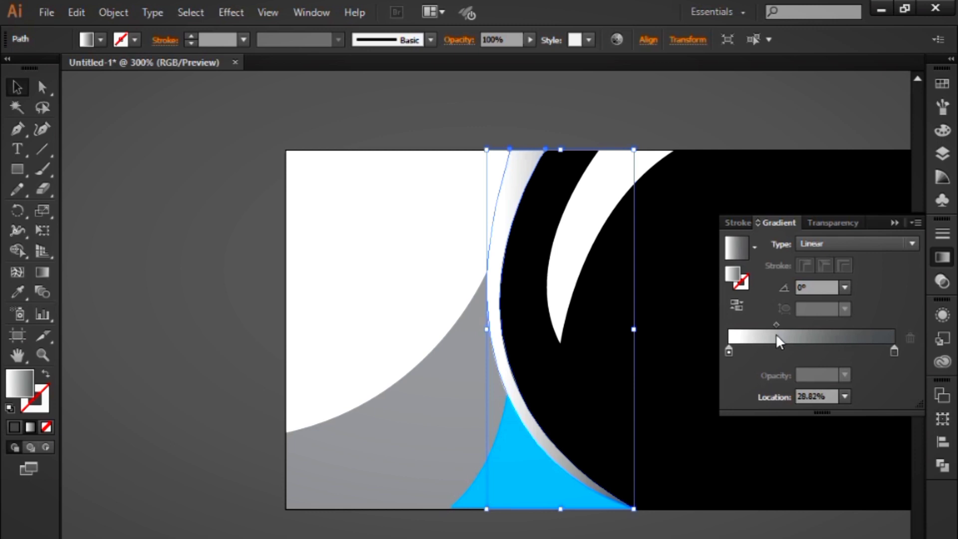
{"action": "left_click", "coordinate": [840, 88]}
{"action": "scroll", "coordinate": [861, 205], "scroll_direction": "right", "scroll_amount": 1}
{"action": "left_click", "coordinate": [894, 223]}
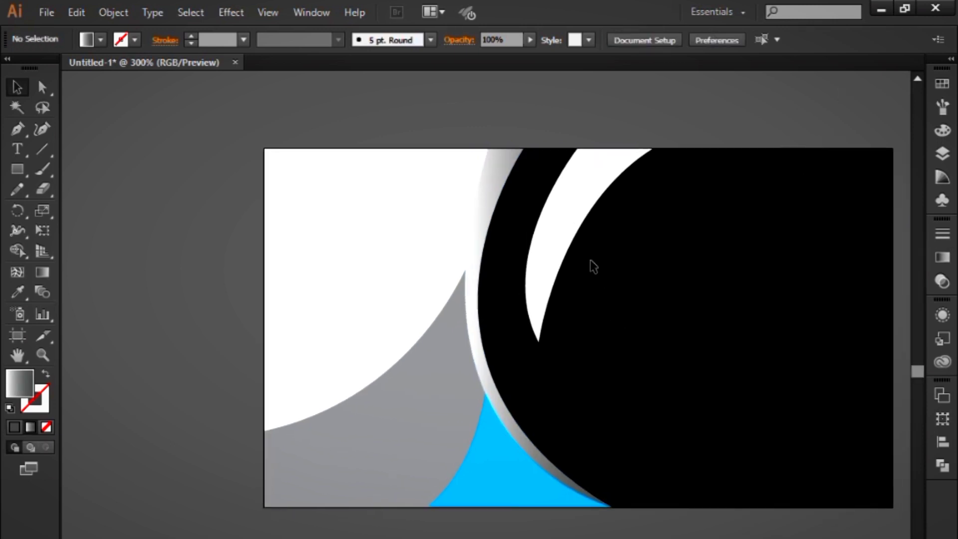
Set the large crescent's gradient midpoint to a location of 13% and put the gradient settings away.
{"action": "left_click", "coordinate": [474, 222]}
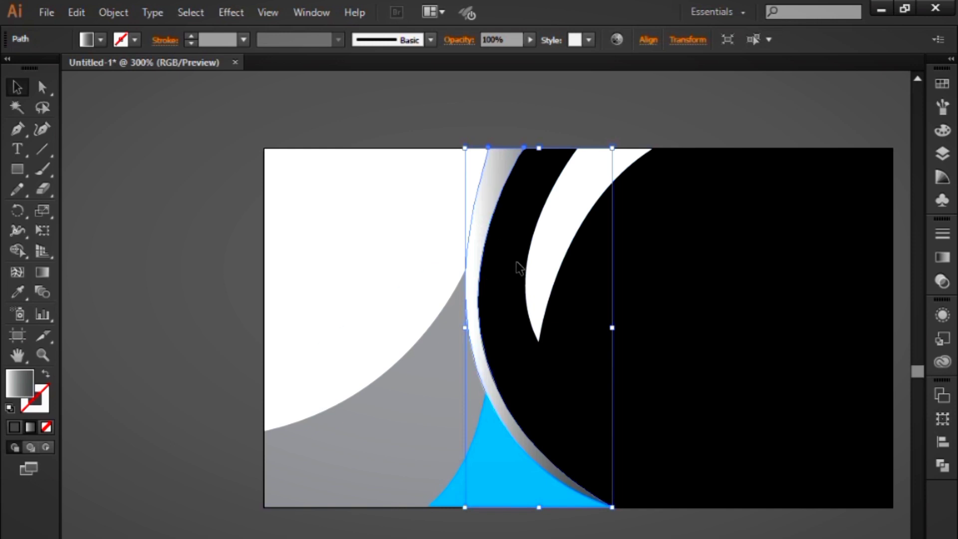
{"action": "left_click", "coordinate": [942, 257]}
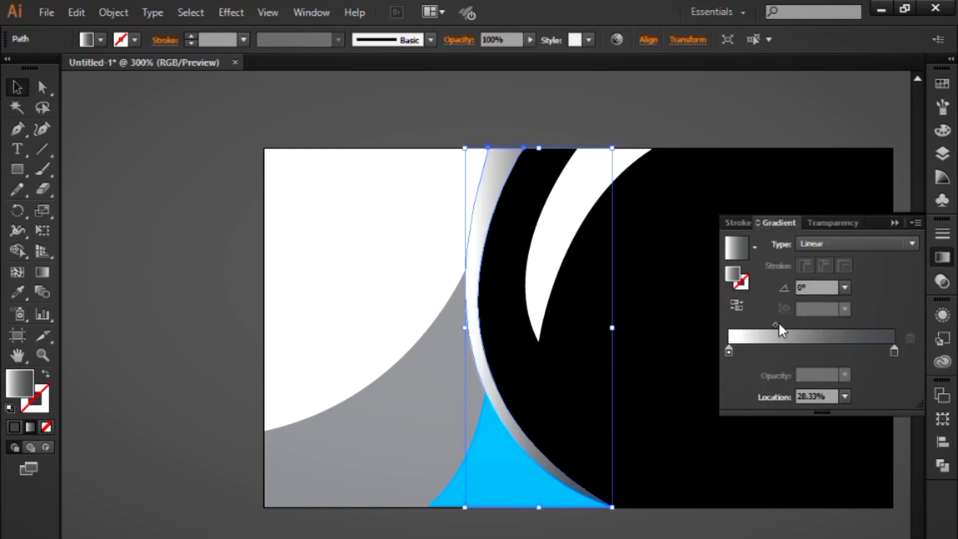
{"action": "left_click_drag", "start_coordinate": [779, 325], "coordinate": [752, 325]}
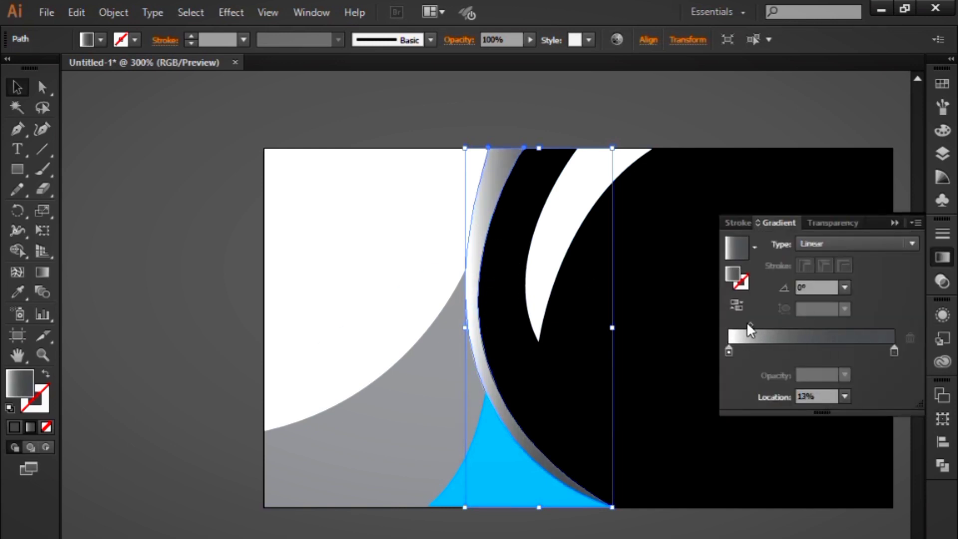
{"action": "left_click", "coordinate": [895, 223]}
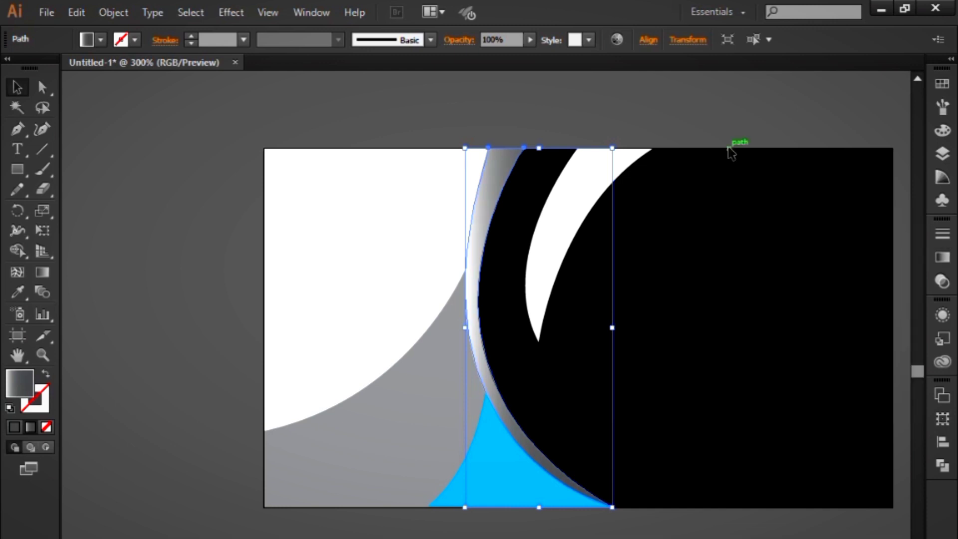
{"action": "left_click", "coordinate": [737, 125]}
{"action": "left_click_drag", "start_coordinate": [729, 285], "coordinate": [706, 287]}
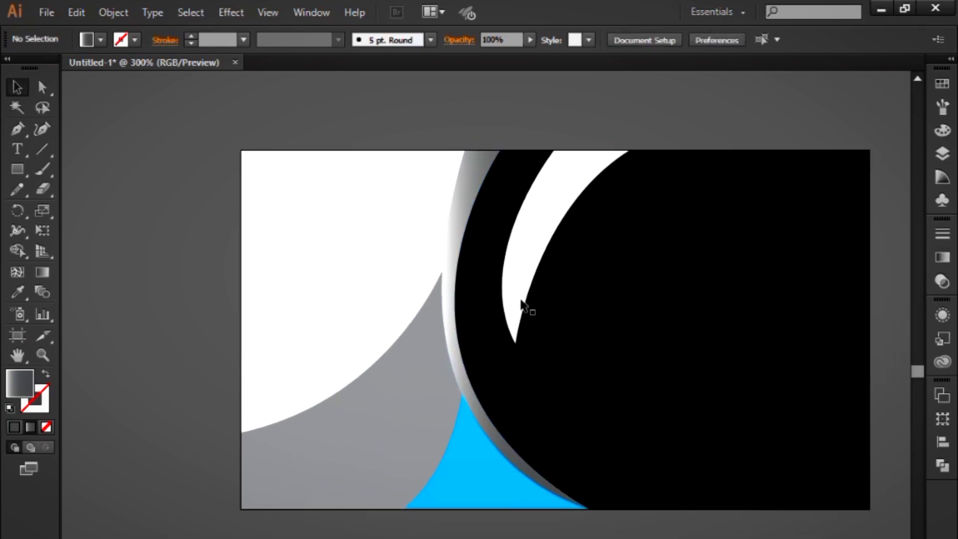
Apply a linear gradient to the smaller white crescent and change its dark gray end color to light blue.
{"action": "left_click", "coordinate": [516, 273]}
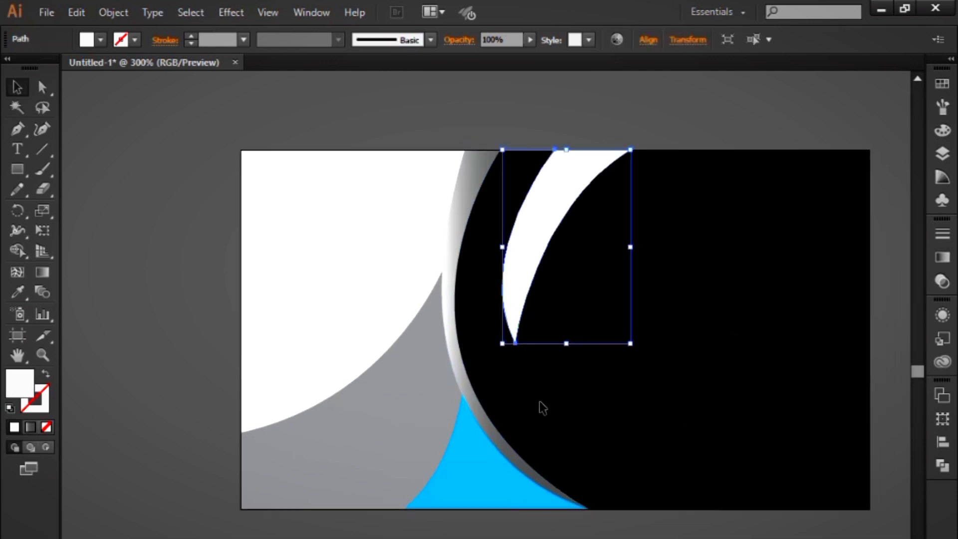
{"action": "left_click", "coordinate": [943, 257]}
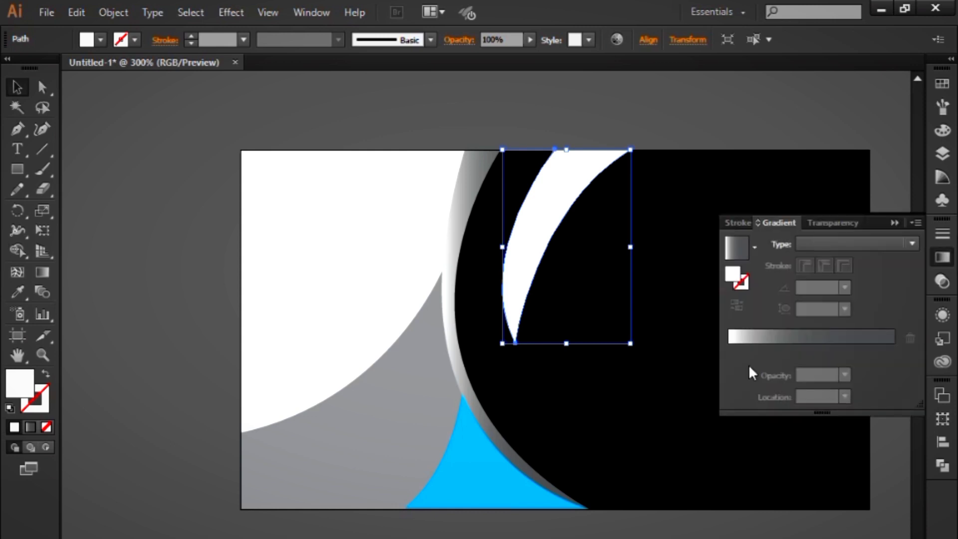
{"action": "left_click", "coordinate": [775, 337]}
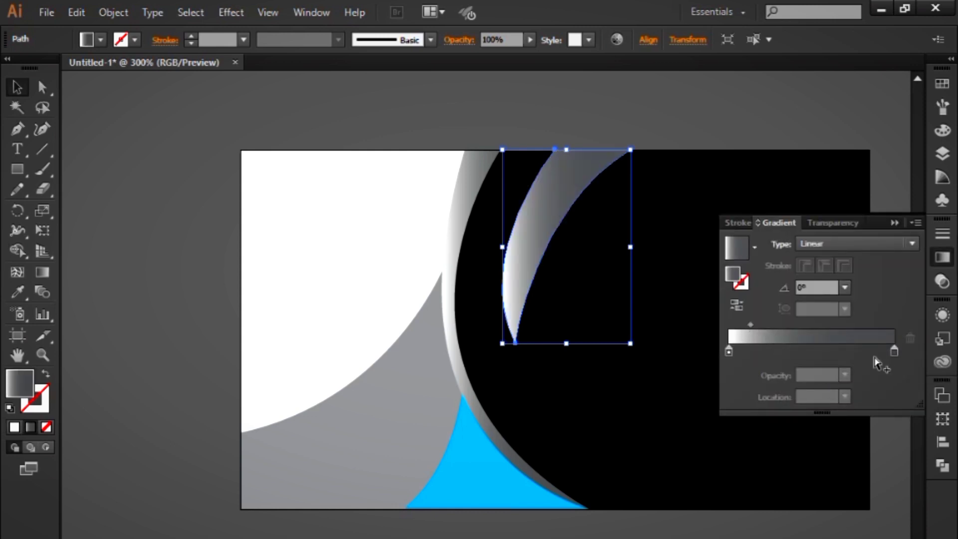
{"action": "left_click", "coordinate": [894, 354]}
{"action": "double_click", "coordinate": [894, 350]}
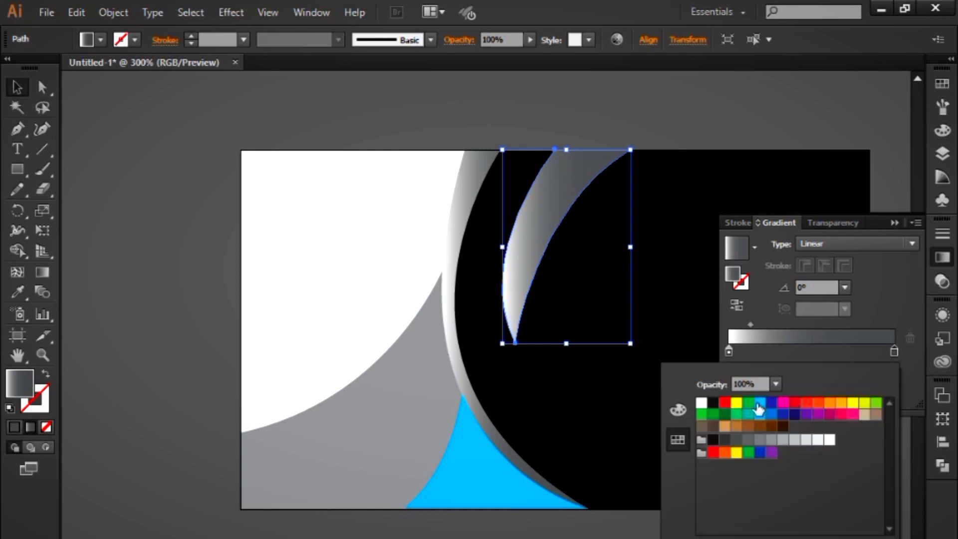
{"action": "left_click", "coordinate": [760, 402]}
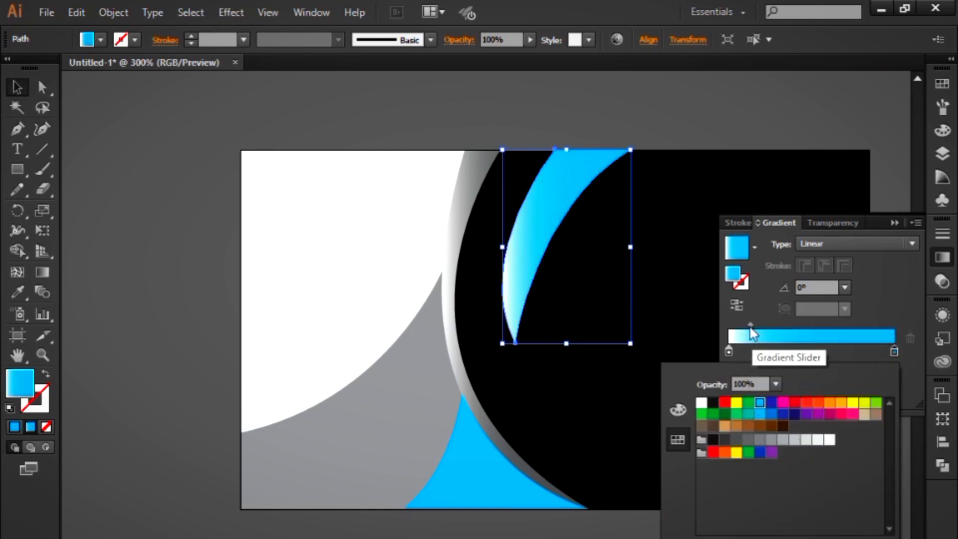
Reverse the smaller crescent's gradient so light blue comes first, and set its midpoint location to about 56%.
{"action": "left_click", "coordinate": [750, 325]}
{"action": "left_click_drag", "start_coordinate": [751, 325], "coordinate": [776, 323]}
{"action": "left_click", "coordinate": [737, 306]}
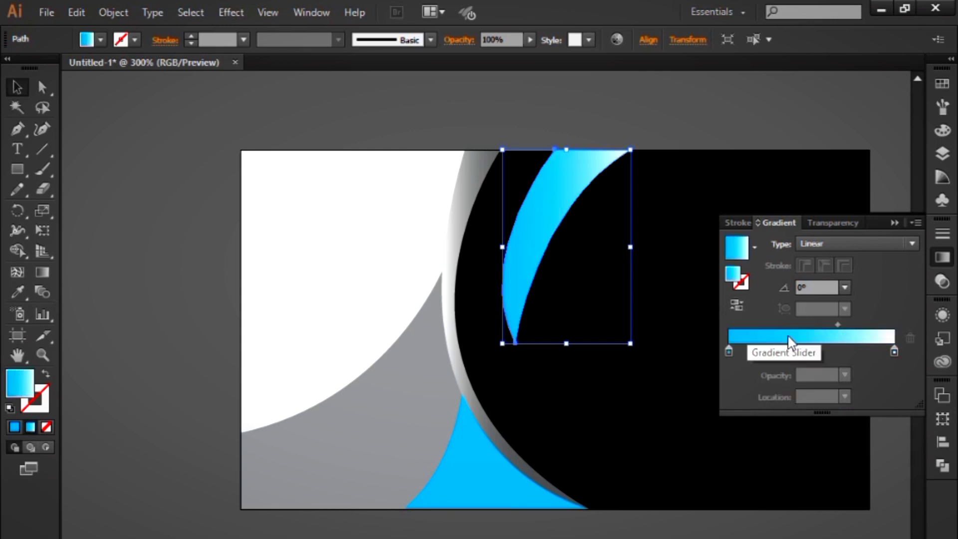
{"action": "left_click_drag", "start_coordinate": [837, 324], "coordinate": [823, 327]}
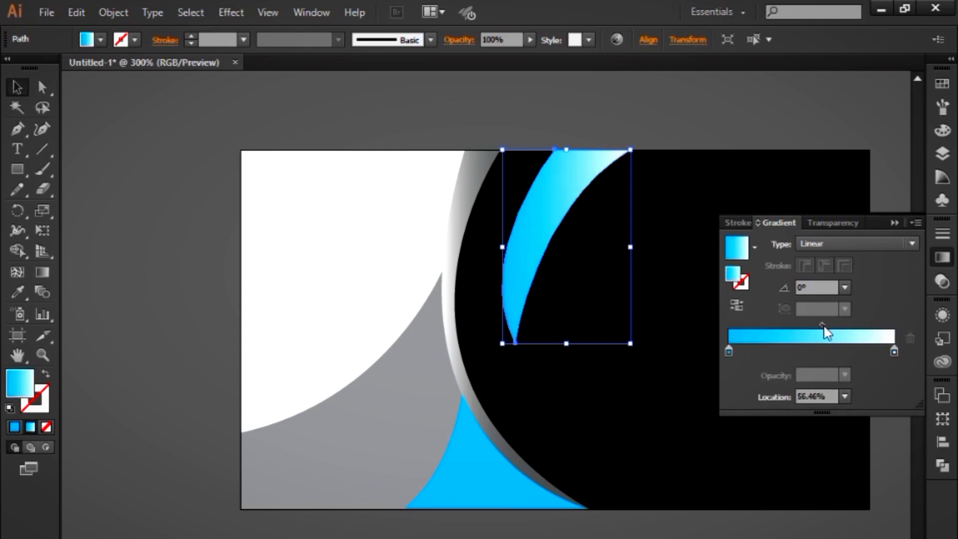
Put the gradient settings away and recolor the gray curved shape in the card's lower corner with a light gray swatch.
{"action": "left_click", "coordinate": [898, 222]}
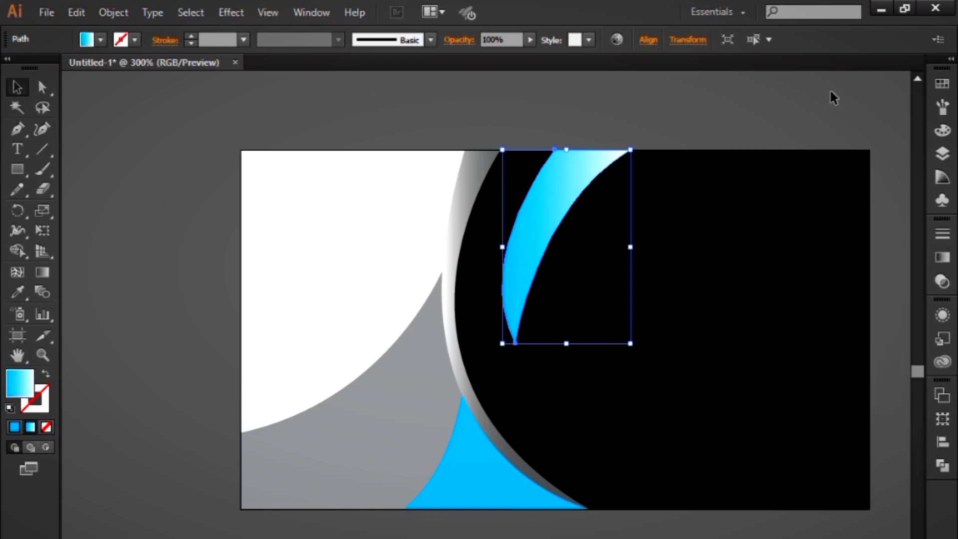
{"action": "left_click", "coordinate": [830, 92]}
{"action": "scroll", "coordinate": [830, 149], "scroll_direction": "right", "scroll_amount": 1}
{"action": "left_click", "coordinate": [363, 432]}
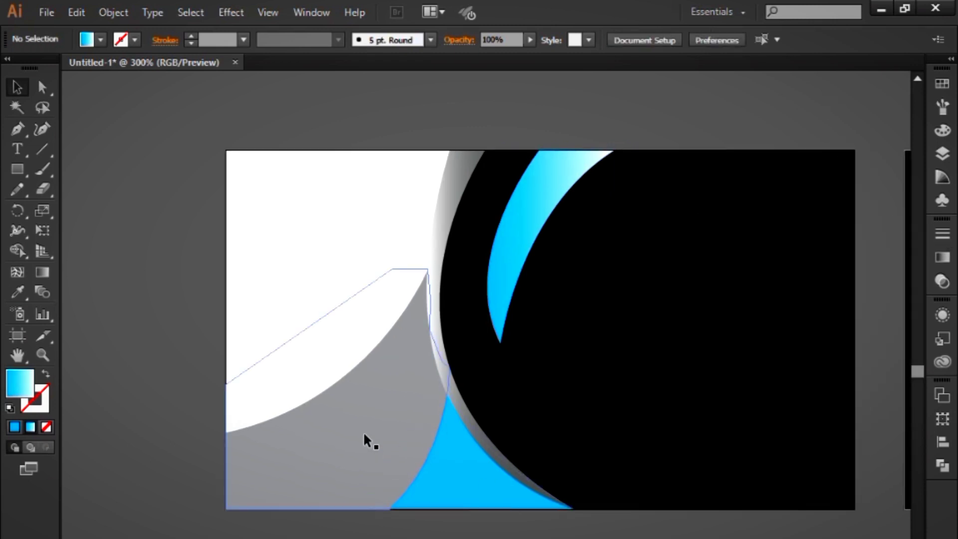
{"action": "left_click", "coordinate": [941, 84]}
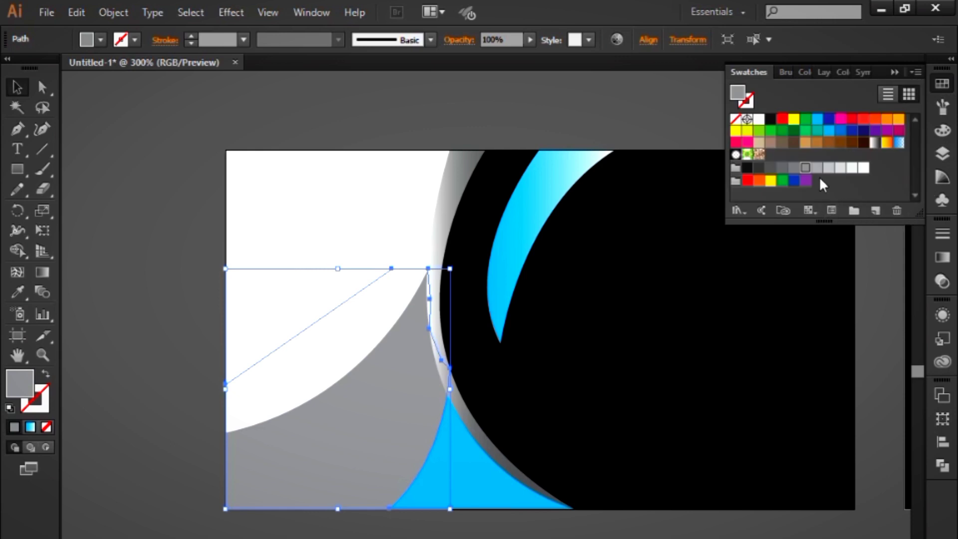
{"action": "left_click", "coordinate": [816, 168]}
{"action": "left_click", "coordinate": [599, 90]}
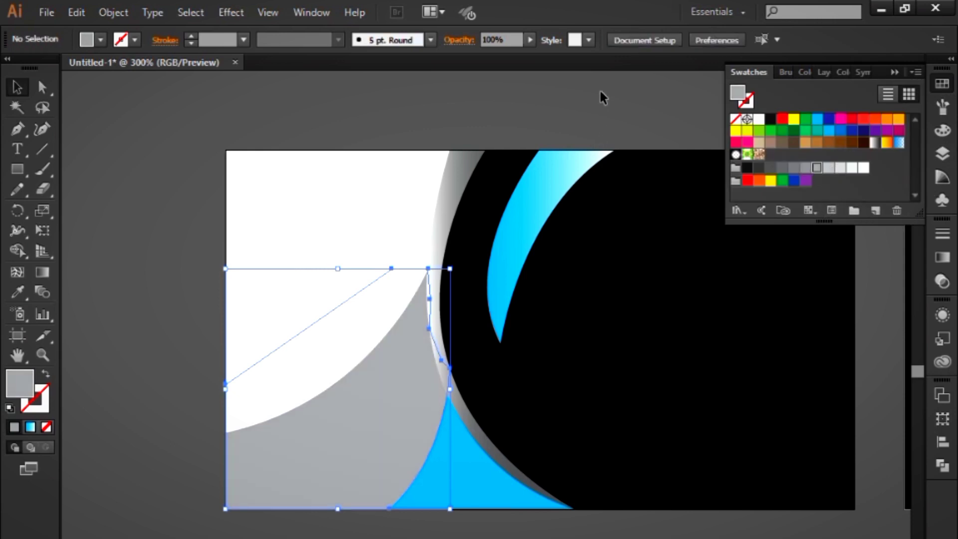
{"action": "left_click", "coordinate": [316, 408]}
{"action": "left_click", "coordinate": [828, 168]}
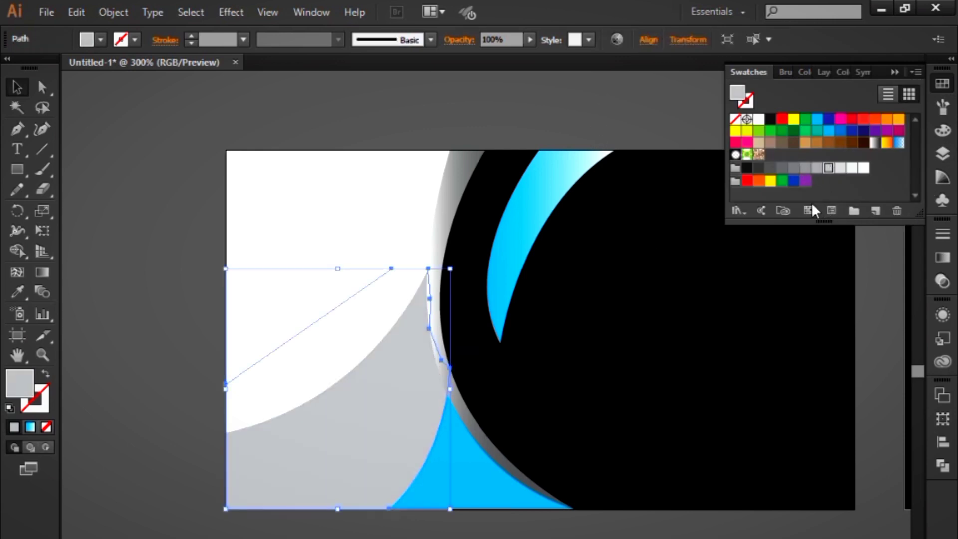
{"action": "left_click", "coordinate": [660, 89]}
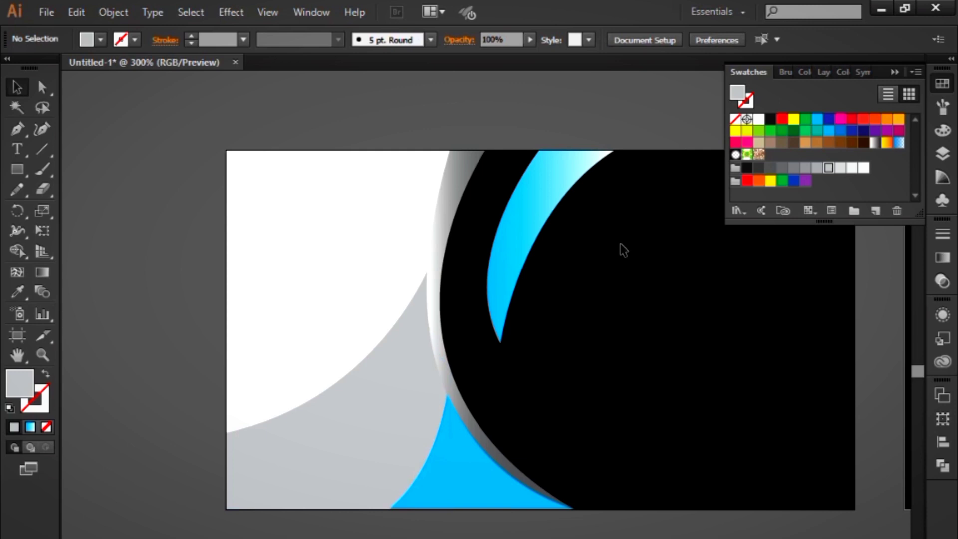
Put the color swatches away and activate the Rectangle tool.
{"action": "scroll", "coordinate": [563, 410], "scroll_direction": "right", "scroll_amount": 5}
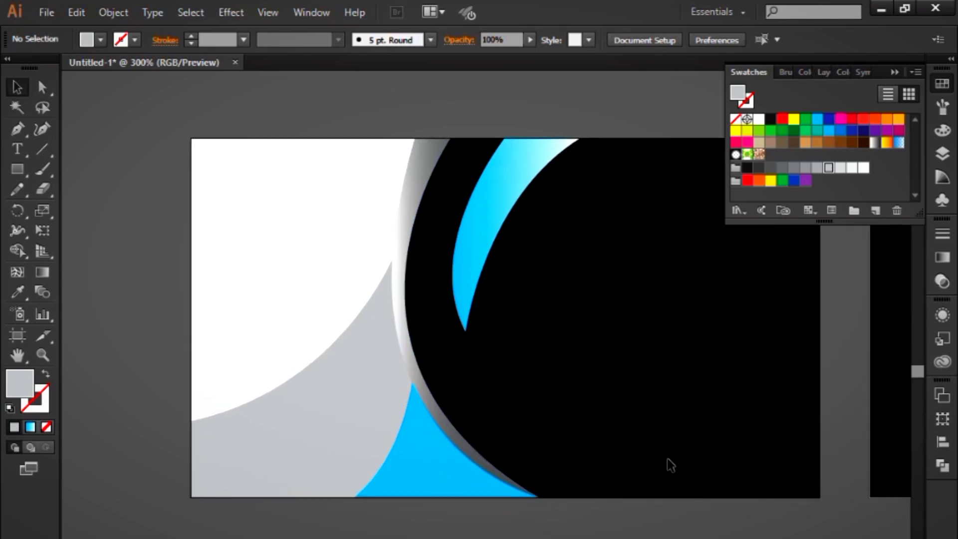
{"action": "left_click_drag", "start_coordinate": [599, 411], "coordinate": [576, 377]}
{"action": "left_click", "coordinate": [895, 73]}
{"action": "left_click", "coordinate": [22, 175]}
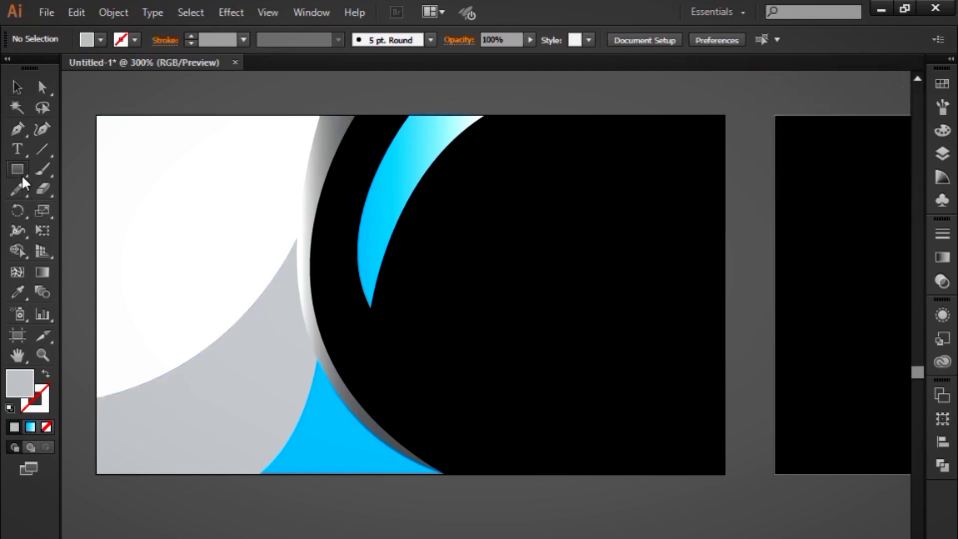
{"action": "scroll", "coordinate": [502, 198], "scroll_direction": "up", "scroll_amount": 10}
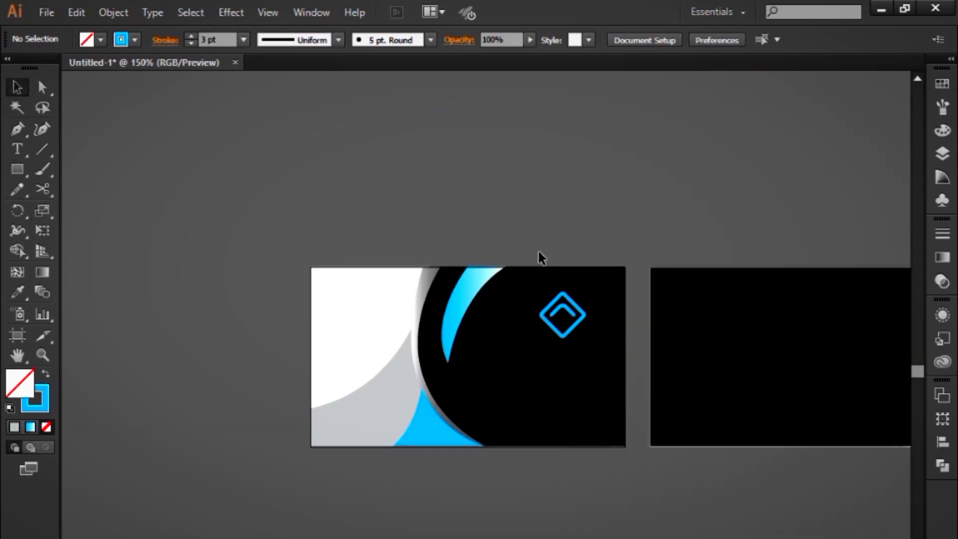
Set the diamond logo's stroke color to the deeper blue 0086EF and put the color settings away.
{"action": "left_click_drag", "start_coordinate": [534, 288], "coordinate": [587, 352]}
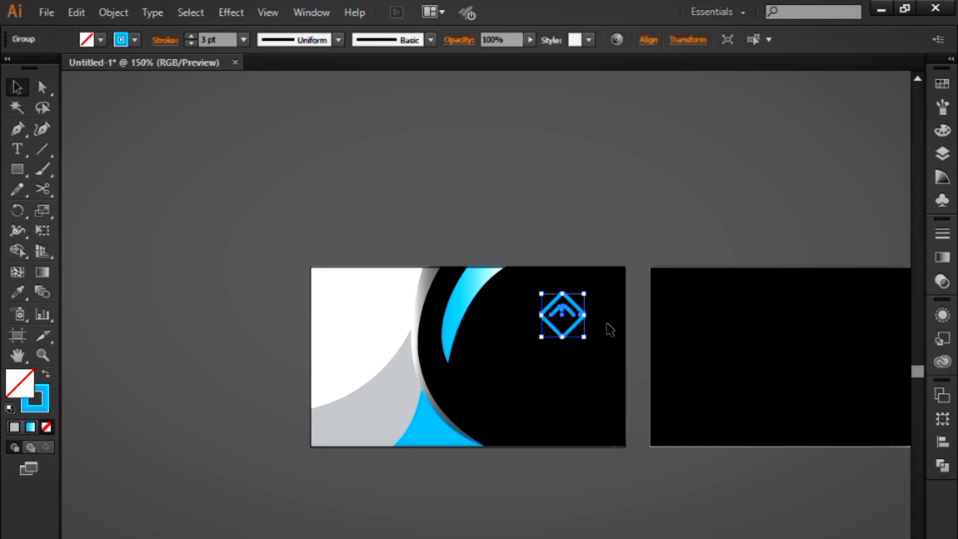
{"action": "left_click", "coordinate": [943, 131]}
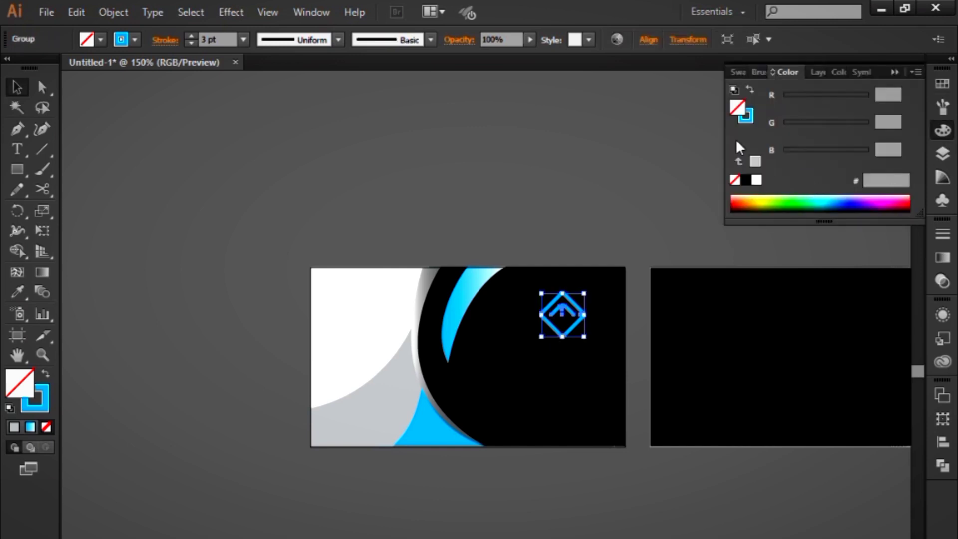
{"action": "left_click", "coordinate": [746, 118]}
{"action": "left_click_drag", "start_coordinate": [830, 125], "coordinate": [829, 130]}
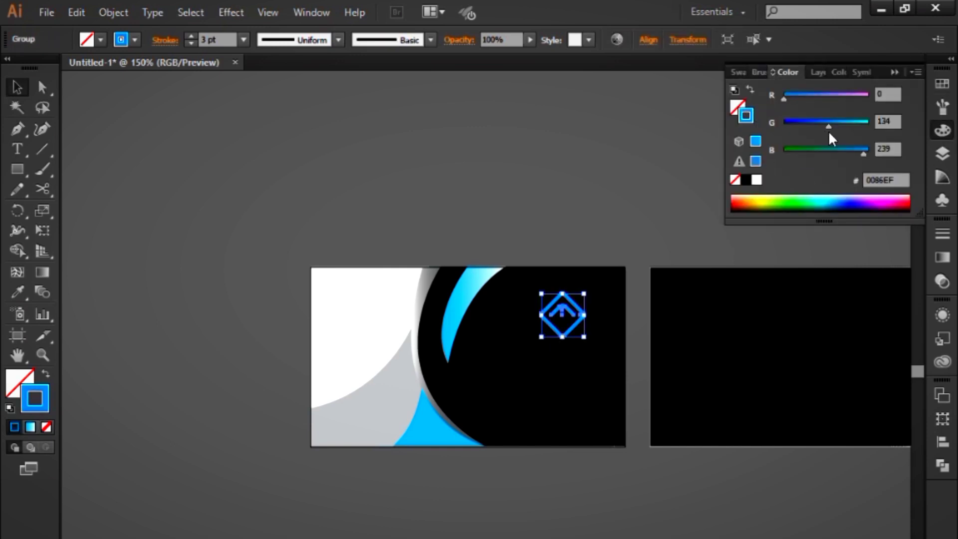
{"action": "left_click", "coordinate": [547, 188]}
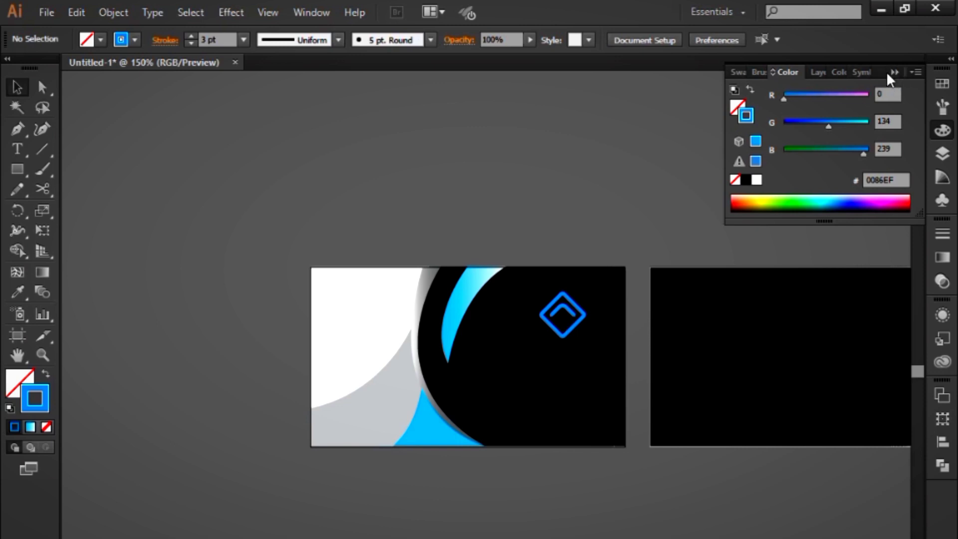
{"action": "left_click", "coordinate": [894, 72]}
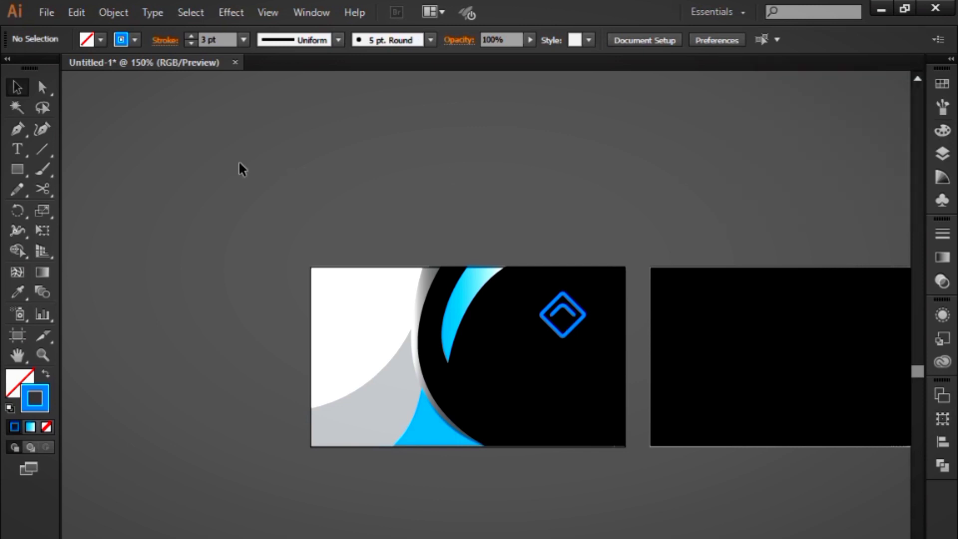
Add the text "company name" below the diamond logo and fill it with white.
{"action": "left_click", "coordinate": [6, 153]}
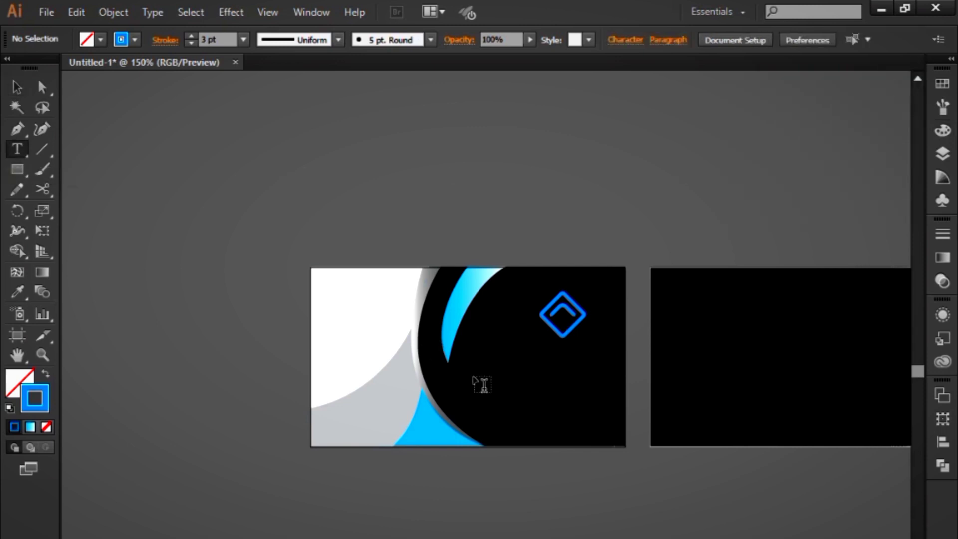
{"action": "left_click", "coordinate": [501, 373]}
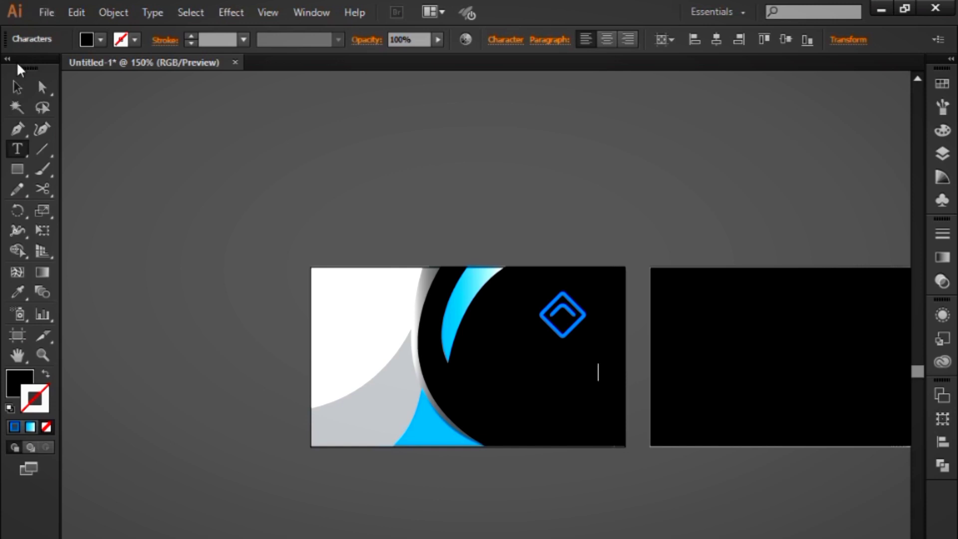
{"action": "left_click", "coordinate": [17, 91]}
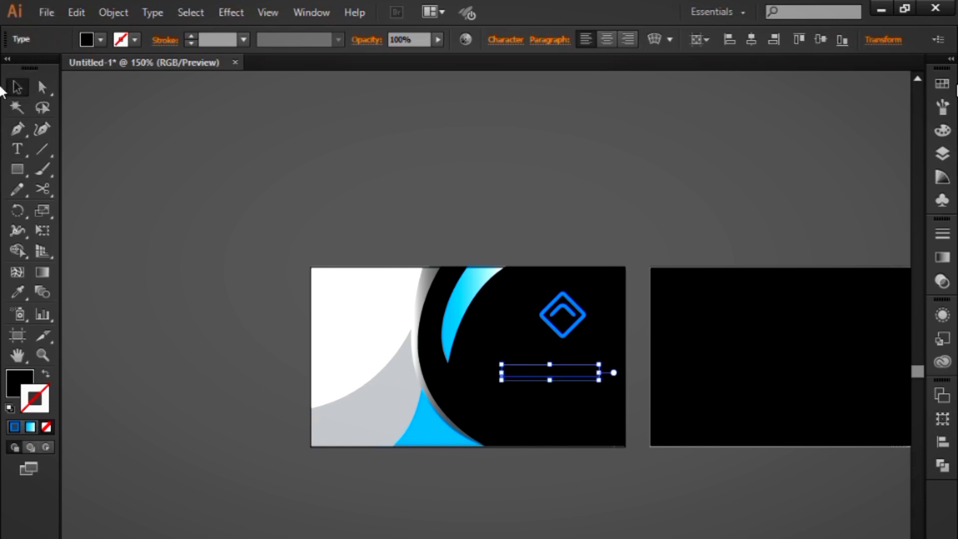
{"action": "left_click", "coordinate": [14, 392]}
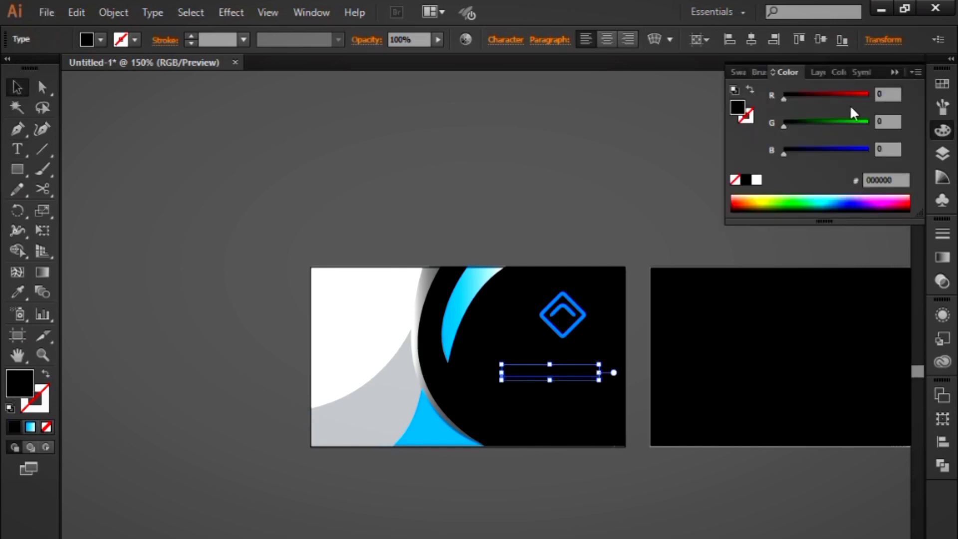
{"action": "left_click", "coordinate": [756, 181]}
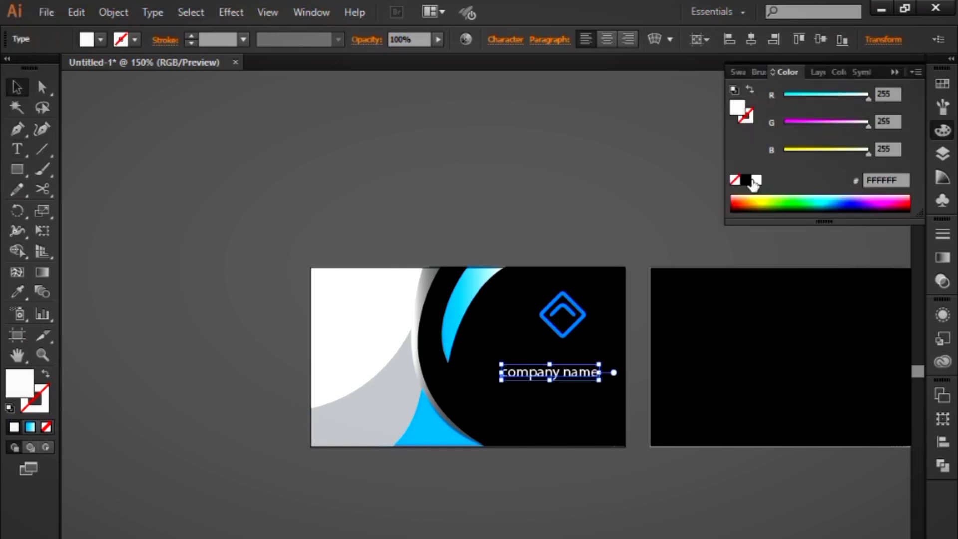
{"action": "left_click", "coordinate": [895, 72]}
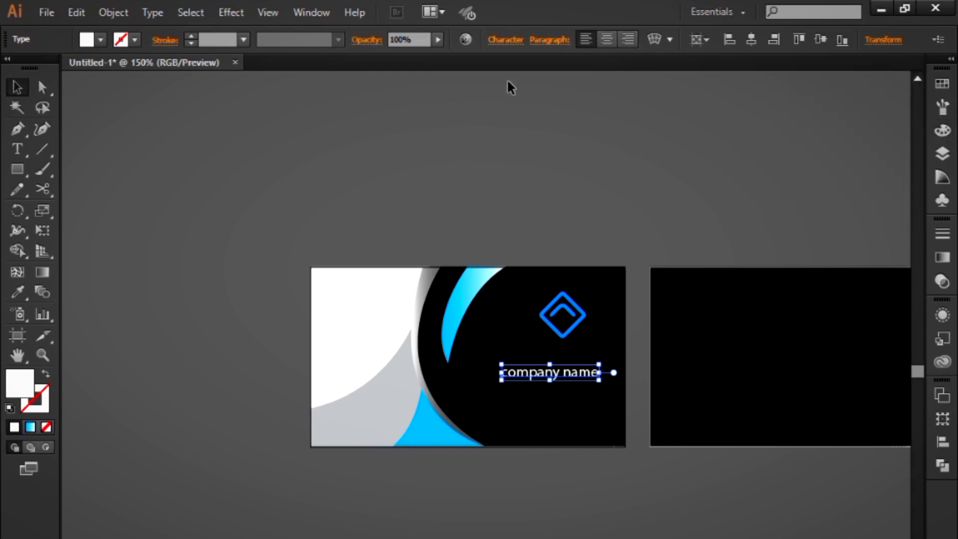
Set the company name text in all caps Franklin Gothic Demi and move it up directly beneath the logo.
{"action": "left_click", "coordinate": [508, 39]}
{"action": "left_click", "coordinate": [346, 237]}
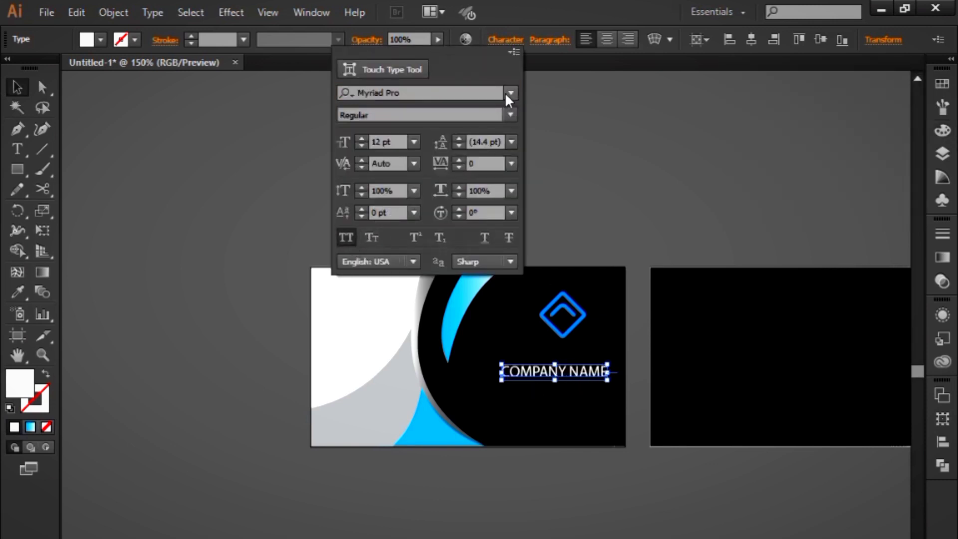
{"action": "left_click", "coordinate": [509, 93]}
{"action": "left_click_drag", "start_coordinate": [653, 386], "coordinate": [657, 277]}
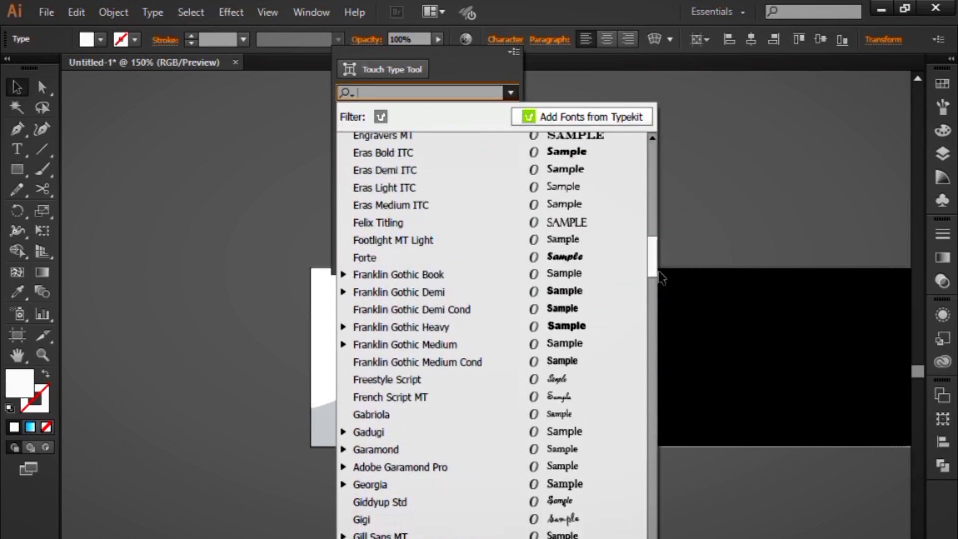
{"action": "left_click", "coordinate": [624, 294]}
{"action": "left_click", "coordinate": [635, 235]}
{"action": "left_click_drag", "start_coordinate": [589, 377], "coordinate": [586, 353]}
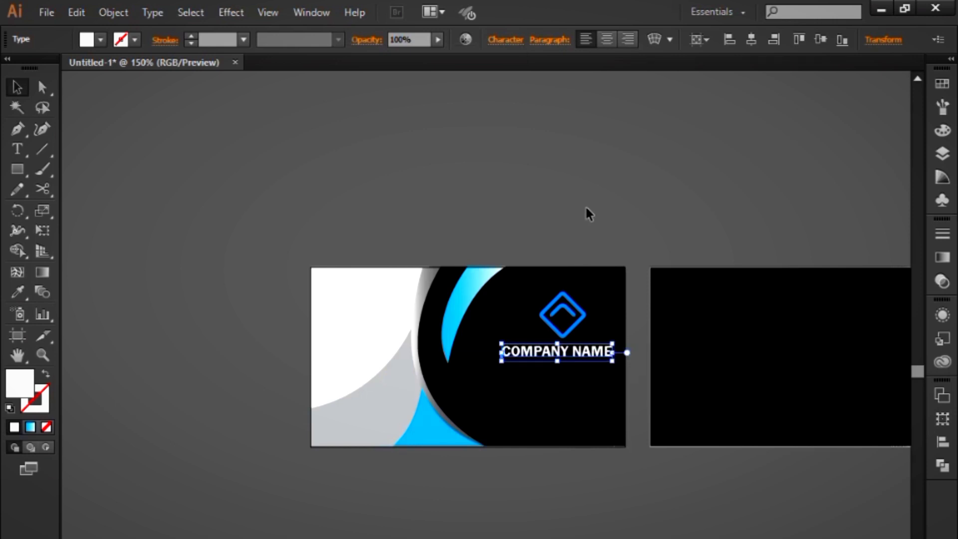
{"action": "left_click", "coordinate": [586, 212]}
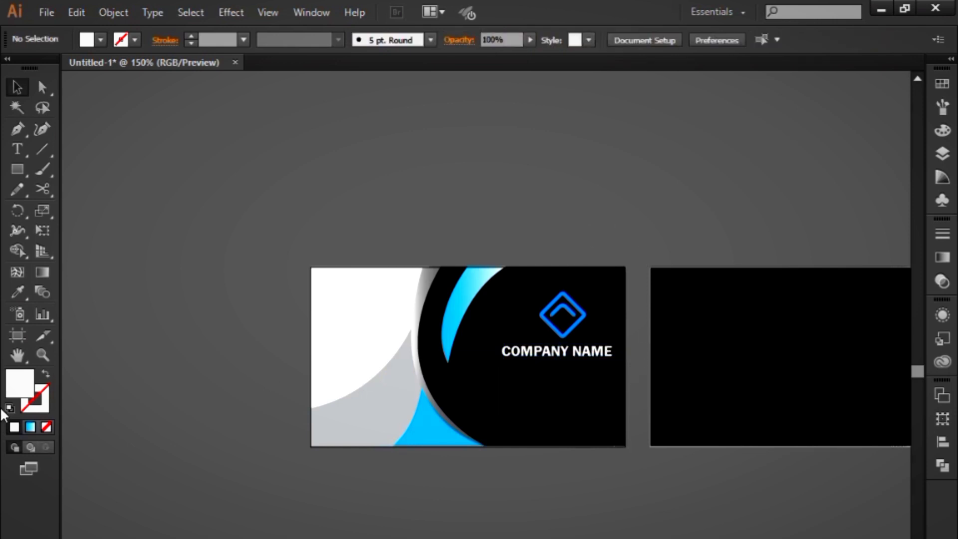
Add the text "TAGLINE HERE" on the empty canvas outside the card and set its font to Franklin Gothic Book.
{"action": "left_click", "coordinate": [17, 149]}
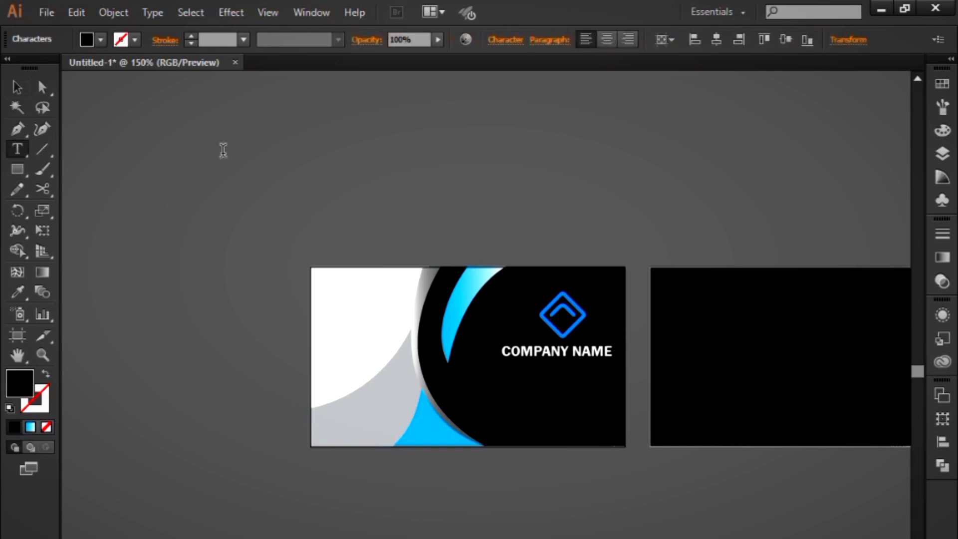
{"action": "left_click", "coordinate": [223, 150]}
{"action": "type", "text": "TAGLINE HERE"}
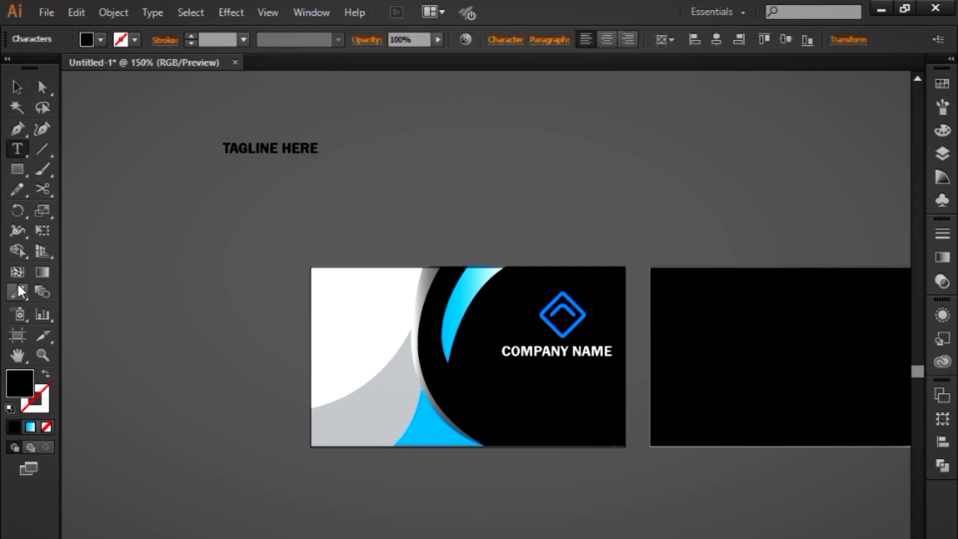
{"action": "left_click", "coordinate": [12, 88]}
{"action": "left_click", "coordinate": [496, 44]}
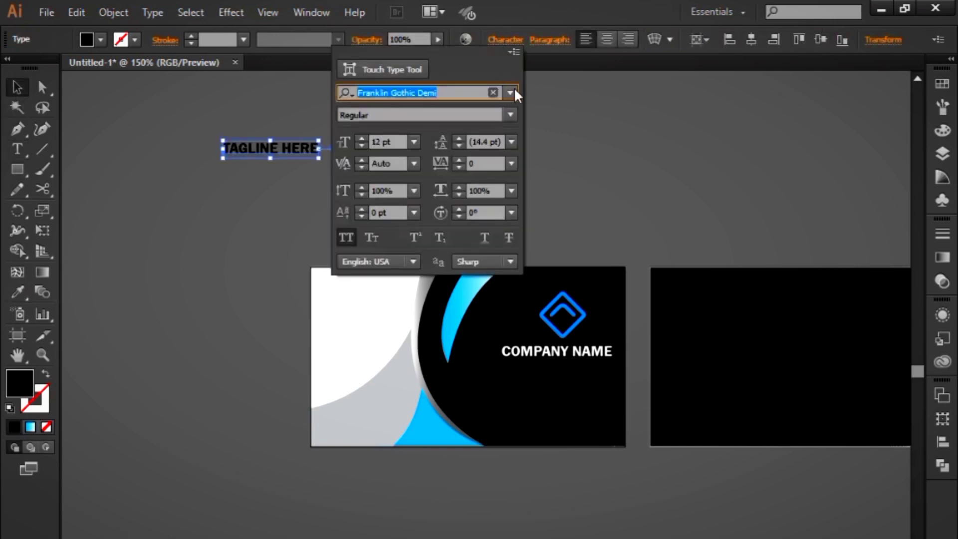
{"action": "left_click", "coordinate": [510, 93]}
{"action": "left_click", "coordinate": [579, 319]}
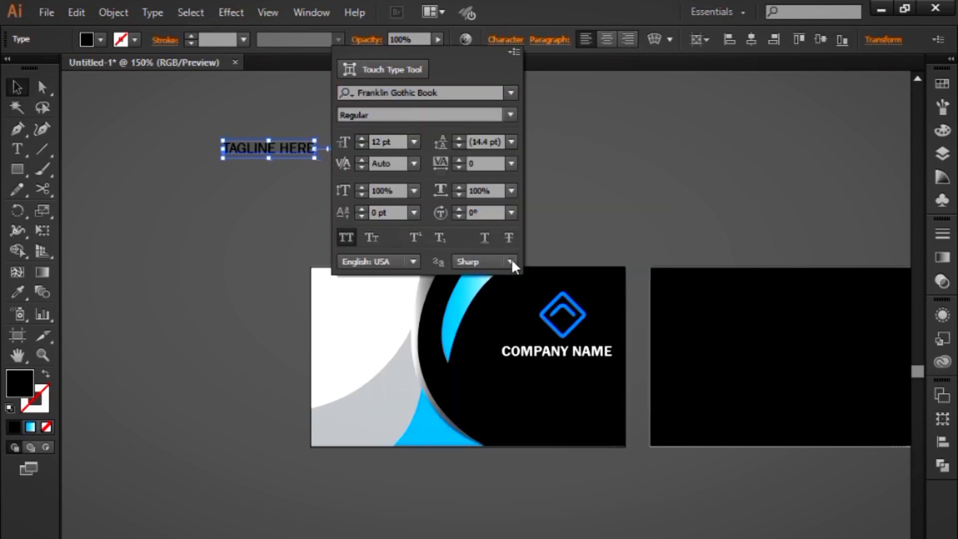
Color the tagline white with the Eyedropper from the card's white shape and move it beneath the company name.
{"action": "left_click", "coordinate": [14, 295]}
{"action": "left_click", "coordinate": [328, 315]}
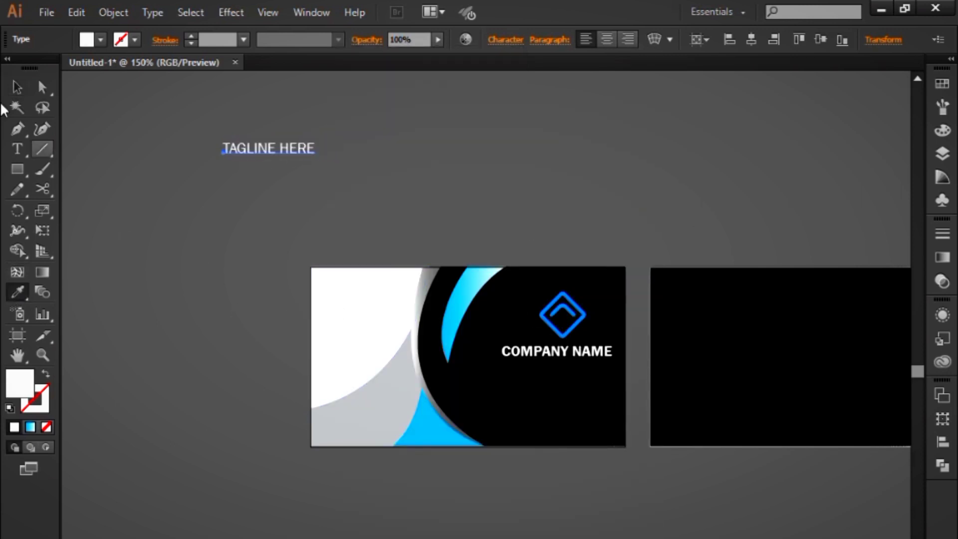
{"action": "left_click", "coordinate": [15, 87]}
{"action": "left_click_drag", "start_coordinate": [288, 156], "coordinate": [576, 376]}
{"action": "left_click", "coordinate": [634, 282]}
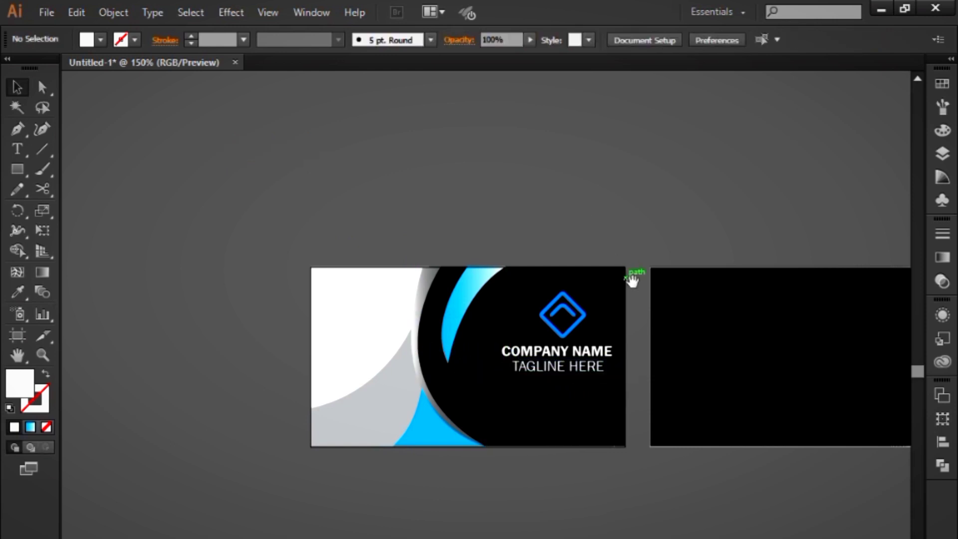
Isolate the logo group, move its inner chevron slightly down within the diamond, and leave isolation mode.
{"action": "left_click_drag", "start_coordinate": [632, 278], "coordinate": [613, 204]}
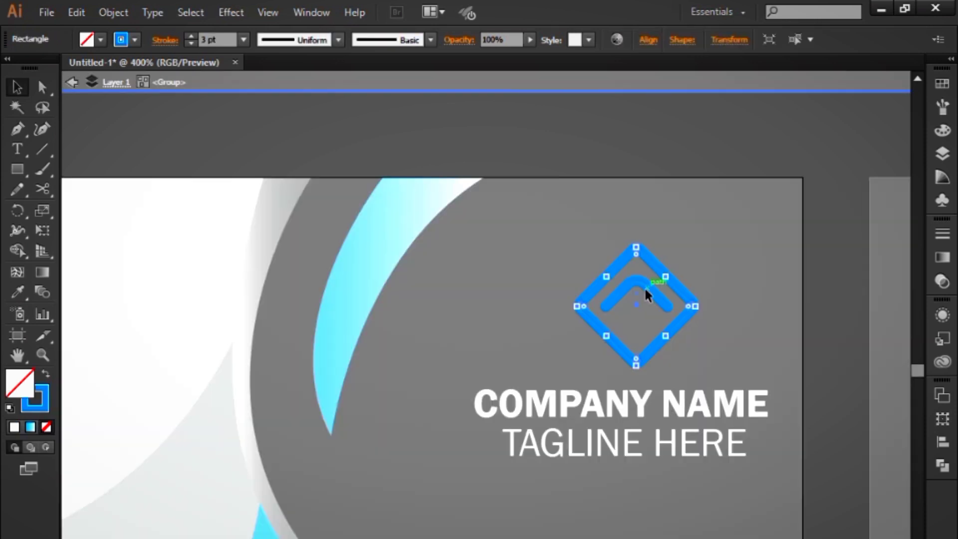
{"action": "left_click", "coordinate": [646, 288]}
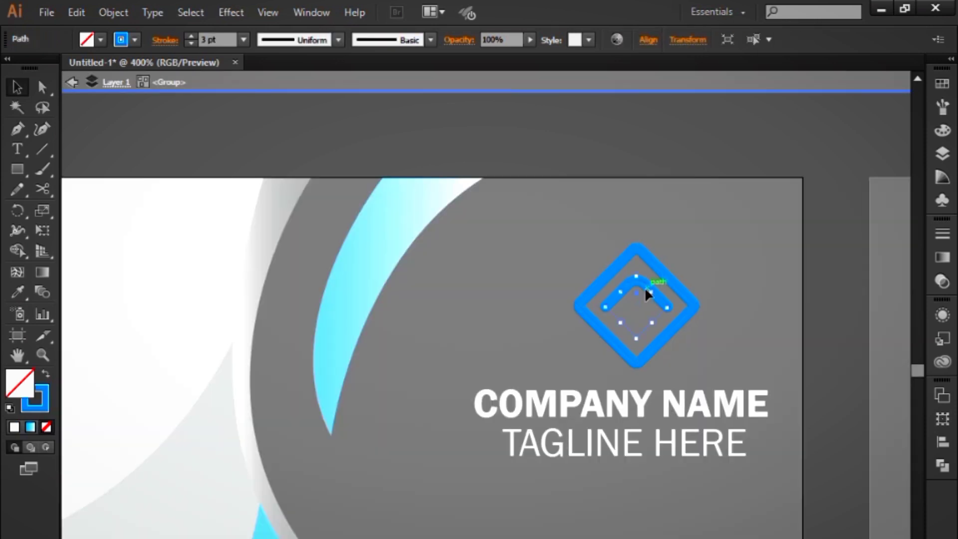
{"action": "left_click_drag", "start_coordinate": [645, 288], "coordinate": [646, 295]}
{"action": "double_click", "coordinate": [686, 208]}
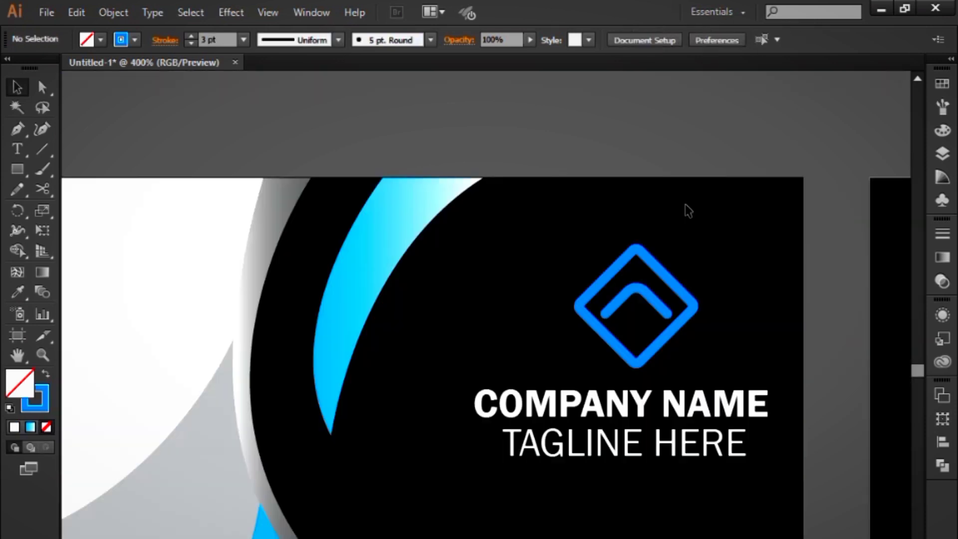
{"action": "left_click_drag", "start_coordinate": [701, 272], "coordinate": [701, 211]}
{"action": "key", "text": "ctrl+minus"}
{"action": "key", "text": "ctrl+minus"}
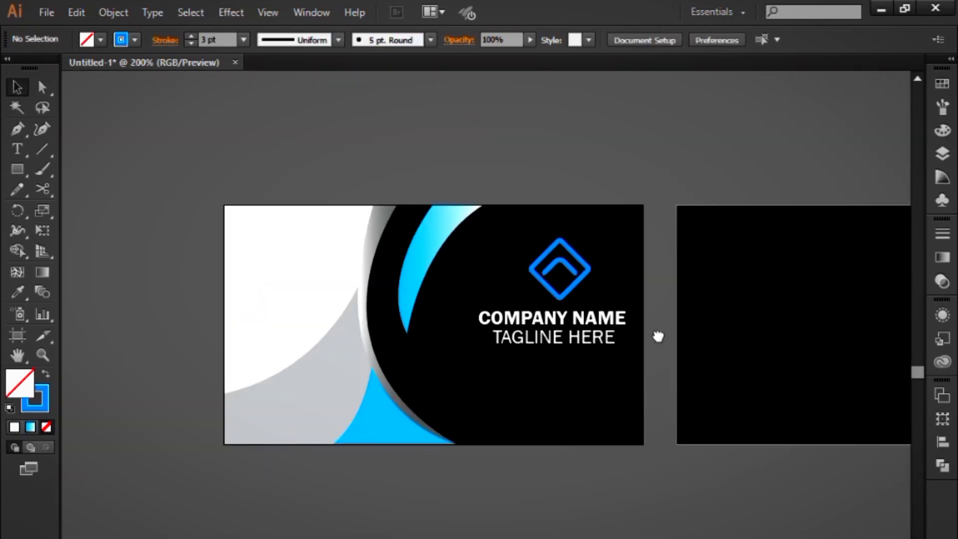
{"action": "left_click_drag", "start_coordinate": [658, 336], "coordinate": [682, 285]}
{"action": "left_click_drag", "start_coordinate": [574, 334], "coordinate": [517, 319]}
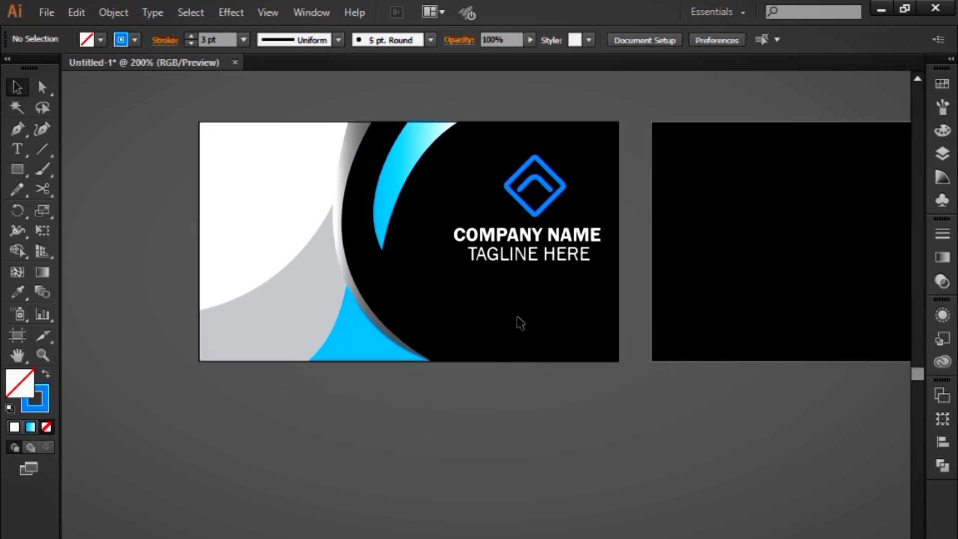
Draw a closed Pen tool shape over the front card's right part, with a leftward-bulging curved edge and straight sides along the card border.
{"action": "left_click", "coordinate": [15, 129]}
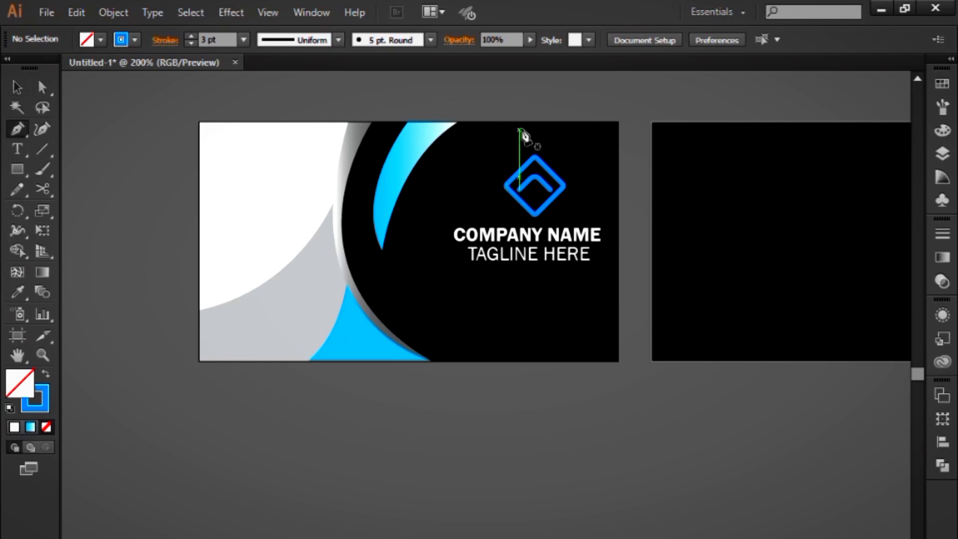
{"action": "left_click", "coordinate": [535, 122]}
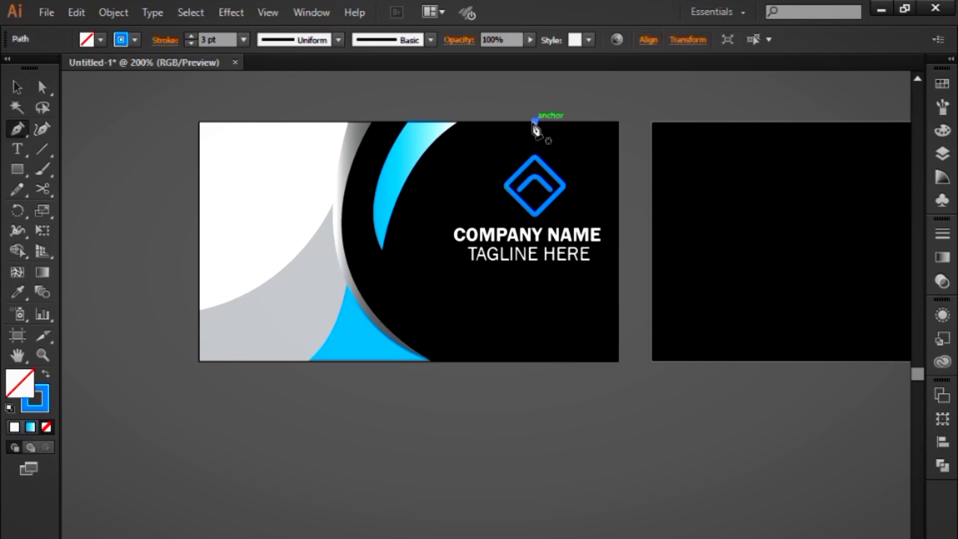
{"action": "mouse_move", "coordinate": [535, 360]}
{"action": "left_mouse_down"}
{"action": "mouse_move", "coordinate": [616, 449]}
{"action": "mouse_move", "coordinate": [631, 436]}
{"action": "mouse_move", "coordinate": [636, 467]}
{"action": "left_mouse_up"}
{"action": "left_click", "coordinate": [536, 361]}
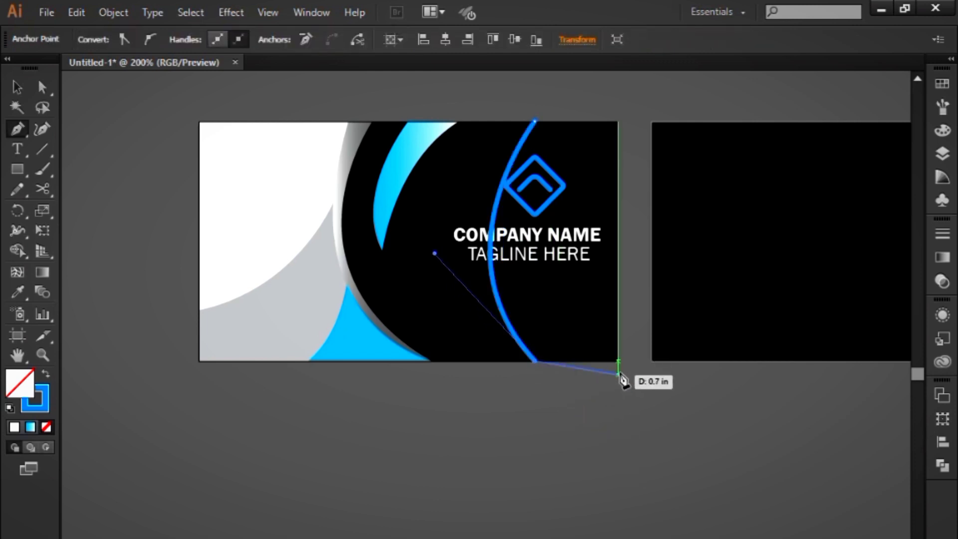
{"action": "left_click", "coordinate": [618, 360]}
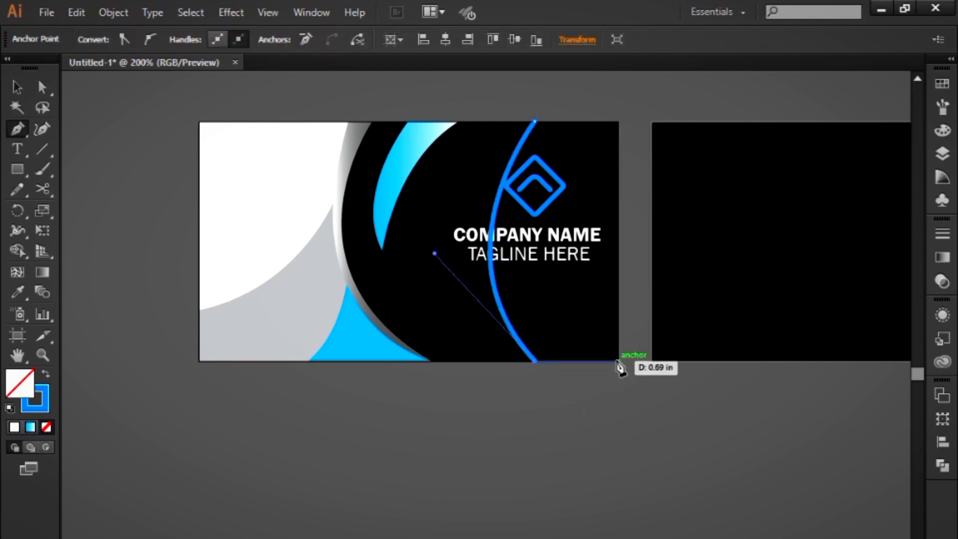
{"action": "left_click", "coordinate": [618, 121]}
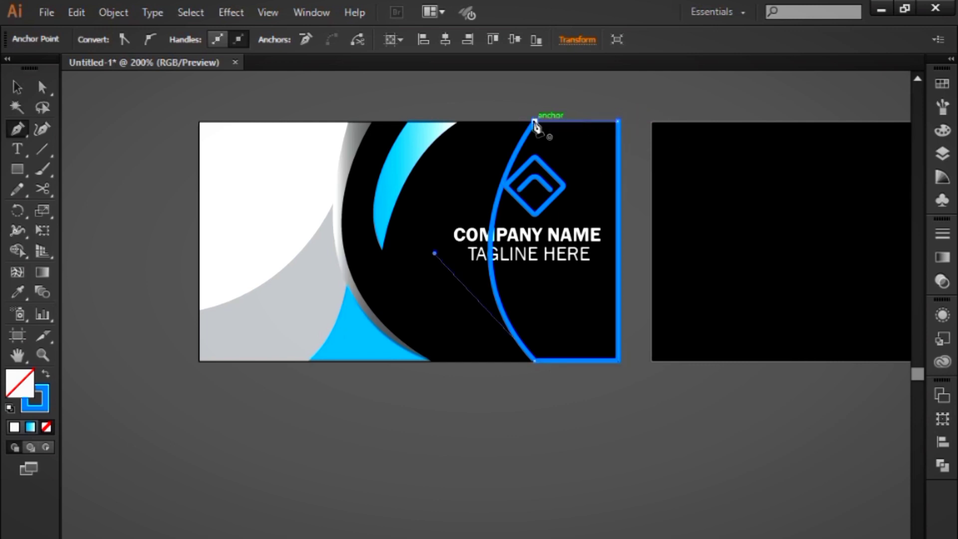
{"action": "left_click", "coordinate": [534, 120]}
Swap the curved shape's blue stroke to its fill and replace it with the preset White, Black linear gradient.
{"action": "left_click", "coordinate": [45, 378]}
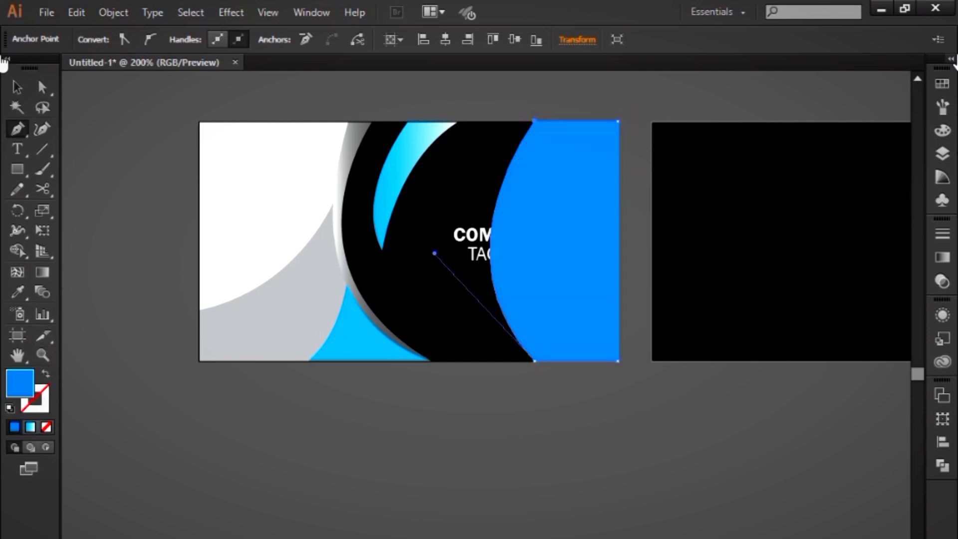
{"action": "left_click", "coordinate": [942, 83]}
{"action": "left_click", "coordinate": [758, 118]}
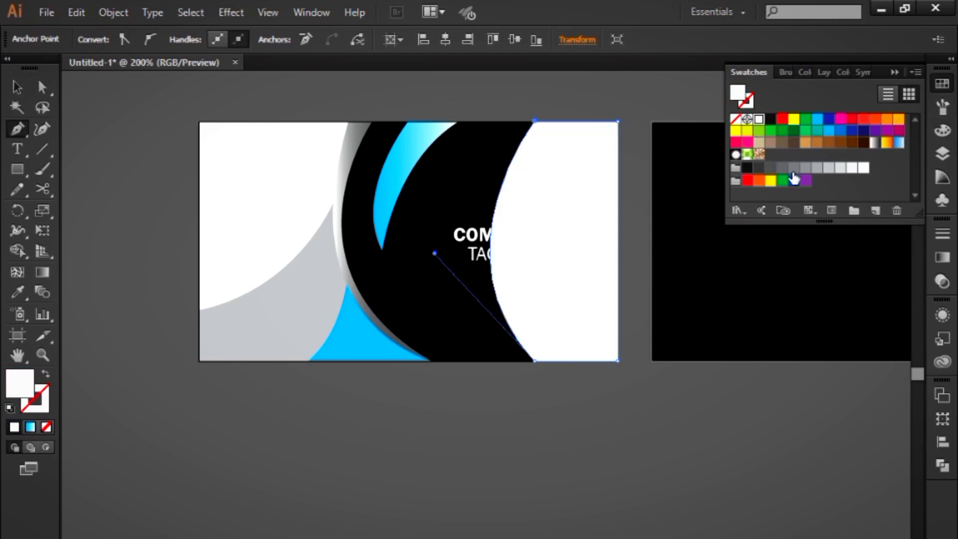
{"action": "left_click", "coordinate": [941, 255]}
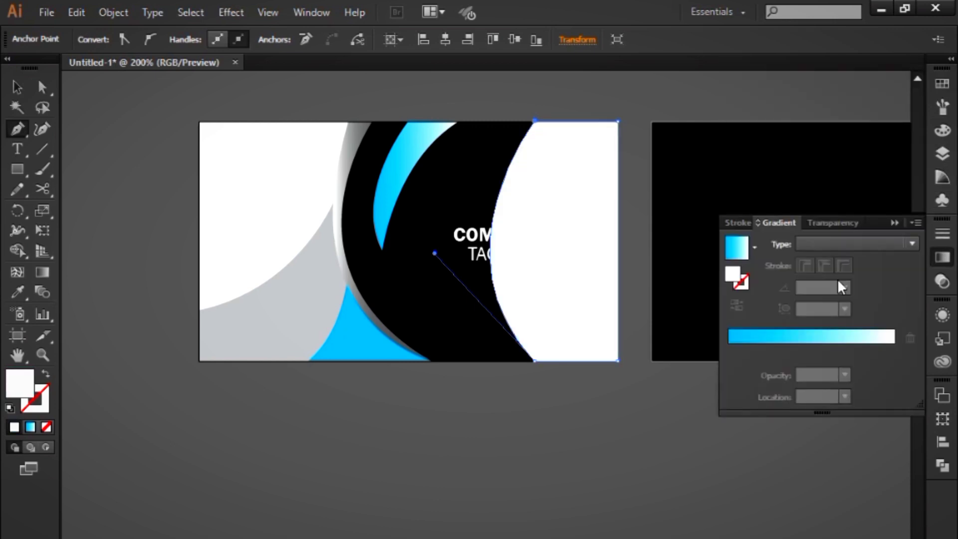
{"action": "left_click", "coordinate": [753, 331]}
{"action": "left_click", "coordinate": [734, 309]}
{"action": "left_click", "coordinate": [754, 246]}
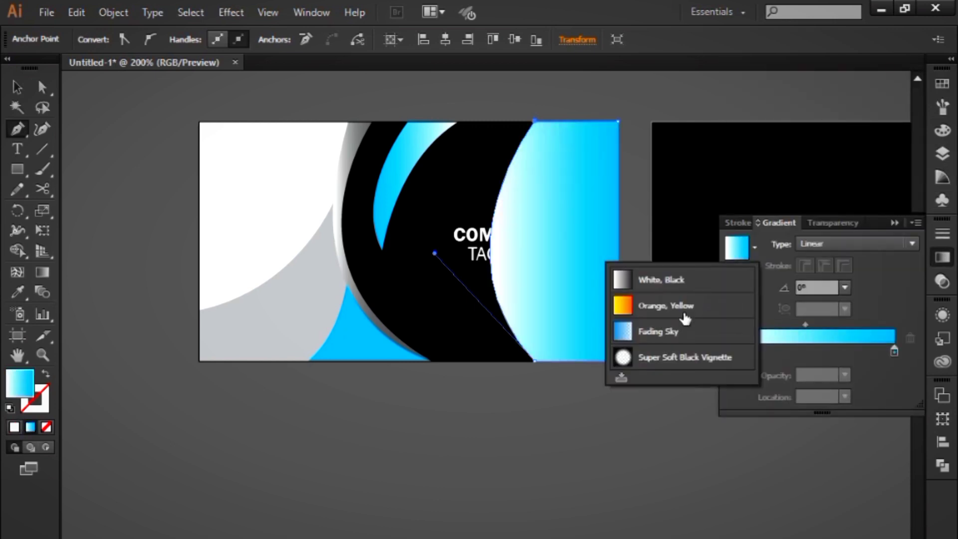
{"action": "left_click", "coordinate": [668, 282]}
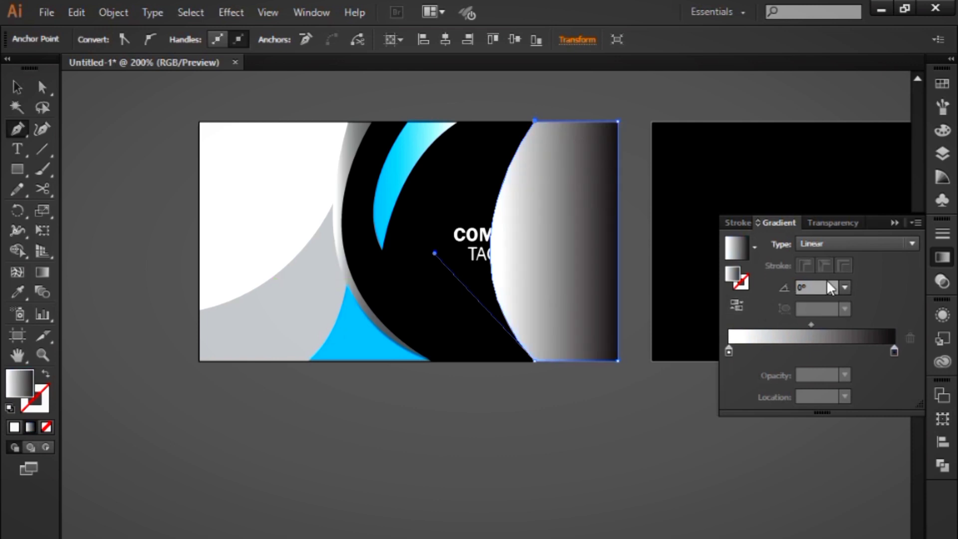
Reverse the curved shape's gradient to run from black to white and shift its midpoint slightly toward the white end.
{"action": "left_click", "coordinate": [733, 306]}
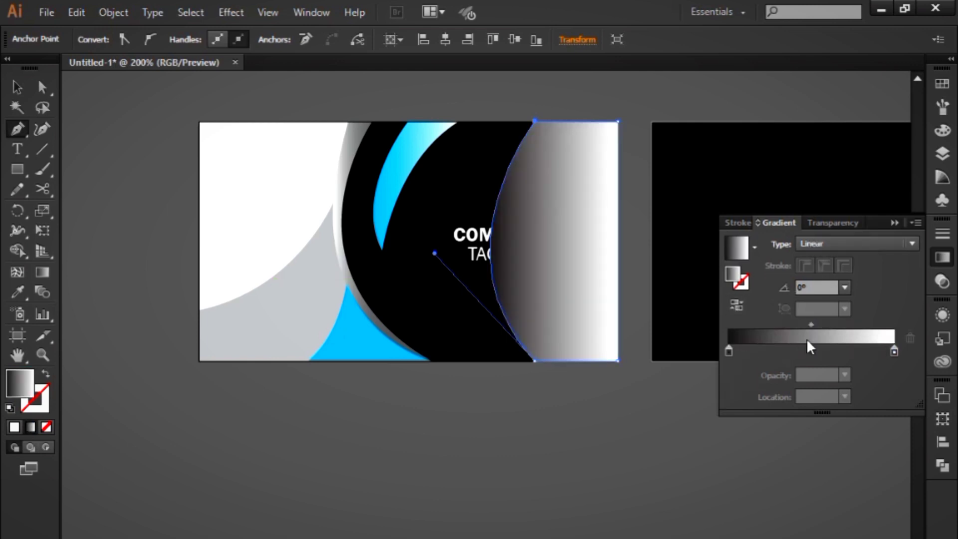
{"action": "left_click_drag", "start_coordinate": [809, 324], "coordinate": [830, 324]}
{"action": "left_click", "coordinate": [893, 222]}
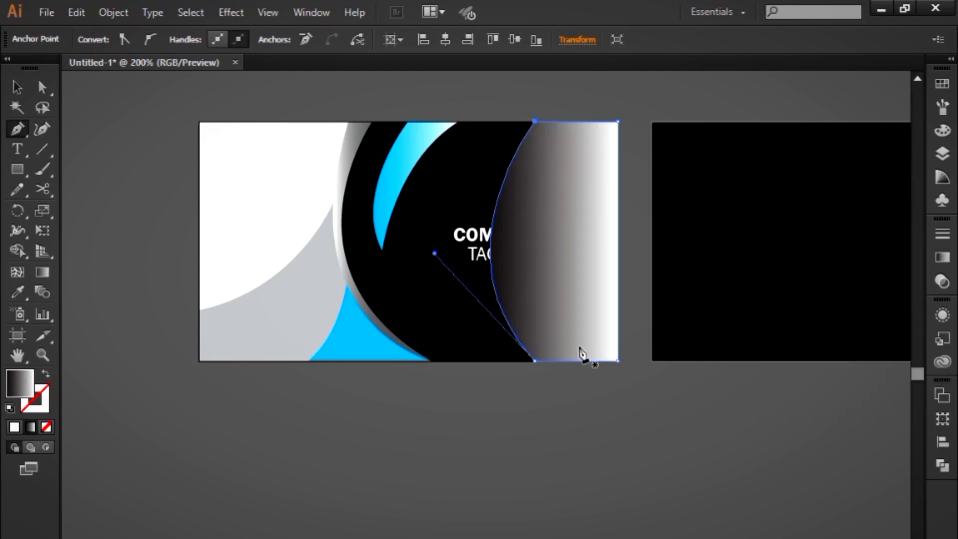
Redirect the curved shape's gradient vertically with the Gradient tool, with white at the top and black at the bottom.
{"action": "left_click", "coordinate": [42, 272]}
{"action": "mouse_move", "coordinate": [562, 116]}
{"action": "left_mouse_down"}
{"action": "mouse_move", "coordinate": [563, 372]}
{"action": "mouse_move", "coordinate": [588, 100]}
{"action": "left_mouse_up"}
{"action": "left_click", "coordinate": [15, 89]}
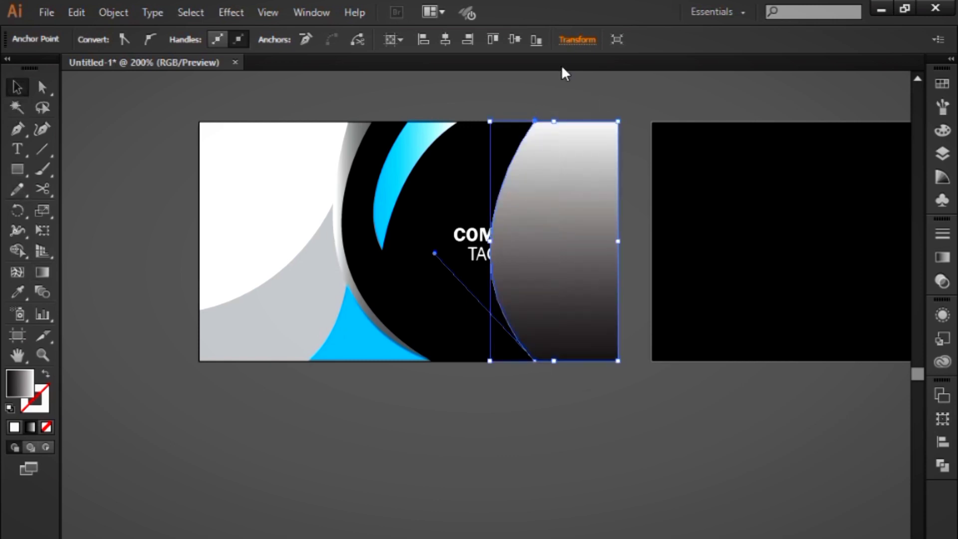
{"action": "left_click", "coordinate": [558, 114]}
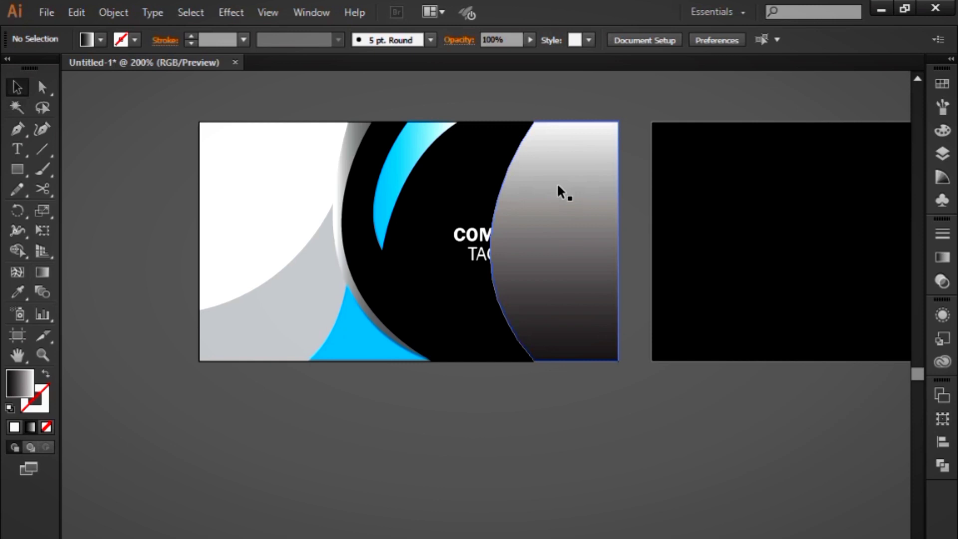
{"action": "left_click", "coordinate": [558, 185]}
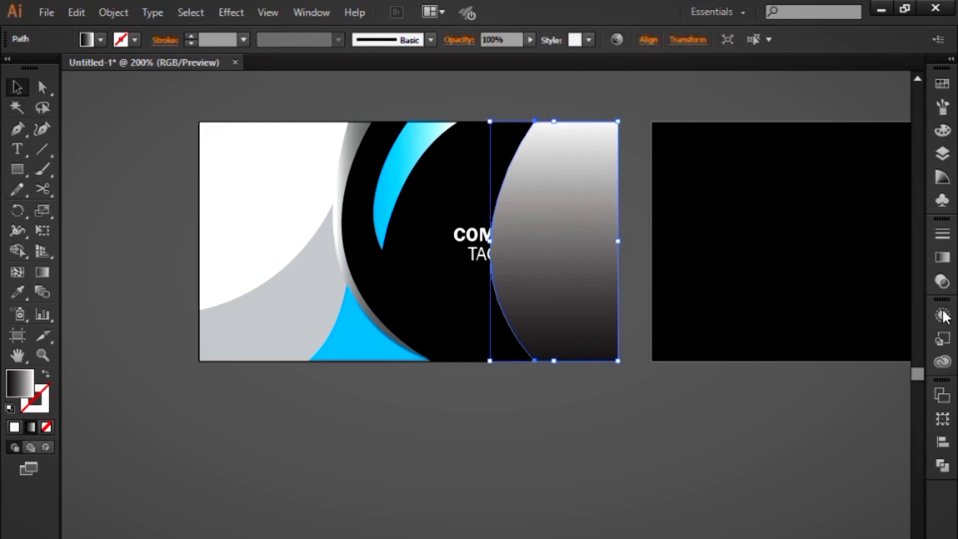
Set the opacity of both the white and the black gradient stops of the curved shape to 10%.
{"action": "left_click", "coordinate": [944, 264]}
{"action": "double_click", "coordinate": [894, 351]}
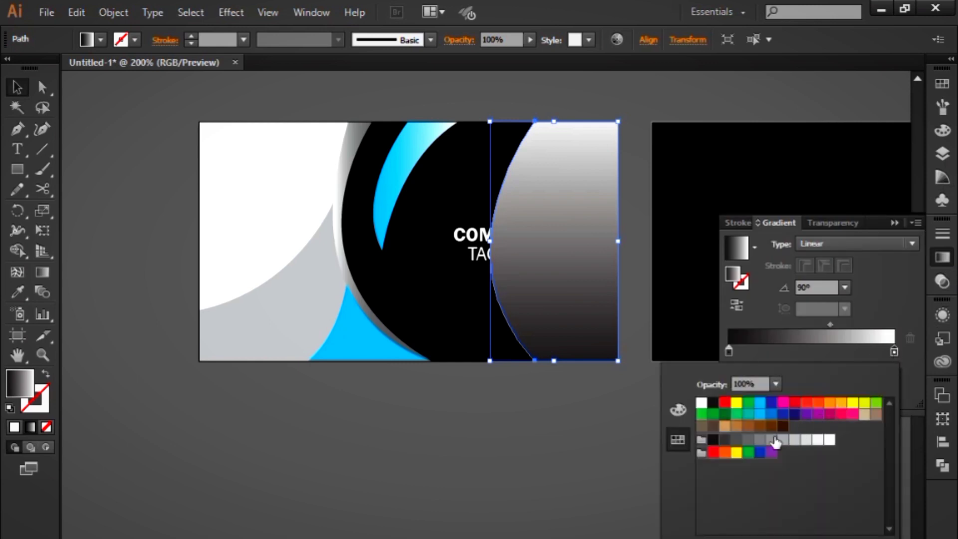
{"action": "left_click", "coordinate": [776, 384]}
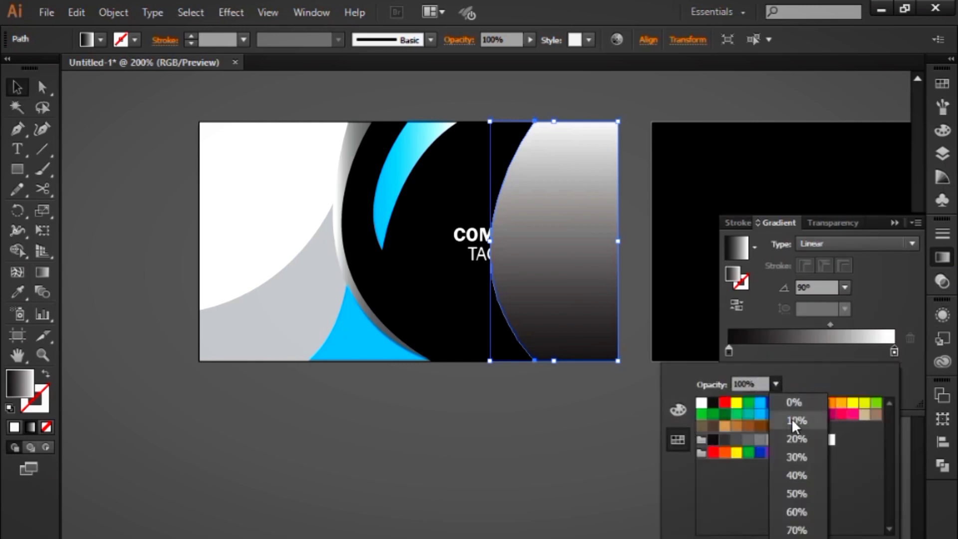
{"action": "left_click", "coordinate": [792, 419]}
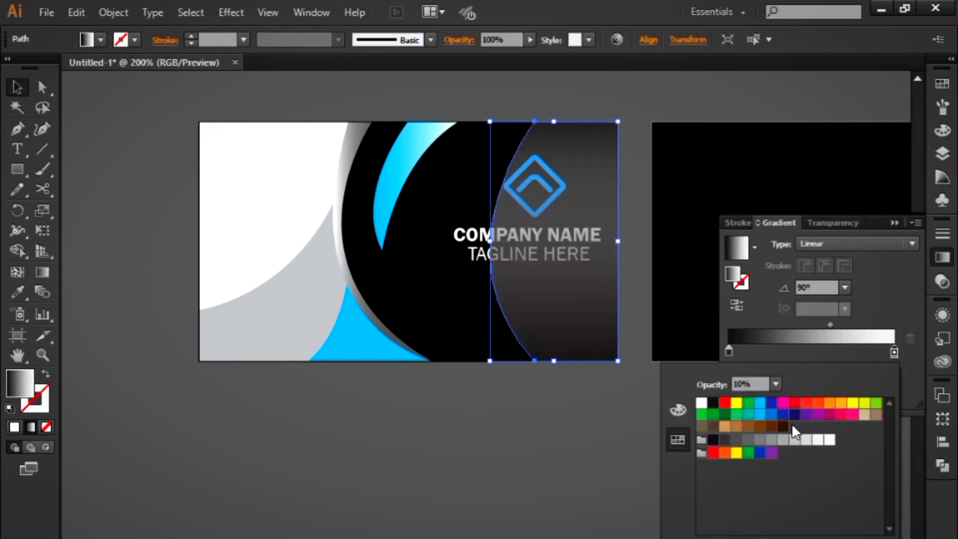
{"action": "double_click", "coordinate": [729, 352]}
{"action": "left_click", "coordinate": [775, 384]}
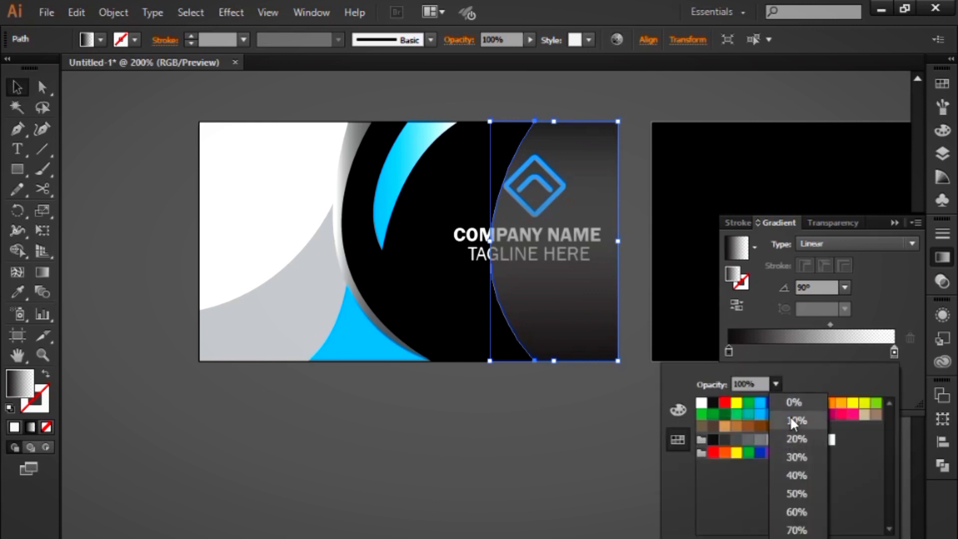
{"action": "left_click", "coordinate": [791, 419]}
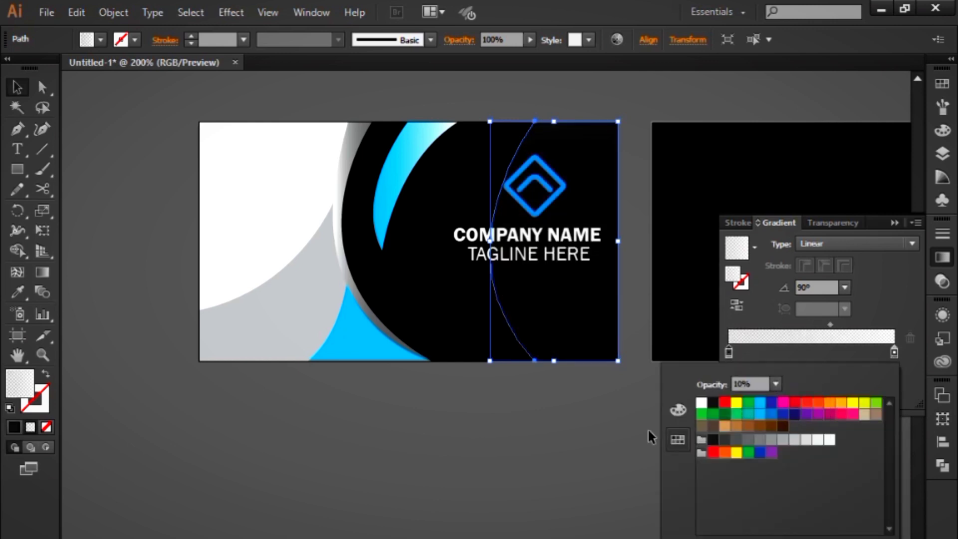
Try 30% opacity on the curved shape's white gradient stop, settle on 20%, and deselect the shape.
{"action": "double_click", "coordinate": [894, 351]}
{"action": "left_click", "coordinate": [776, 384]}
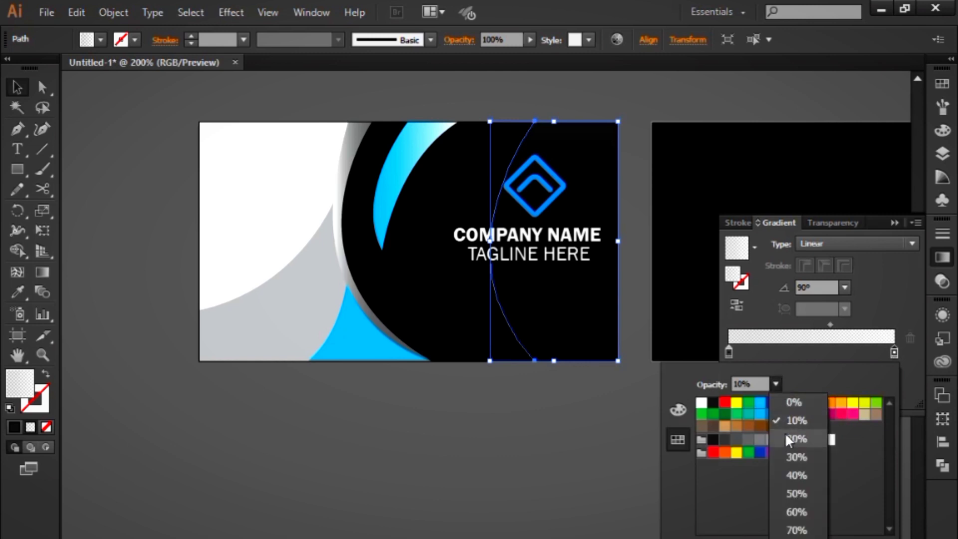
{"action": "left_click", "coordinate": [793, 456]}
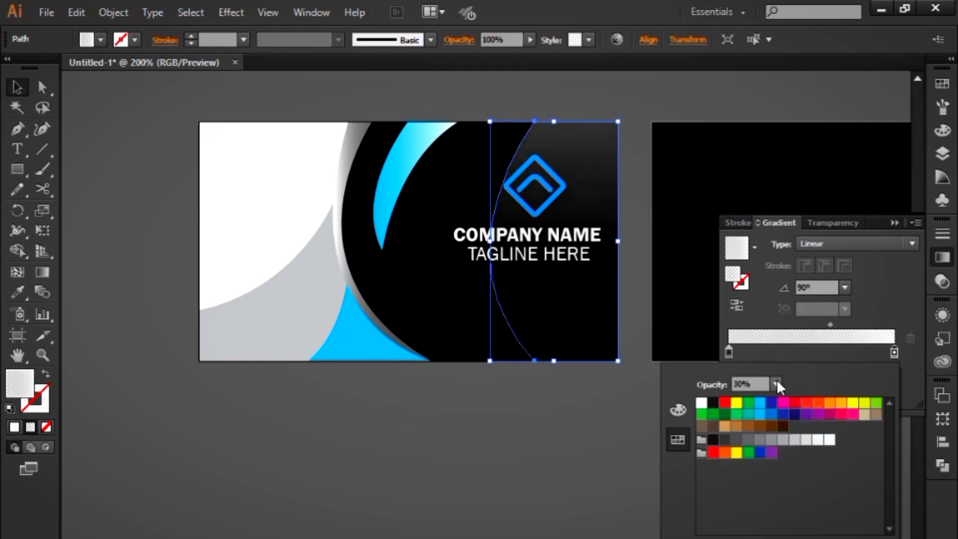
{"action": "left_click", "coordinate": [776, 384]}
{"action": "left_click", "coordinate": [792, 432]}
{"action": "left_click", "coordinate": [507, 403]}
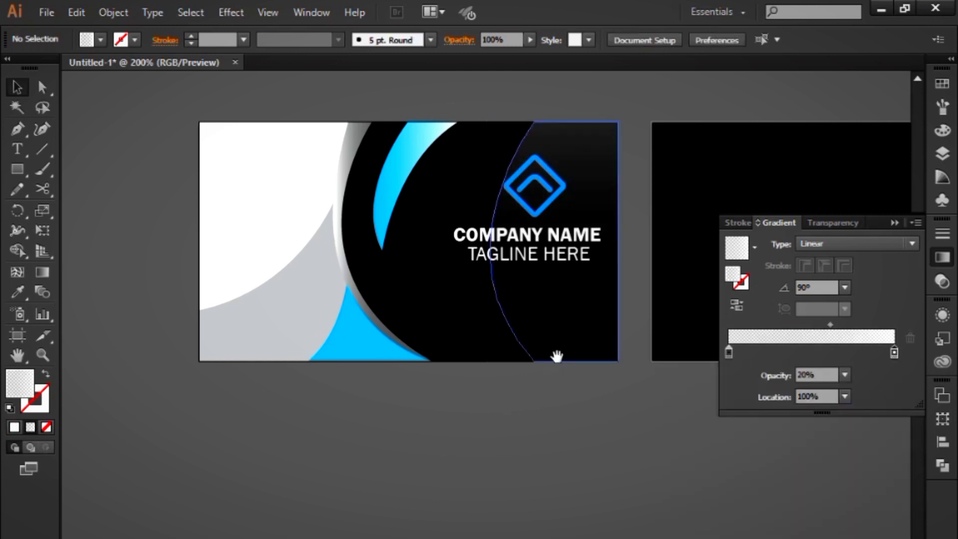
{"action": "left_click_drag", "start_coordinate": [557, 356], "coordinate": [616, 399]}
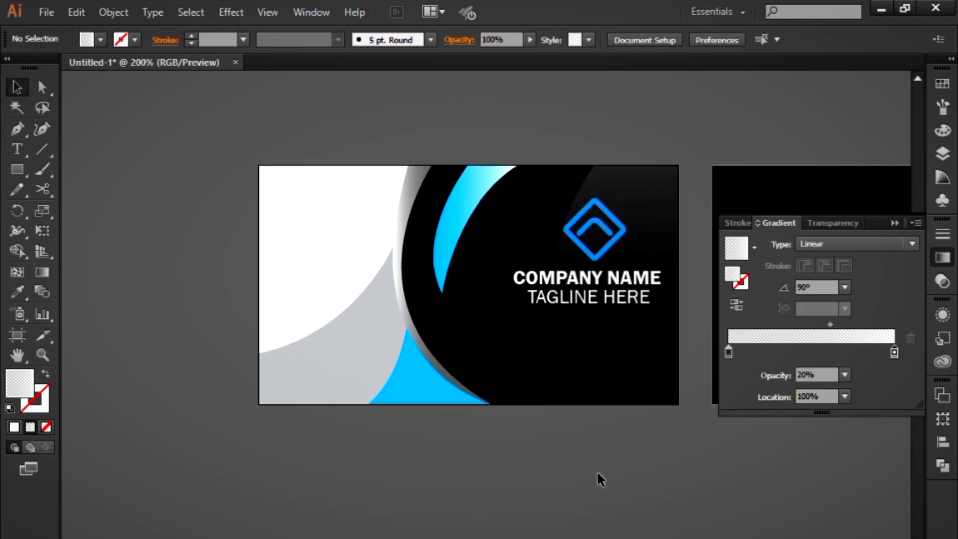
Widen the translucent curved shape slightly to the left across the company name and deselect it.
{"action": "left_click", "coordinate": [598, 369]}
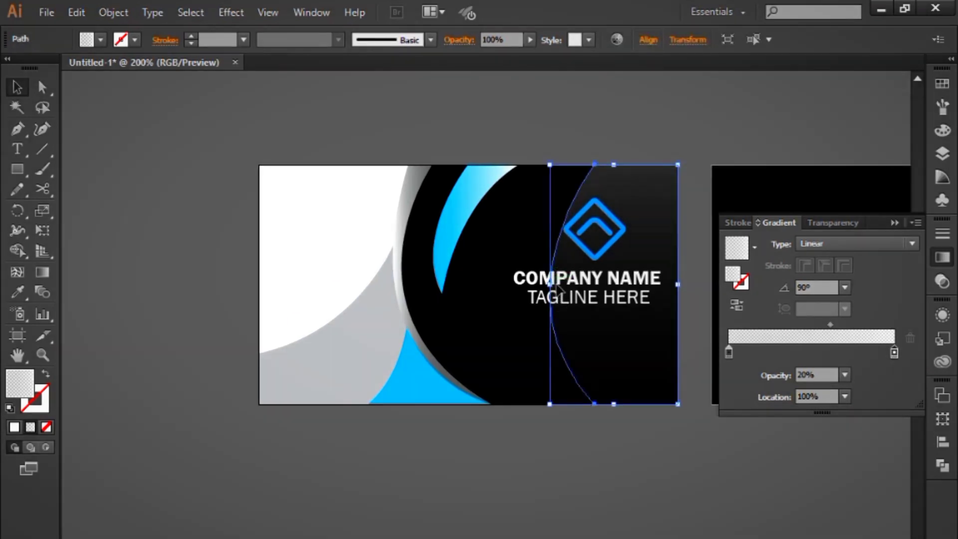
{"action": "left_click_drag", "start_coordinate": [556, 284], "coordinate": [535, 285]}
{"action": "key", "text": "ctrl+z"}
{"action": "left_click", "coordinate": [557, 465]}
{"action": "scroll", "coordinate": [611, 394], "scroll_direction": "left", "scroll_amount": 3}
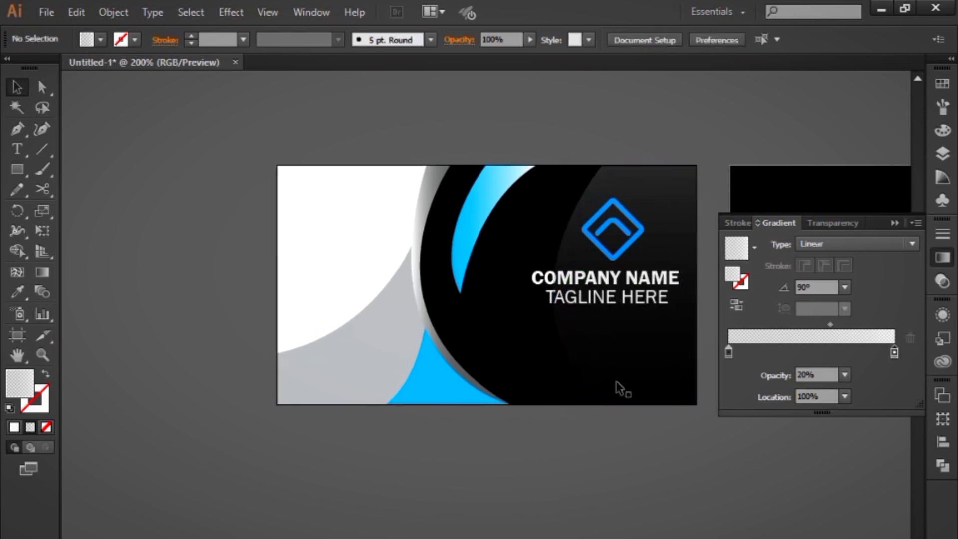
{"action": "left_click", "coordinate": [894, 223]}
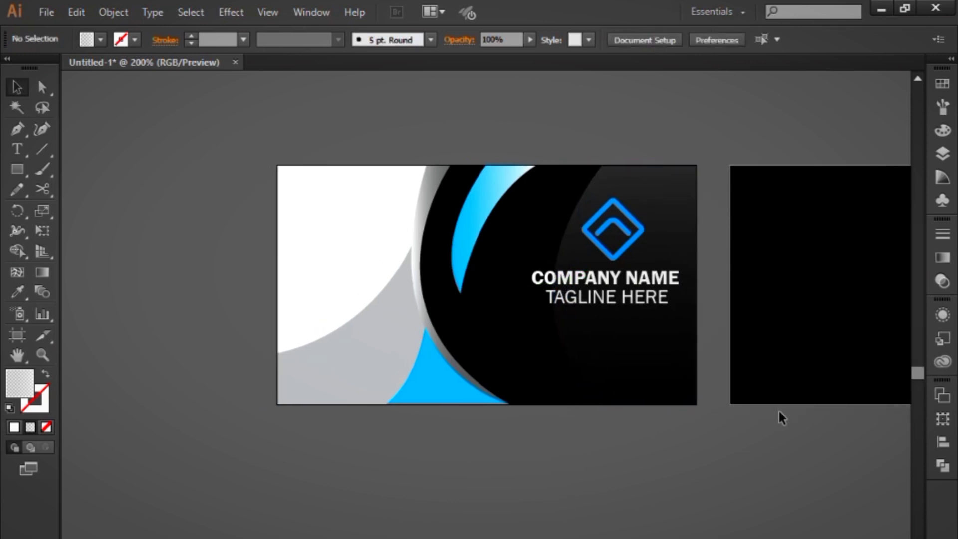
Bring the logo, company name and tagline in front of the translucent curved shape, moving the shape aside and back to its place.
{"action": "left_click", "coordinate": [657, 238]}
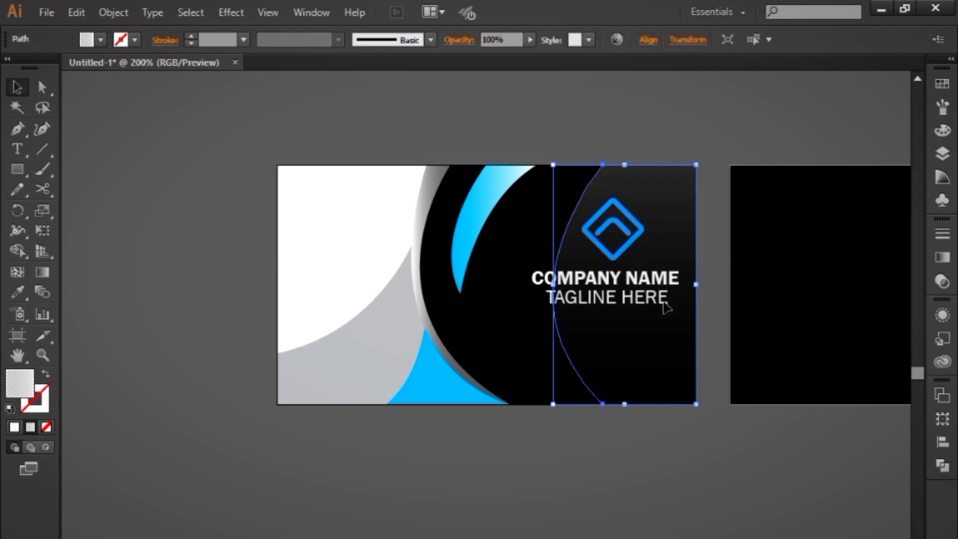
{"action": "left_click_drag", "start_coordinate": [669, 322], "coordinate": [781, 322]}
{"action": "left_click_drag", "start_coordinate": [536, 199], "coordinate": [624, 299]}
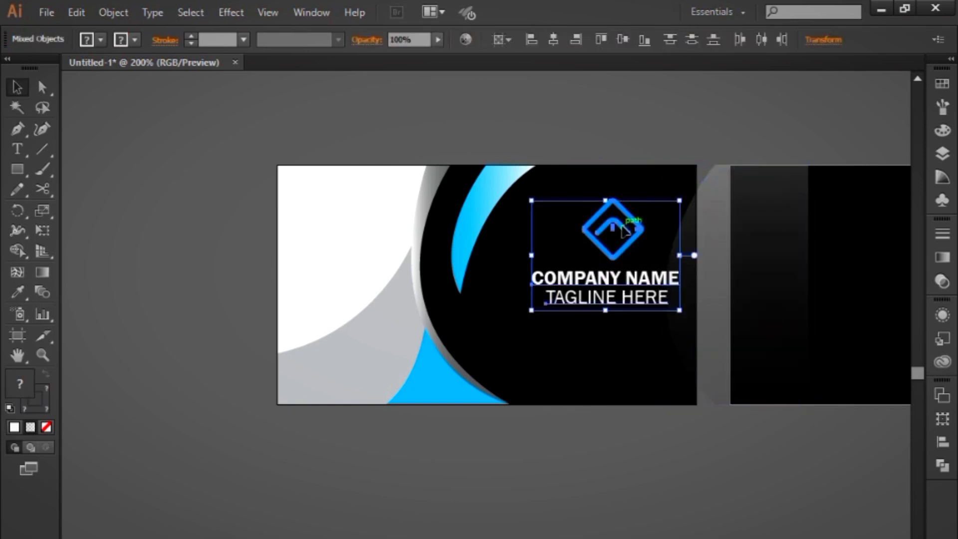
{"action": "right_click", "coordinate": [621, 224]}
{"action": "mouse_move", "coordinate": [657, 364]}
{"action": "left_click", "coordinate": [613, 364]}
{"action": "left_click_drag", "start_coordinate": [783, 327], "coordinate": [676, 324]}
{"action": "left_click", "coordinate": [677, 496]}
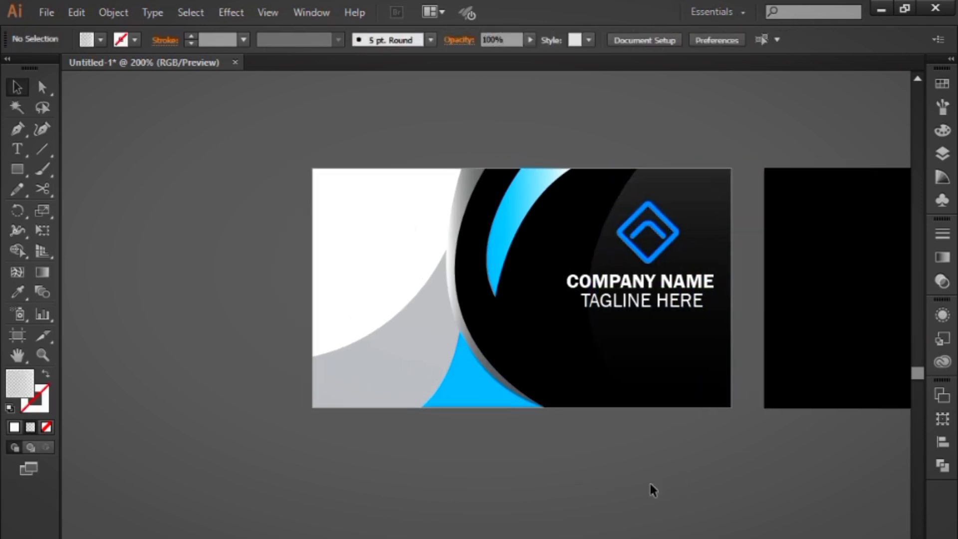
Redraw the translucent curved shape's gradient vertically with the Gradient tool, lighter at the top and fading out toward the bottom.
{"action": "scroll", "coordinate": [669, 429], "scroll_direction": "down", "scroll_amount": 2}
{"action": "left_click", "coordinate": [670, 328]}
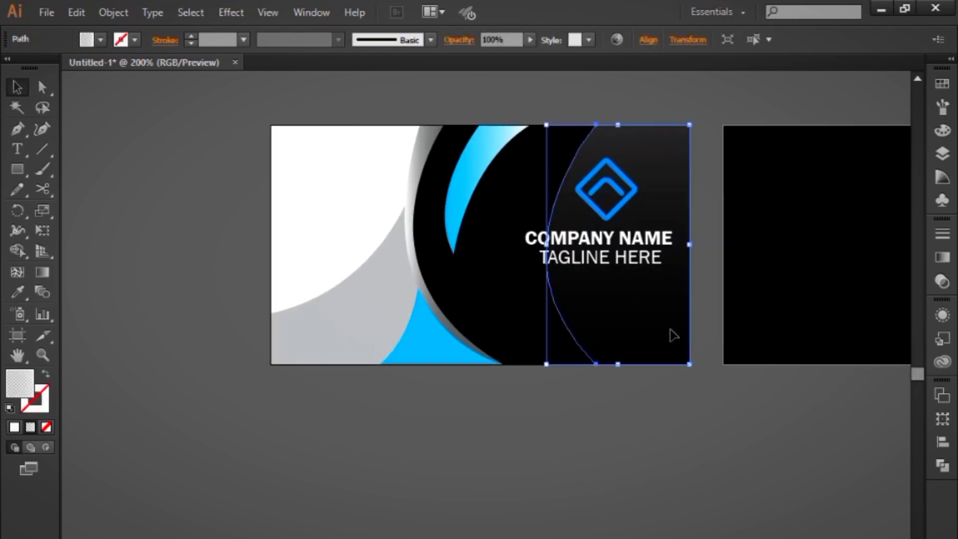
{"action": "left_click", "coordinate": [42, 272]}
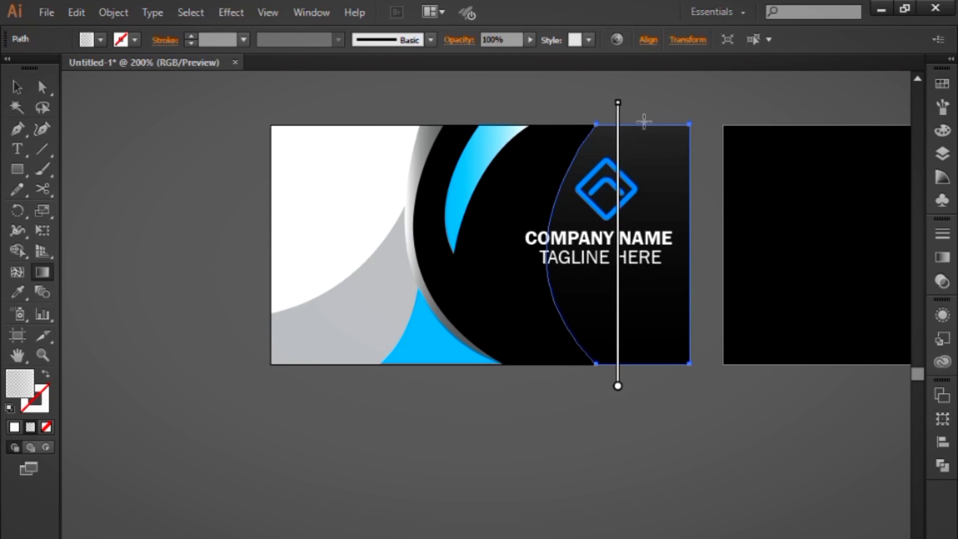
{"action": "mouse_move", "coordinate": [644, 122]}
{"action": "left_mouse_down"}
{"action": "mouse_move", "coordinate": [652, 268]}
{"action": "mouse_move", "coordinate": [644, 349]}
{"action": "mouse_move", "coordinate": [654, 368]}
{"action": "mouse_move", "coordinate": [643, 342]}
{"action": "left_mouse_up"}
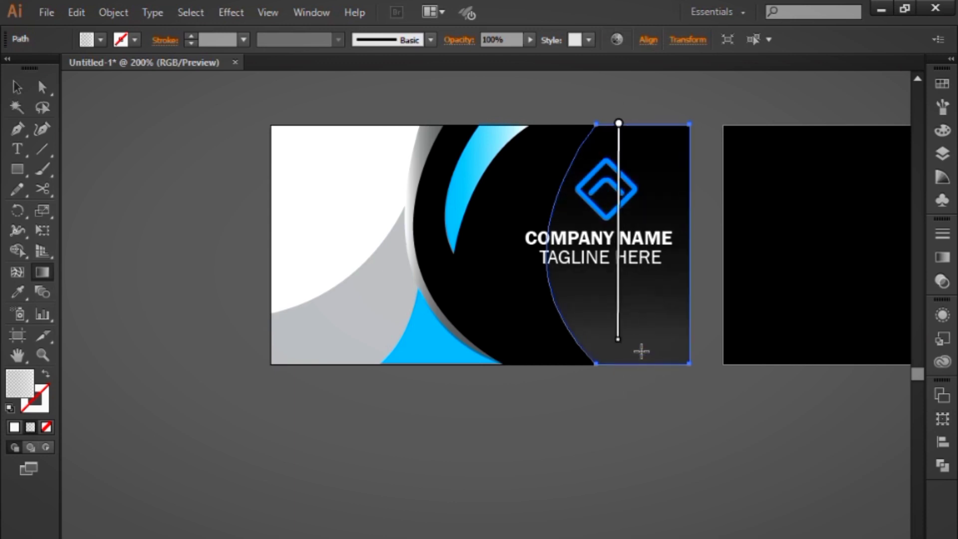
{"action": "left_click_drag", "start_coordinate": [619, 123], "coordinate": [645, 129]}
{"action": "left_click", "coordinate": [17, 87]}
{"action": "left_click", "coordinate": [162, 110]}
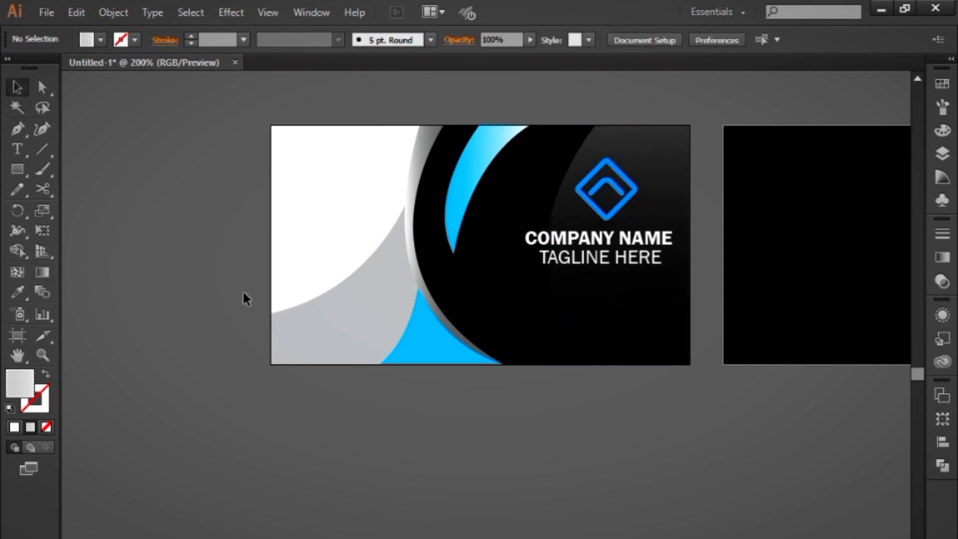
Redraw the cyan curved stripe's gradient with the Gradient tool, running from cyan at the lower tip to white at the top.
{"action": "left_click", "coordinate": [517, 134]}
{"action": "left_click", "coordinate": [43, 275]}
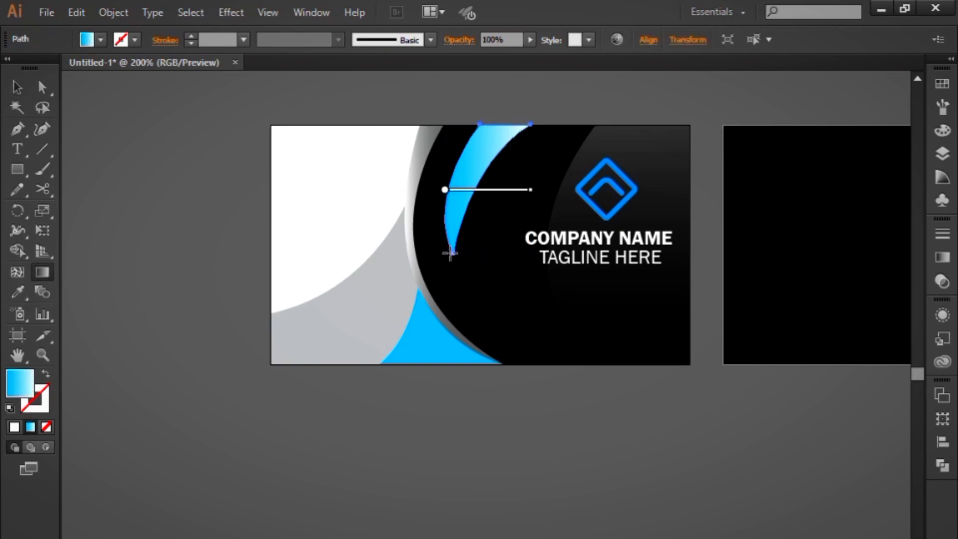
{"action": "mouse_move", "coordinate": [462, 252]}
{"action": "left_mouse_down"}
{"action": "mouse_move", "coordinate": [487, 118]}
{"action": "mouse_move", "coordinate": [502, 108]}
{"action": "mouse_move", "coordinate": [469, 209]}
{"action": "left_mouse_up"}
{"action": "key", "text": "ctrl+z"}
{"action": "left_click", "coordinate": [17, 88]}
{"action": "left_click", "coordinate": [85, 104]}
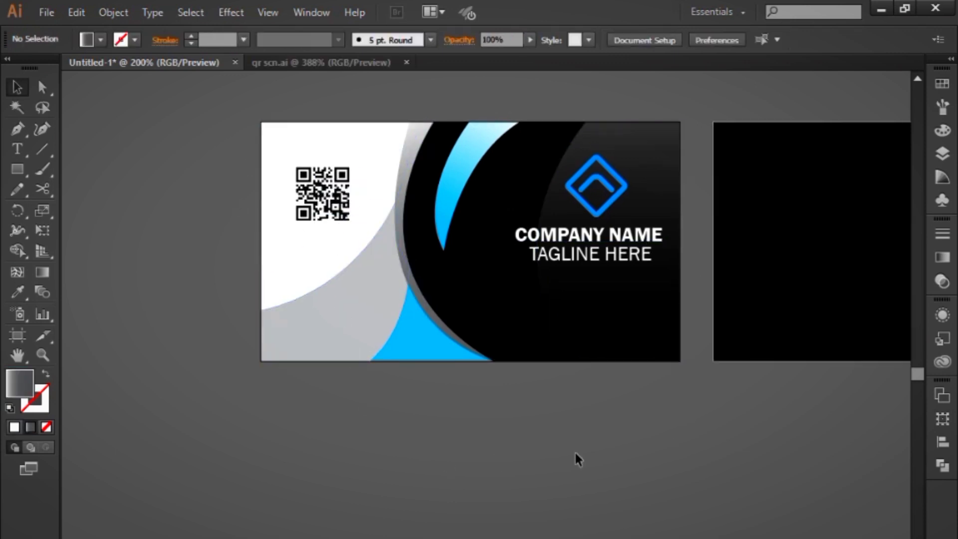
Copy the first card's white, gray, blue and cyan curved shapes, without the QR code, onto the second card.
{"action": "left_click_drag", "start_coordinate": [635, 443], "coordinate": [530, 430]}
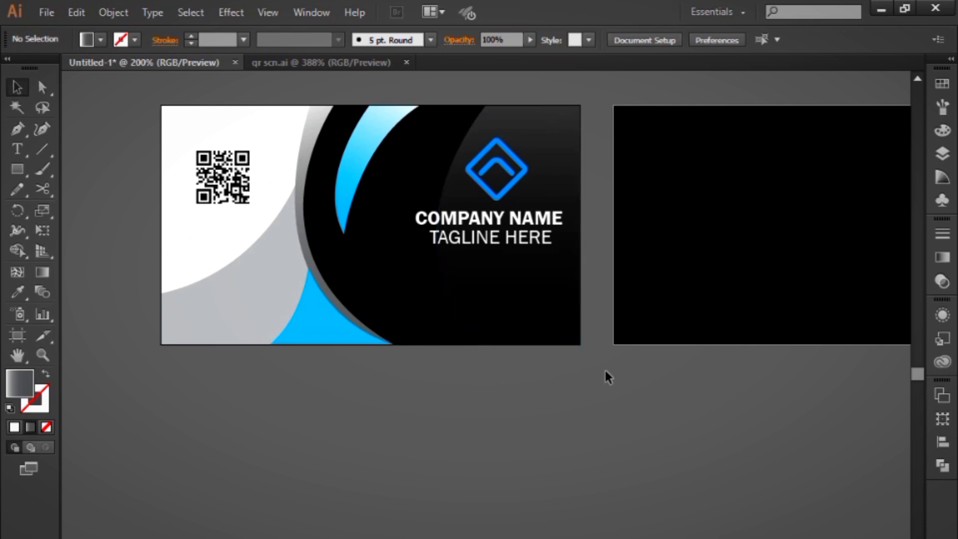
{"action": "left_click_drag", "start_coordinate": [656, 420], "coordinate": [636, 413]}
{"action": "left_click_drag", "start_coordinate": [581, 402], "coordinate": [703, 440]}
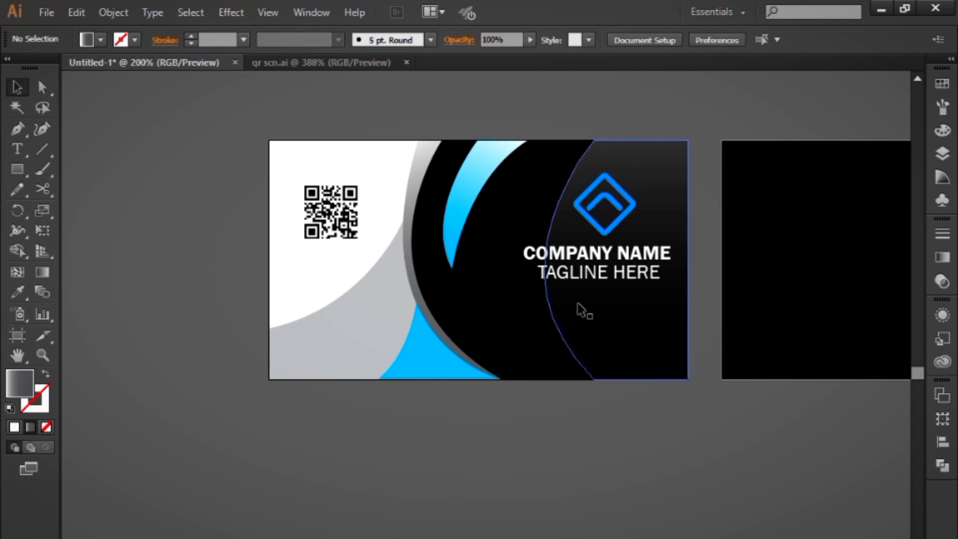
{"action": "left_click", "coordinate": [487, 197]}
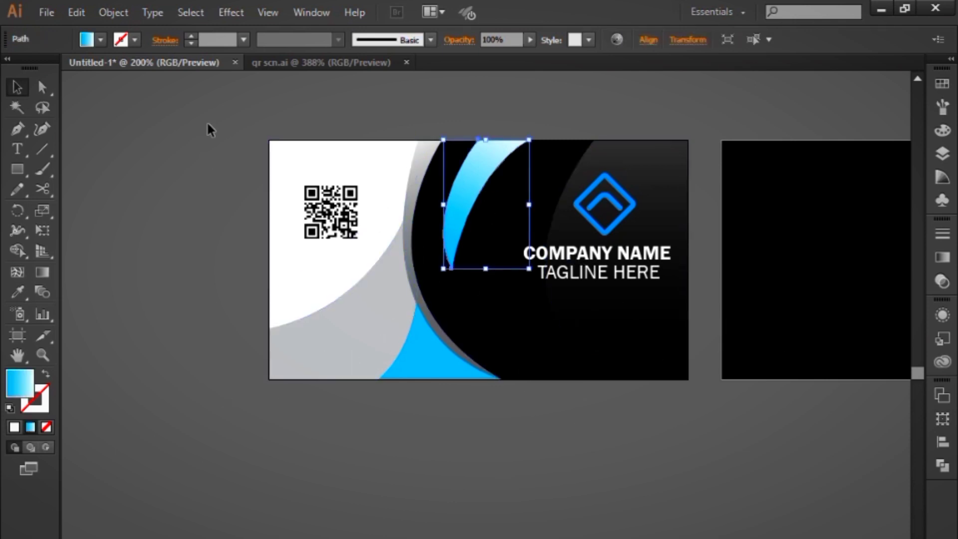
{"action": "left_click_drag", "start_coordinate": [208, 106], "coordinate": [478, 398]}
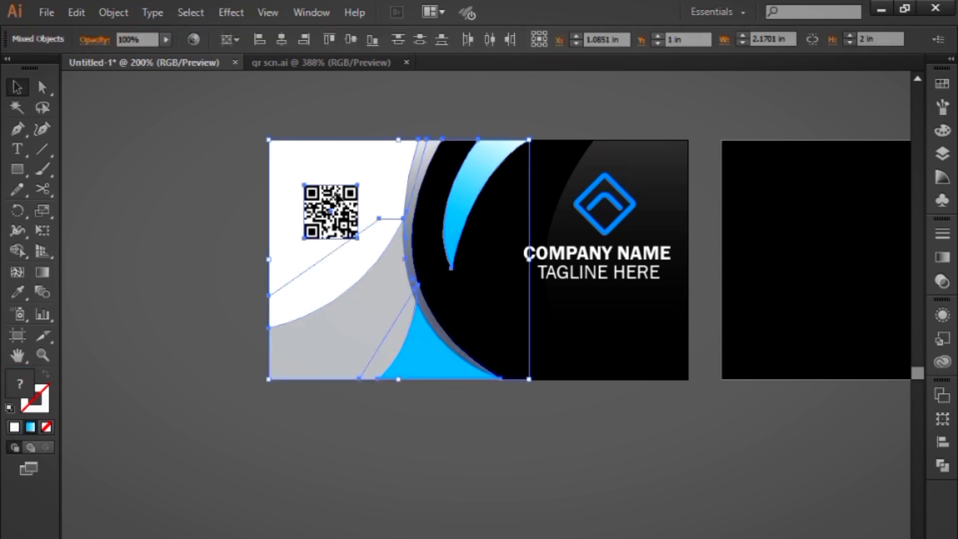
{"action": "left_click", "coordinate": [337, 299]}
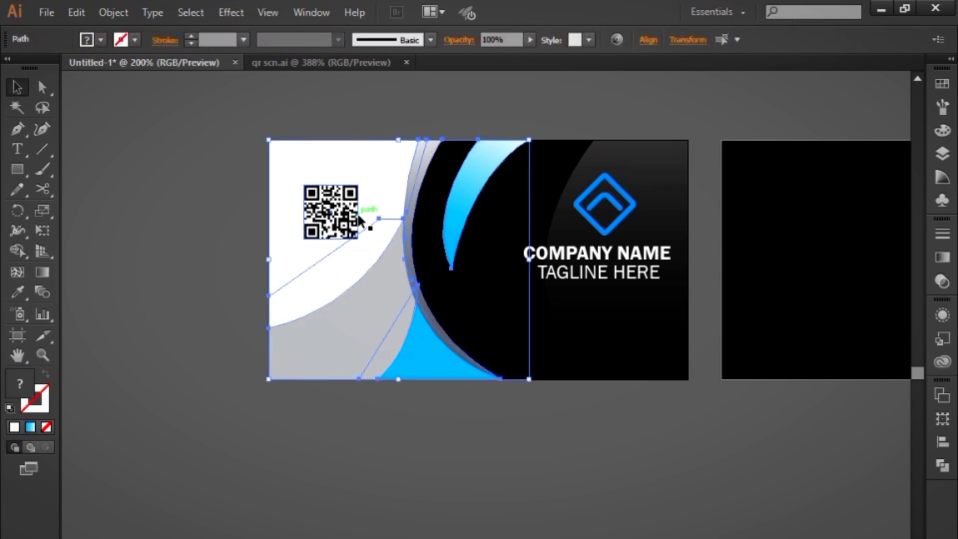
{"action": "left_click_drag", "start_coordinate": [427, 249], "coordinate": [217, 266]}
{"action": "left_click_drag", "start_coordinate": [262, 210], "coordinate": [718, 209]}
{"action": "left_click", "coordinate": [568, 462]}
{"action": "left_click_drag", "start_coordinate": [568, 461], "coordinate": [506, 450]}
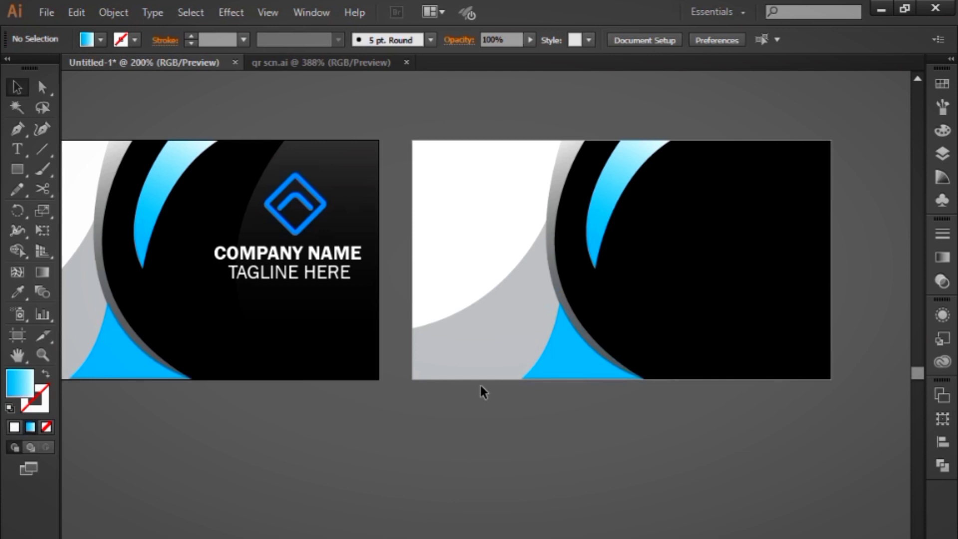
Shift the copied curved shapes to the right on the second card and stretch them back toward its left edge.
{"action": "left_click", "coordinate": [506, 253]}
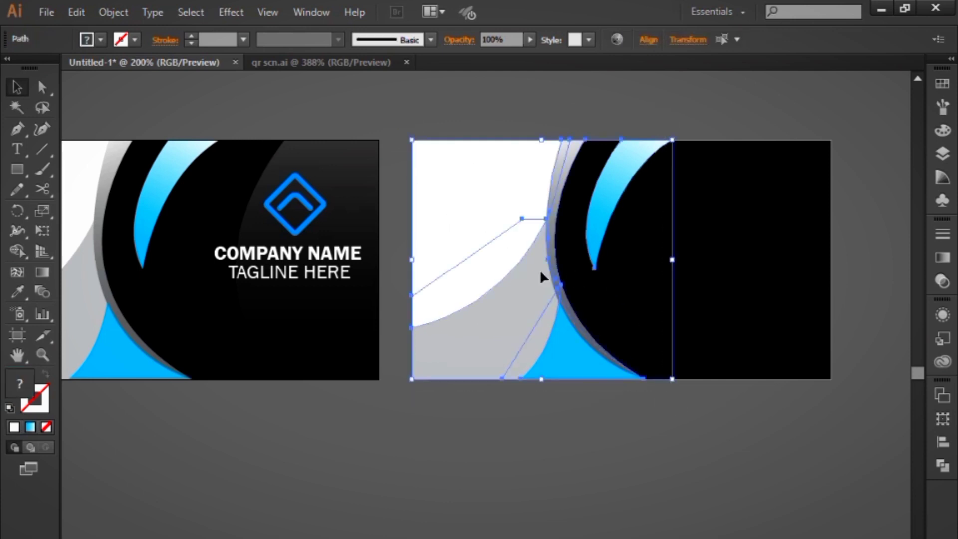
{"action": "left_click_drag", "start_coordinate": [543, 277], "coordinate": [651, 278]}
{"action": "left_click_drag", "start_coordinate": [476, 349], "coordinate": [665, 342]}
{"action": "left_click_drag", "start_coordinate": [665, 409], "coordinate": [576, 411]}
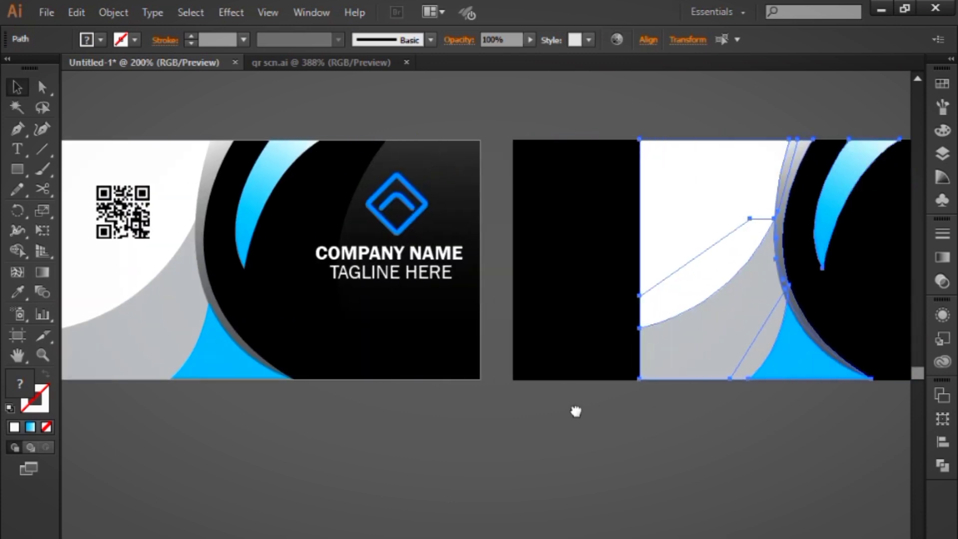
{"action": "left_click", "coordinate": [577, 411]}
{"action": "left_click_drag", "start_coordinate": [684, 214], "coordinate": [795, 447]}
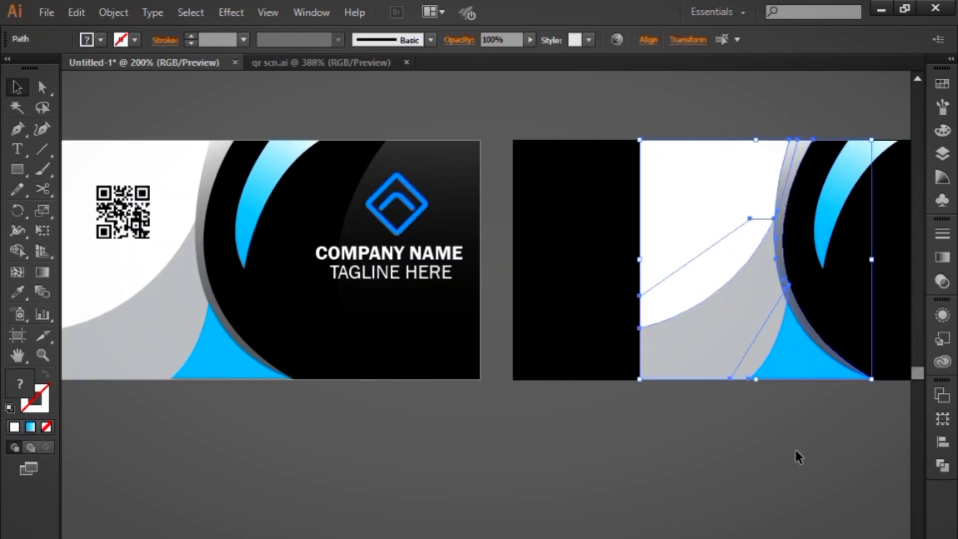
{"action": "left_click_drag", "start_coordinate": [639, 259], "coordinate": [514, 260]}
{"action": "left_click", "coordinate": [669, 419]}
{"action": "left_click_drag", "start_coordinate": [669, 419], "coordinate": [614, 384]}
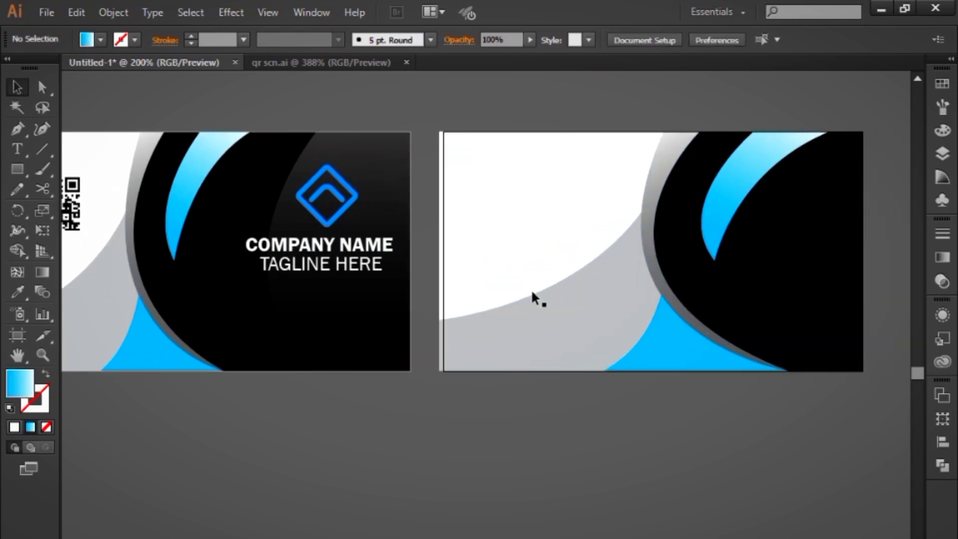
Narrow the second card's curved shapes slightly so they line up with the card's left edge, and deselect them.
{"action": "left_click_drag", "start_coordinate": [420, 105], "coordinate": [743, 298]}
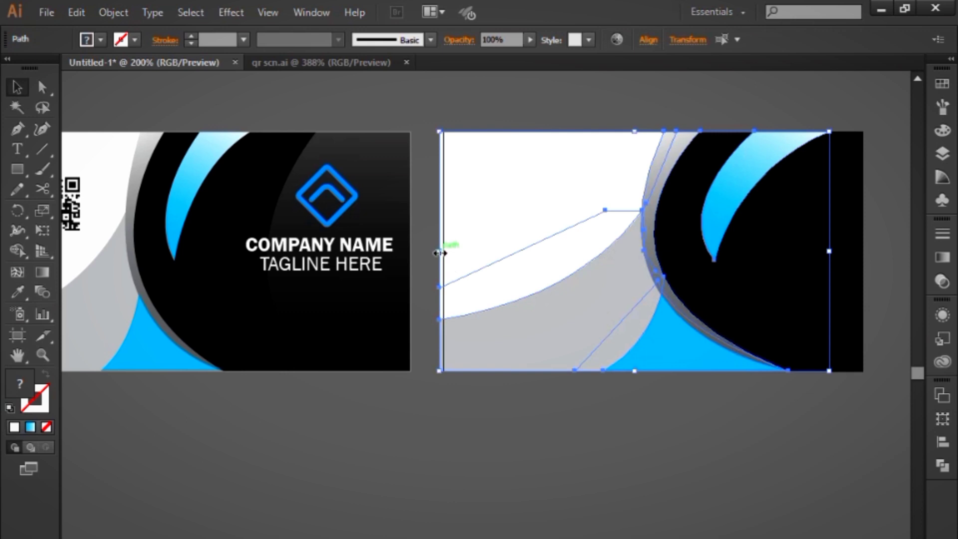
{"action": "left_click_drag", "start_coordinate": [439, 253], "coordinate": [443, 253]}
{"action": "left_click", "coordinate": [480, 400]}
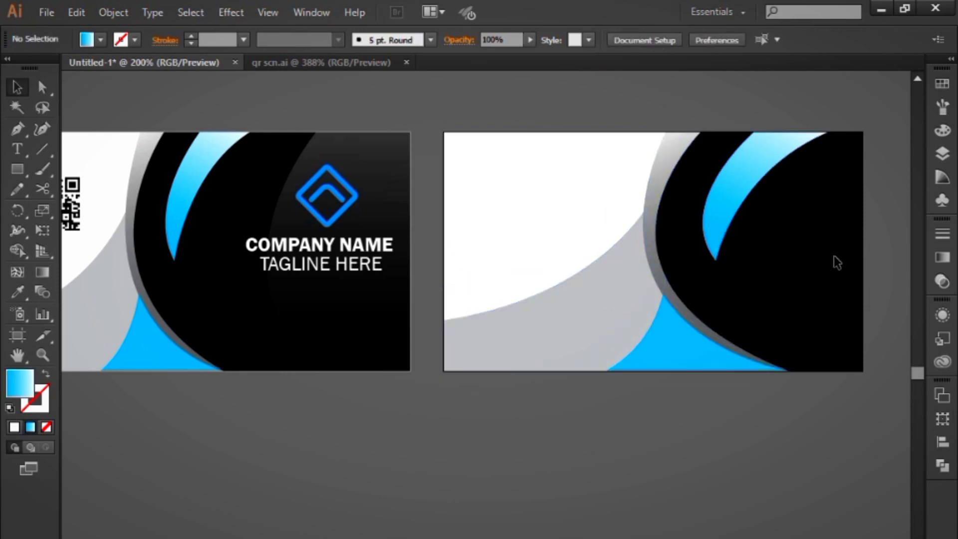
Fill the second card's gray curved shape with a linear gradient running from white on the left to gray on the right.
{"action": "scroll", "coordinate": [668, 487], "scroll_direction": "left", "scroll_amount": 3}
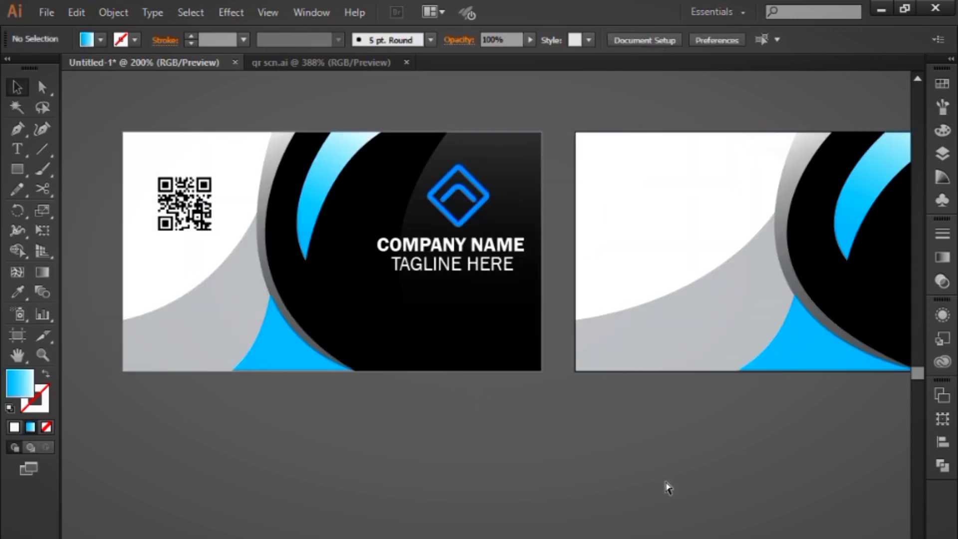
{"action": "key", "text": "ctrl+minus"}
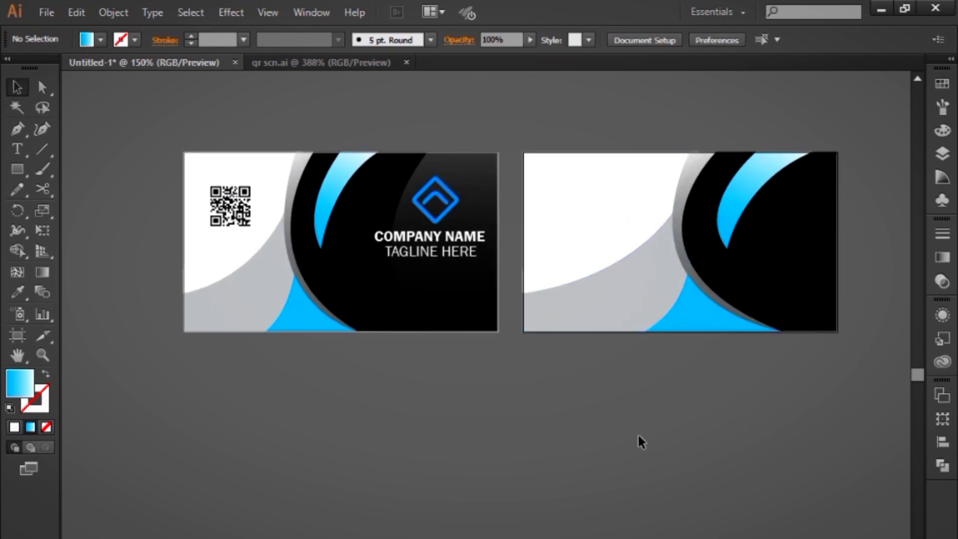
{"action": "left_click", "coordinate": [614, 302]}
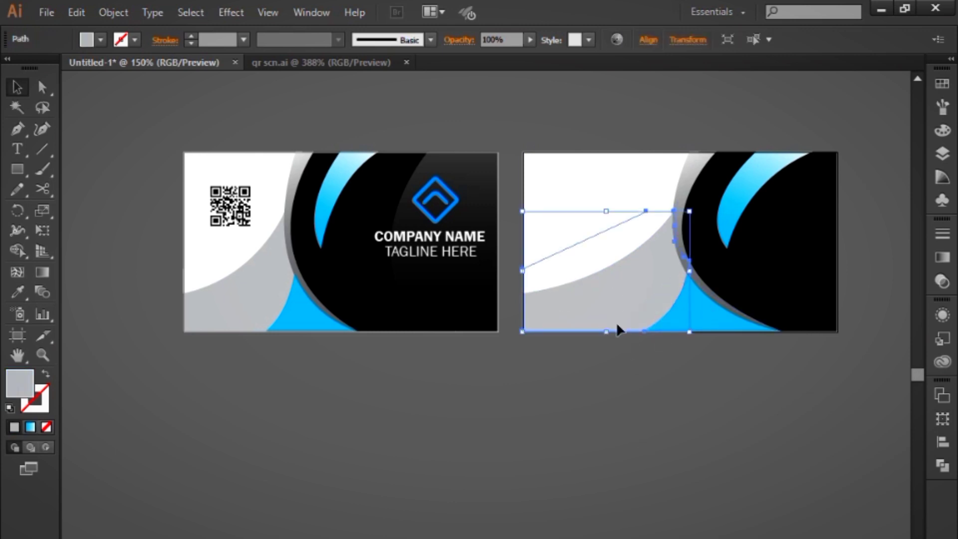
{"action": "left_click", "coordinate": [938, 262]}
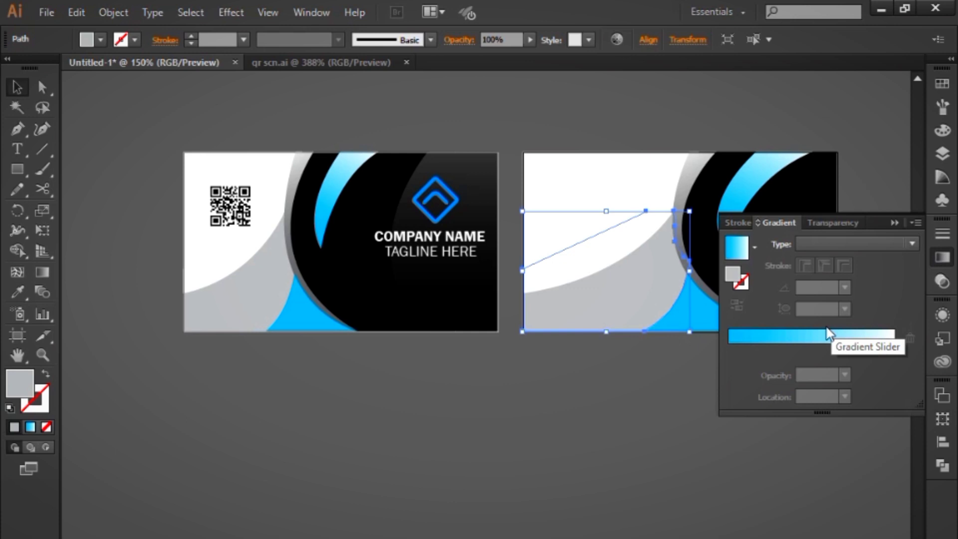
{"action": "left_click", "coordinate": [793, 342]}
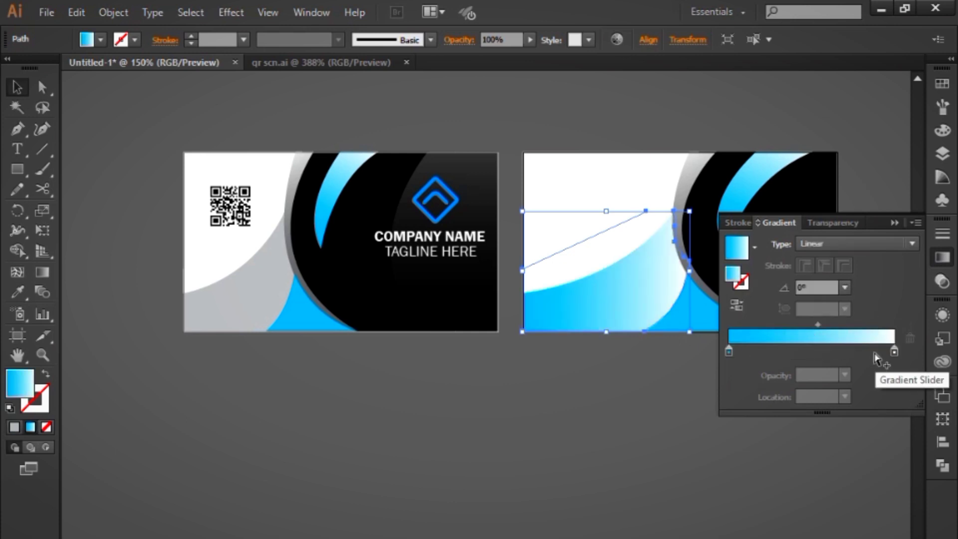
{"action": "double_click", "coordinate": [728, 352]}
{"action": "left_click", "coordinate": [787, 440]}
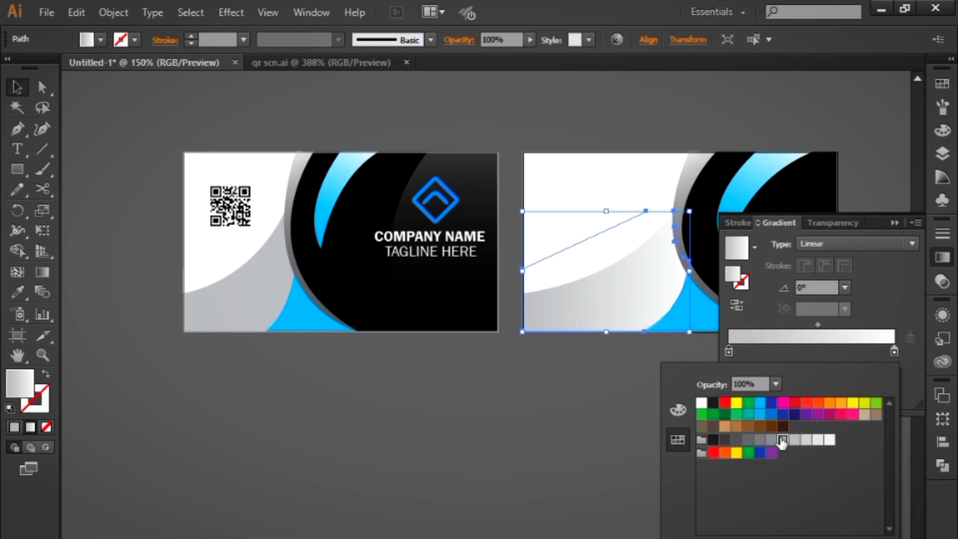
{"action": "left_click", "coordinate": [782, 439]}
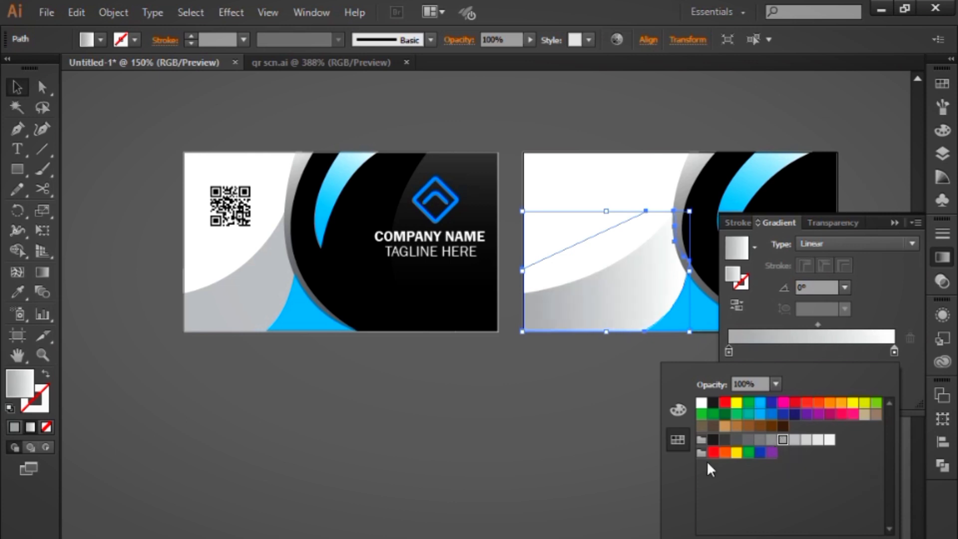
{"action": "left_click", "coordinate": [740, 306]}
{"action": "left_click", "coordinate": [742, 307]}
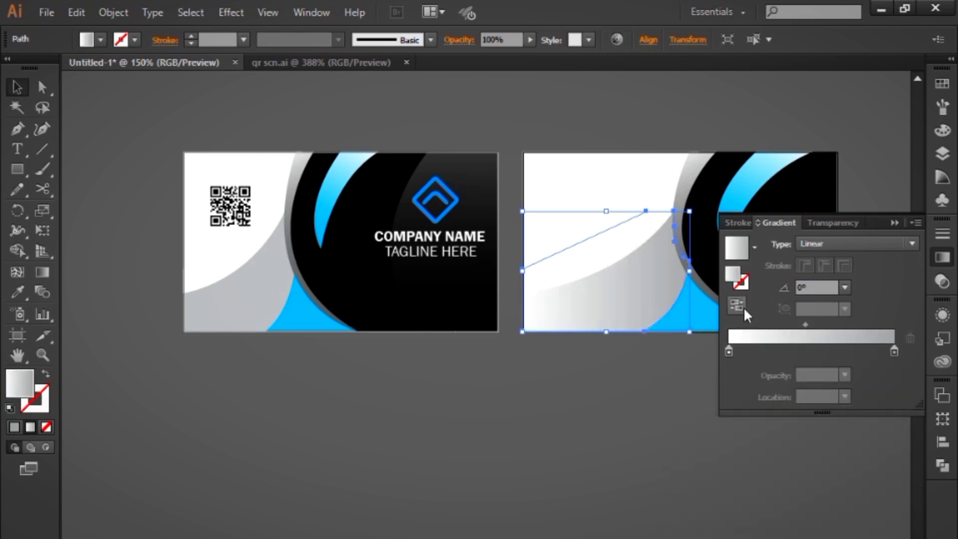
{"action": "left_click", "coordinate": [580, 388]}
{"action": "left_click", "coordinate": [894, 223]}
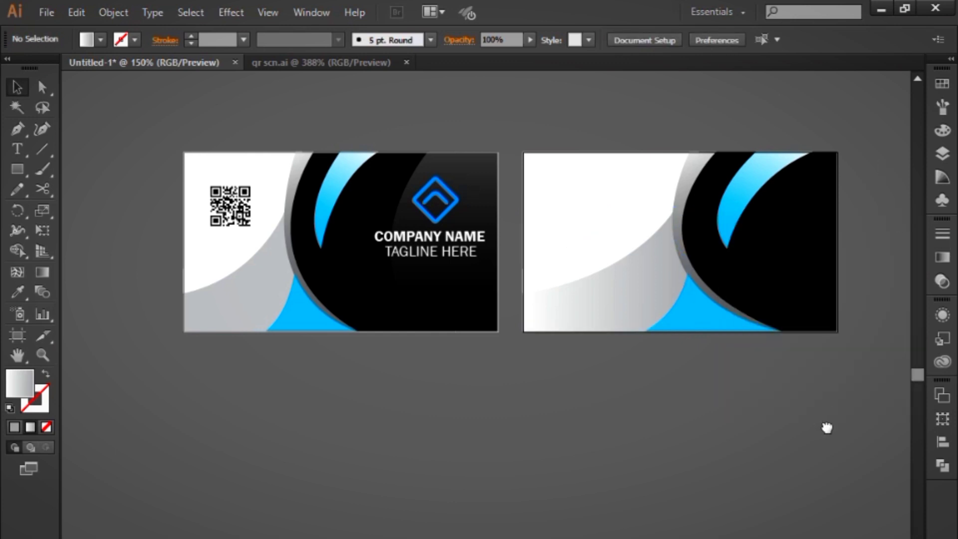
Fill the second card's blue shape with a linear gradient from light blue on the left to dark blue on the right.
{"action": "left_click_drag", "start_coordinate": [827, 427], "coordinate": [841, 431]}
{"action": "left_click", "coordinate": [718, 328]}
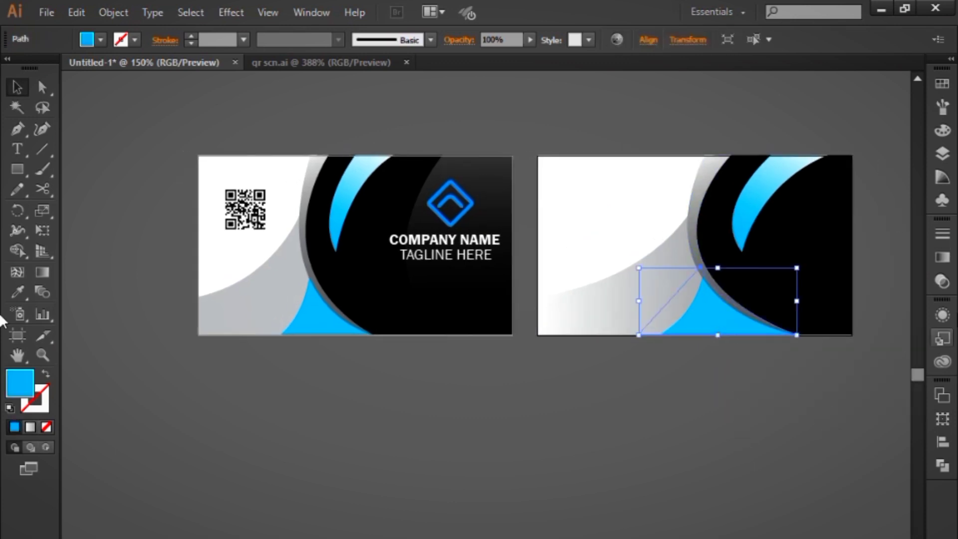
{"action": "left_click", "coordinate": [942, 257]}
{"action": "left_click", "coordinate": [814, 340]}
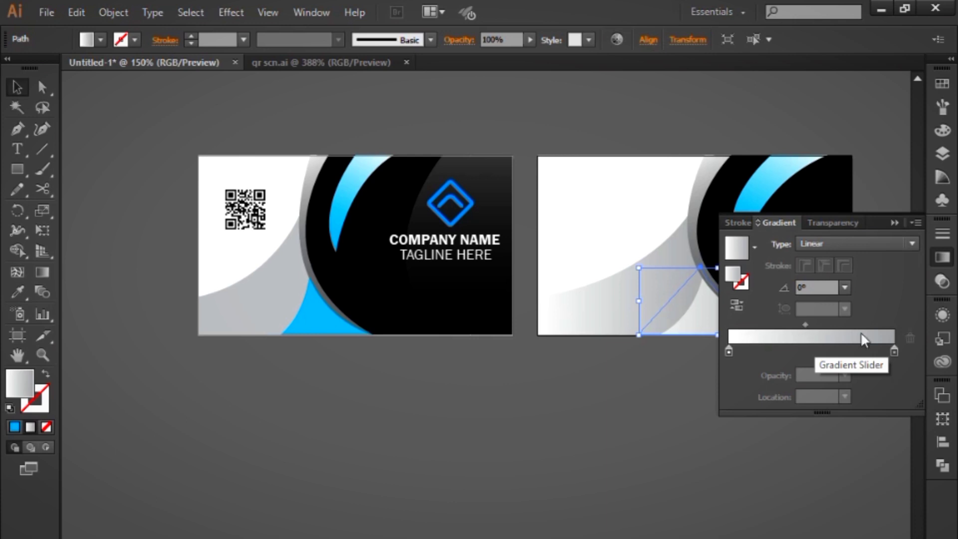
{"action": "double_click", "coordinate": [892, 352]}
{"action": "left_click", "coordinate": [772, 403]}
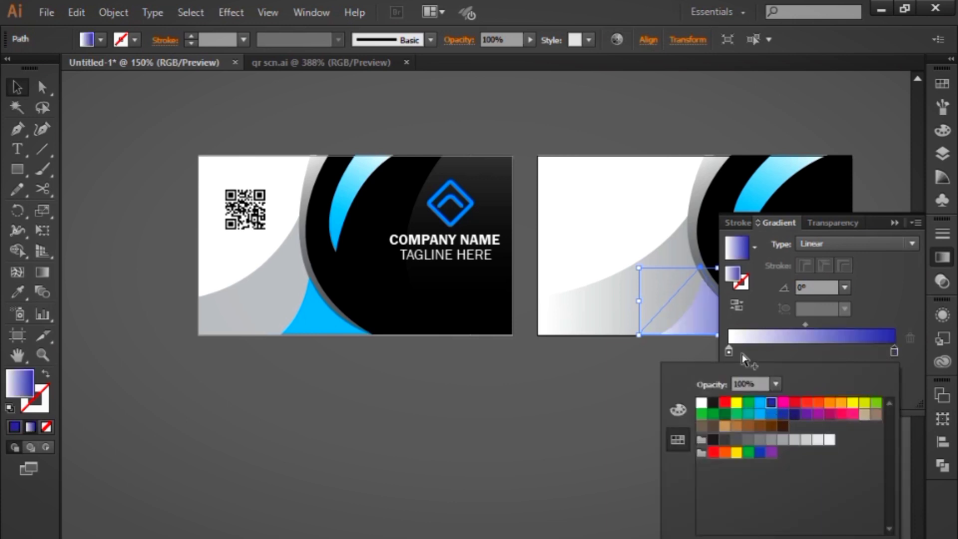
{"action": "double_click", "coordinate": [729, 351]}
{"action": "left_click", "coordinate": [760, 403]}
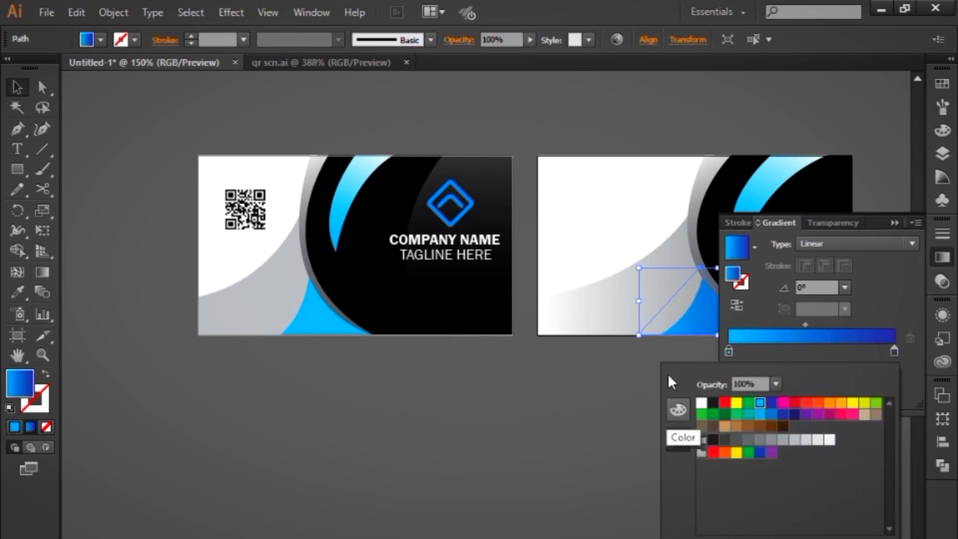
{"action": "left_click", "coordinate": [901, 192]}
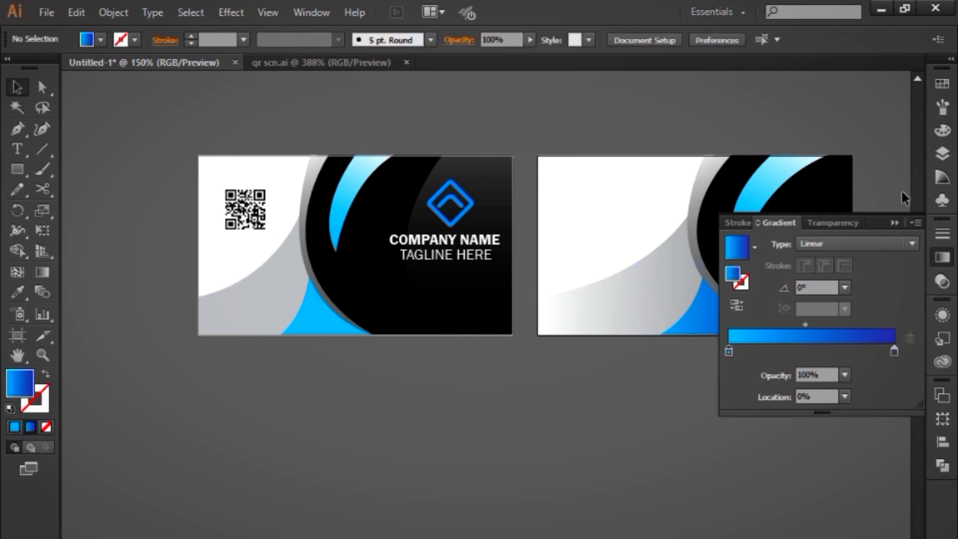
{"action": "left_click", "coordinate": [849, 435]}
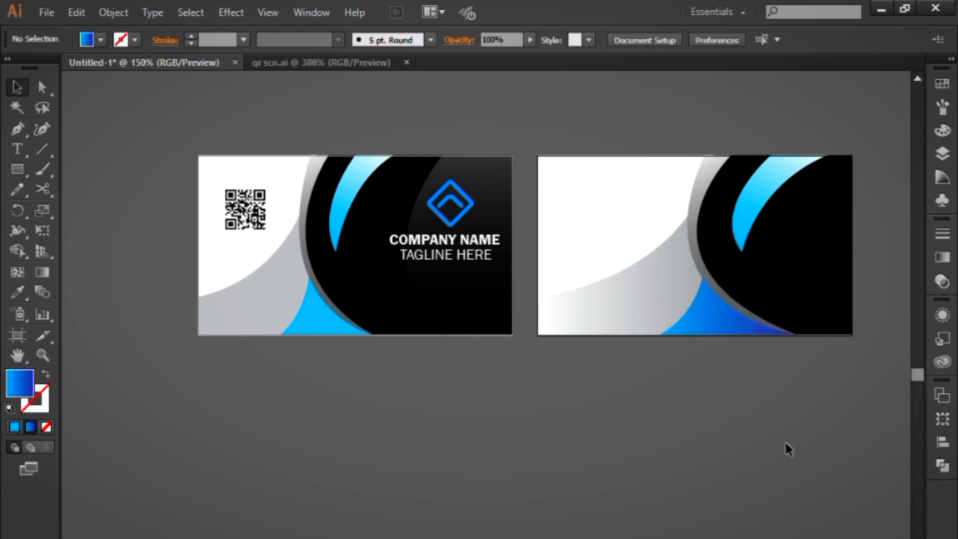
Apply the second card's light-to-dark blue gradient to the first card's blue shape with the Eyedropper.
{"action": "left_click_drag", "start_coordinate": [707, 459], "coordinate": [772, 471]}
{"action": "left_click", "coordinate": [388, 331]}
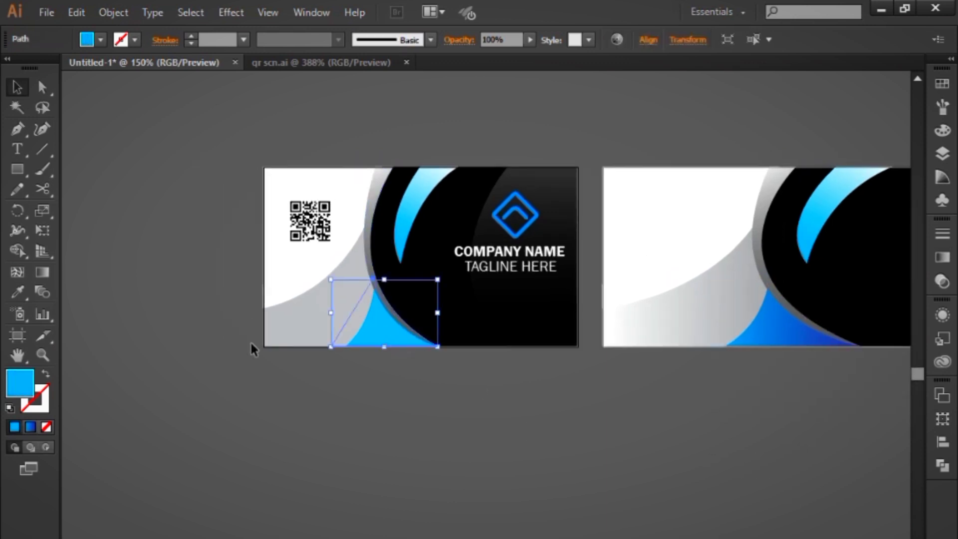
{"action": "left_click", "coordinate": [17, 292]}
{"action": "left_click", "coordinate": [795, 333]}
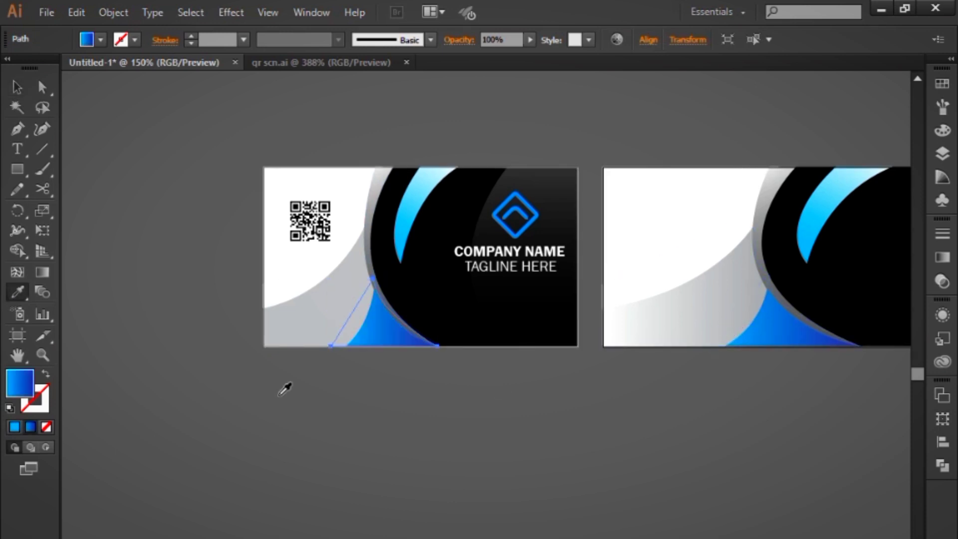
{"action": "left_click", "coordinate": [17, 87]}
Apply the second card's white-to-gray gradient to the first card's gray curved shape with the Eyedropper and deselect it.
{"action": "left_click", "coordinate": [313, 322]}
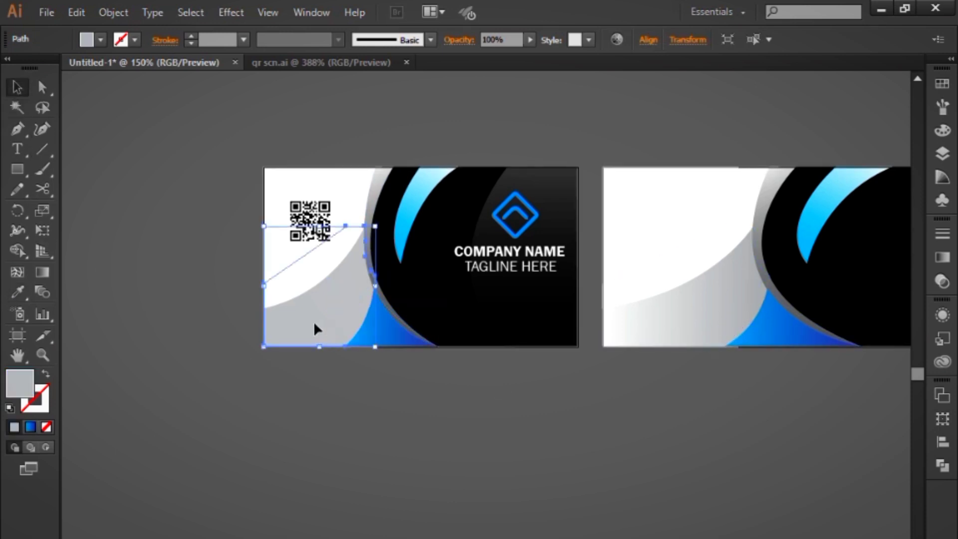
{"action": "left_click", "coordinate": [18, 293]}
{"action": "left_click", "coordinate": [724, 309]}
{"action": "left_click", "coordinate": [17, 87]}
{"action": "left_click", "coordinate": [320, 473]}
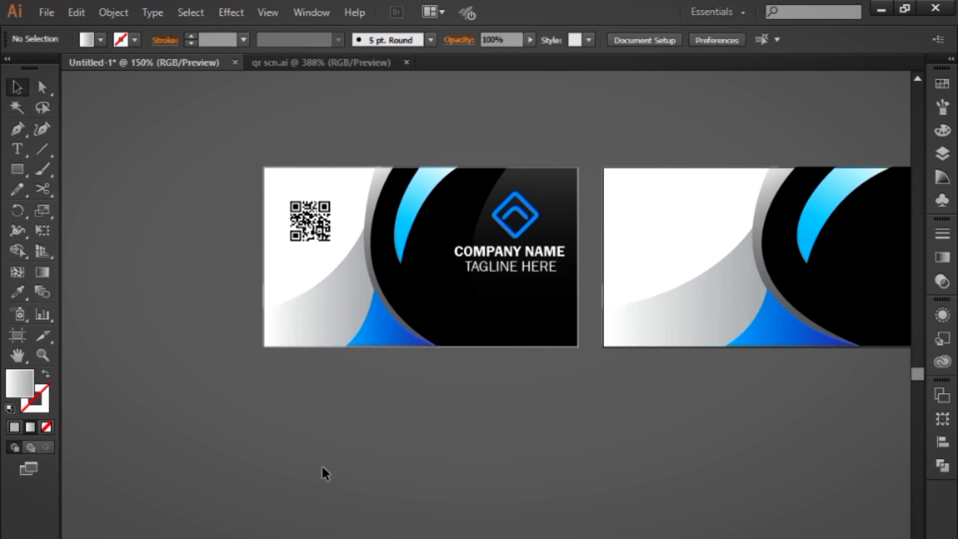
Recolor the second card's light blue crescent gradient with a CMYK Blue end color and reverse its direction.
{"action": "left_click_drag", "start_coordinate": [828, 411], "coordinate": [736, 435]}
{"action": "left_click", "coordinate": [723, 211]}
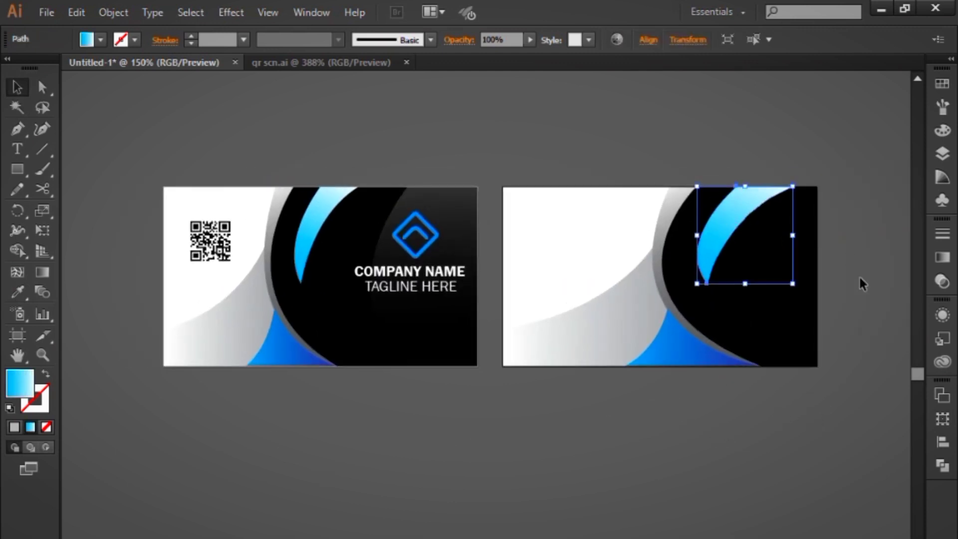
{"action": "left_click", "coordinate": [941, 257]}
{"action": "left_click", "coordinate": [895, 352]}
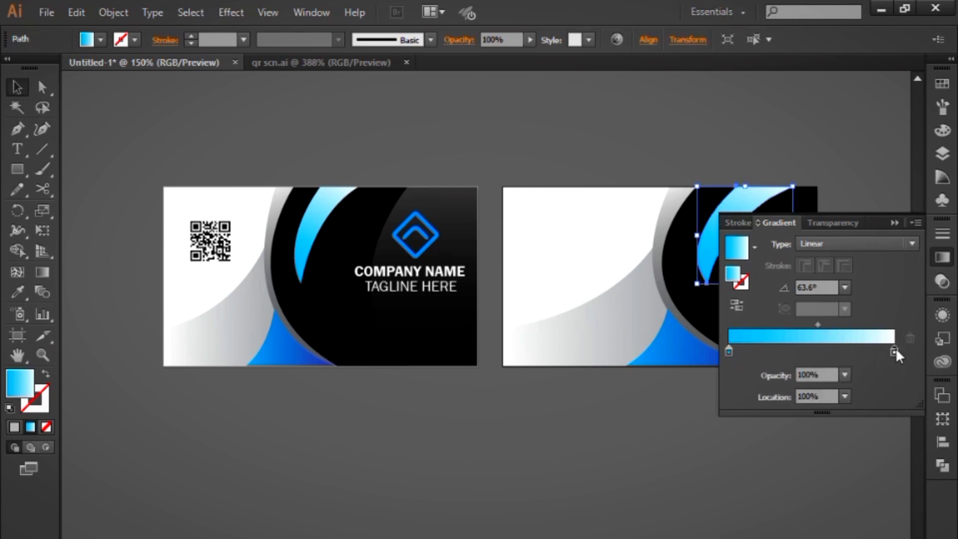
{"action": "double_click", "coordinate": [895, 351]}
{"action": "left_click", "coordinate": [771, 403]}
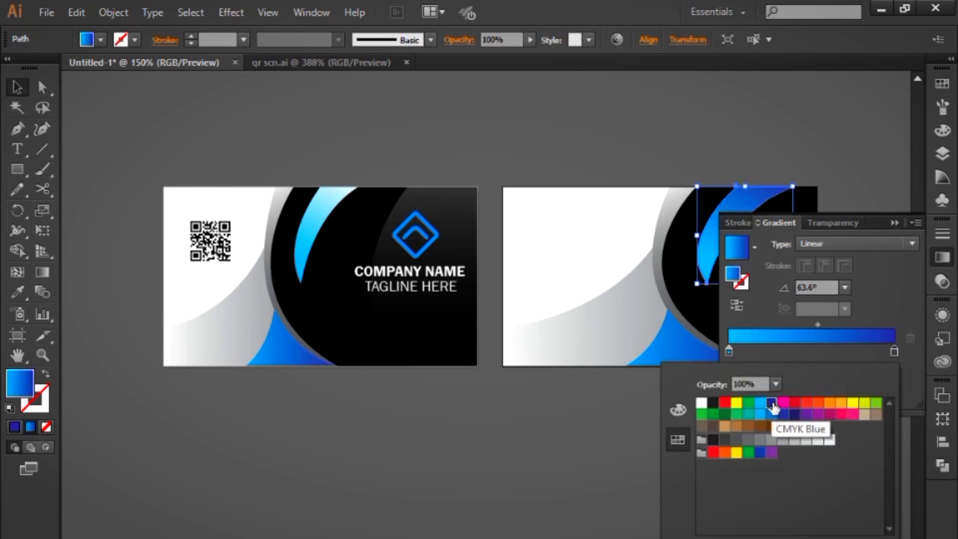
{"action": "left_click", "coordinate": [745, 308]}
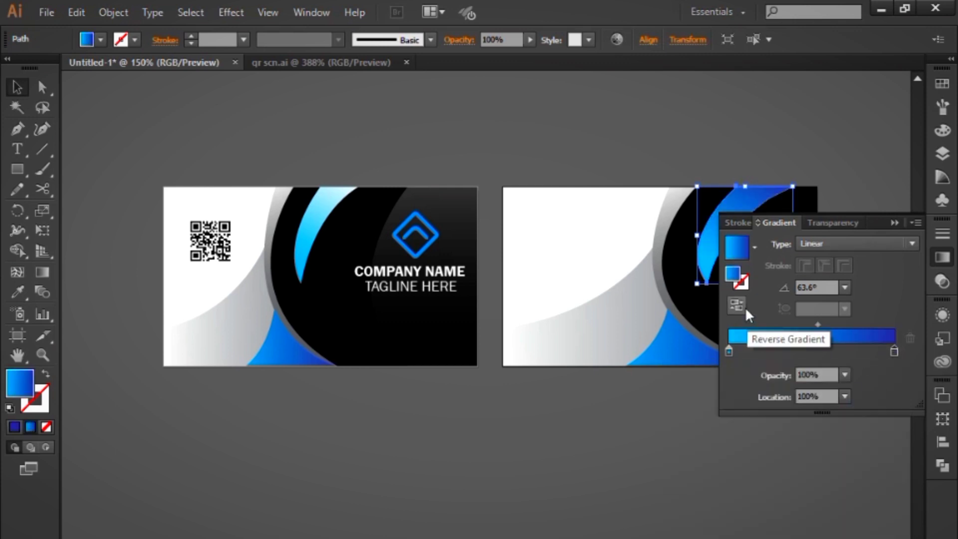
{"action": "left_click", "coordinate": [744, 307]}
{"action": "left_click", "coordinate": [908, 163]}
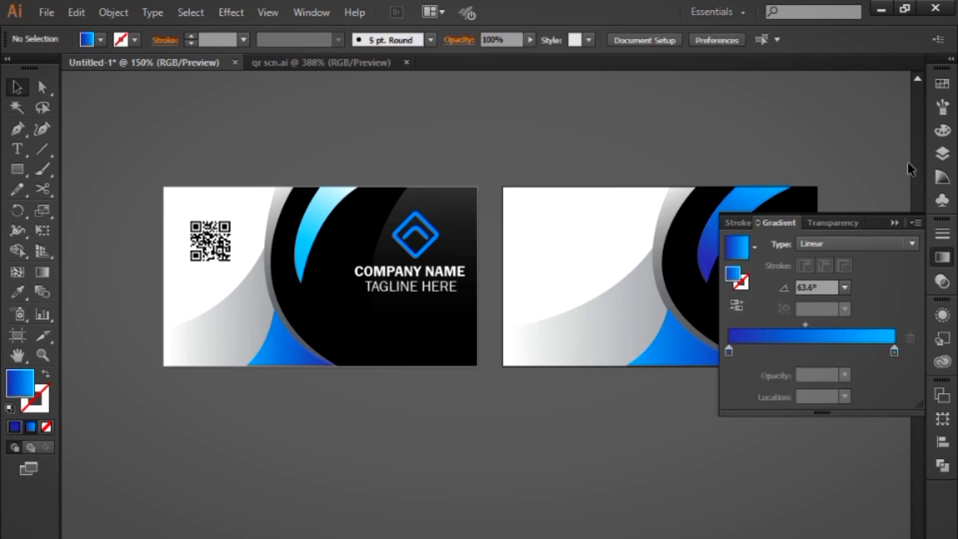
{"action": "left_click", "coordinate": [894, 223]}
Apply the second card's blue crescent gradient to the first card's crescent with the Eyedropper and deselect it.
{"action": "left_click", "coordinate": [328, 223]}
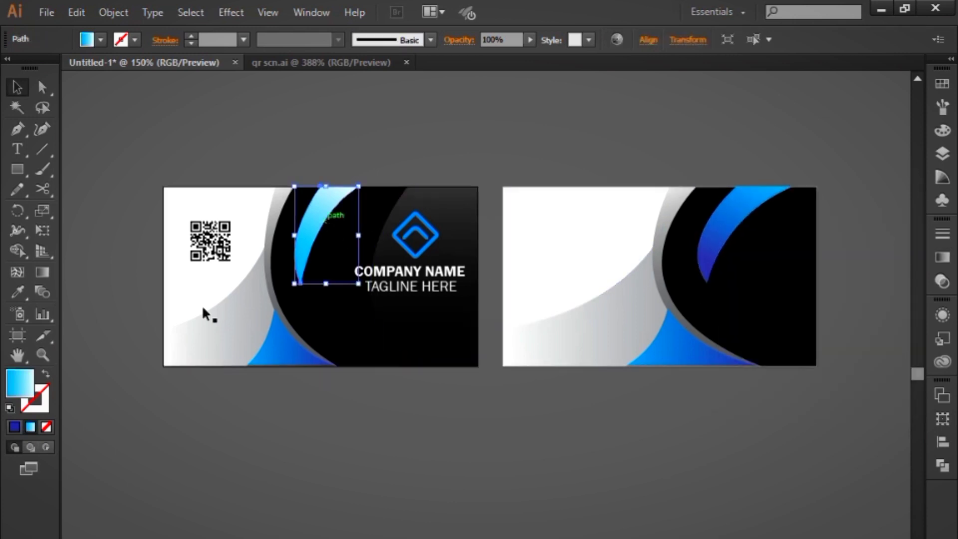
{"action": "left_click", "coordinate": [18, 294]}
{"action": "left_click", "coordinate": [752, 214]}
{"action": "left_click", "coordinate": [17, 88]}
{"action": "left_click", "coordinate": [538, 145]}
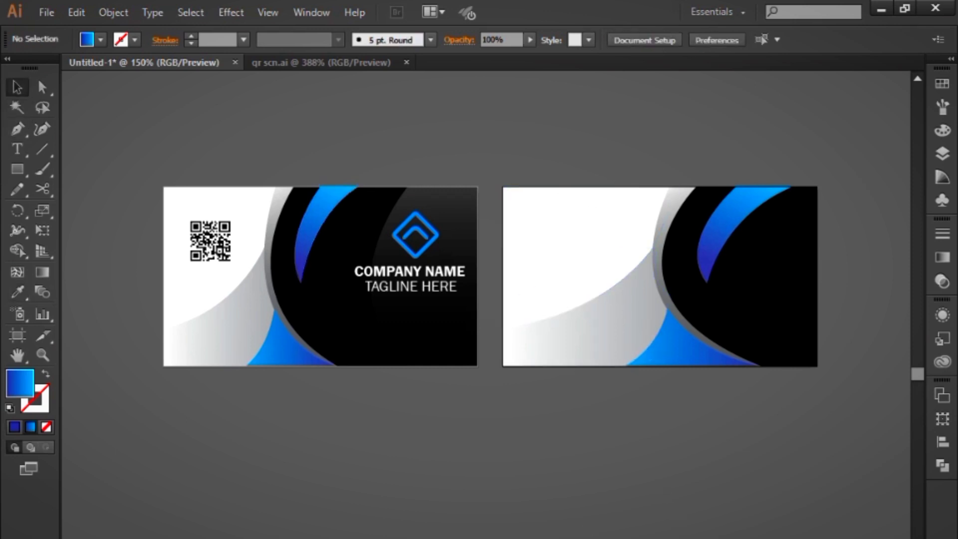
Add the text lines "YOUR NAME" and "SHAYAN PROJECT GRAPHIC" above the first card, separated so they do not overlap.
{"action": "left_click", "coordinate": [18, 147]}
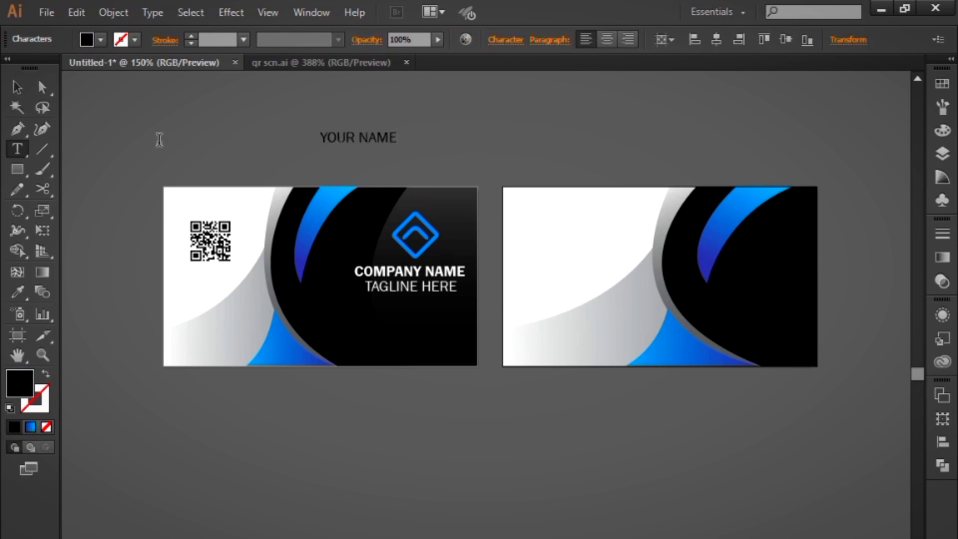
{"action": "left_click", "coordinate": [17, 87]}
{"action": "left_click", "coordinate": [17, 149]}
{"action": "left_click", "coordinate": [167, 144]}
{"action": "type", "text": "SHAYAN PROJECT GRAPHIC"}
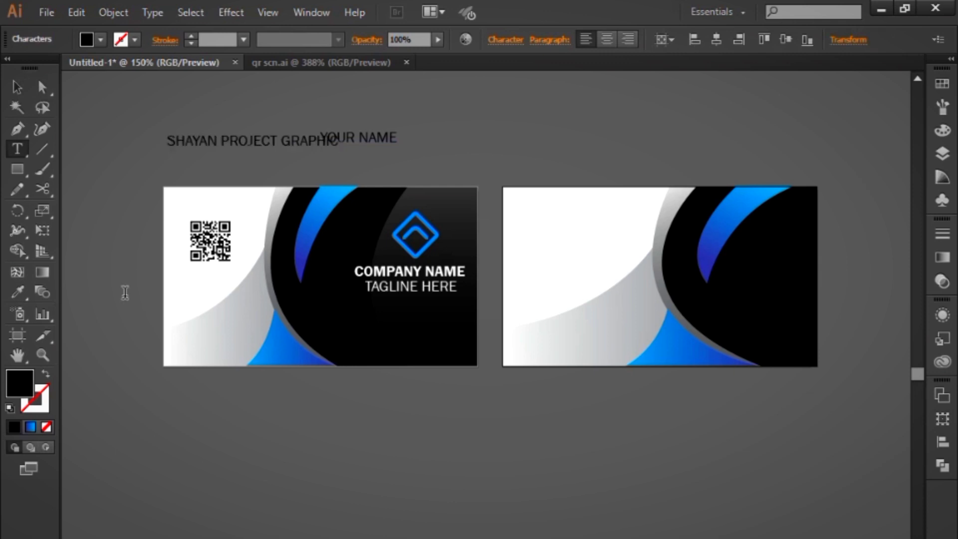
{"action": "left_click", "coordinate": [17, 88]}
{"action": "left_click_drag", "start_coordinate": [273, 153], "coordinate": [315, 177]}
Match the YOUR NAME text to the bold COMPANY NAME style with the Eyedropper and fill it black.
{"action": "left_click", "coordinate": [386, 136]}
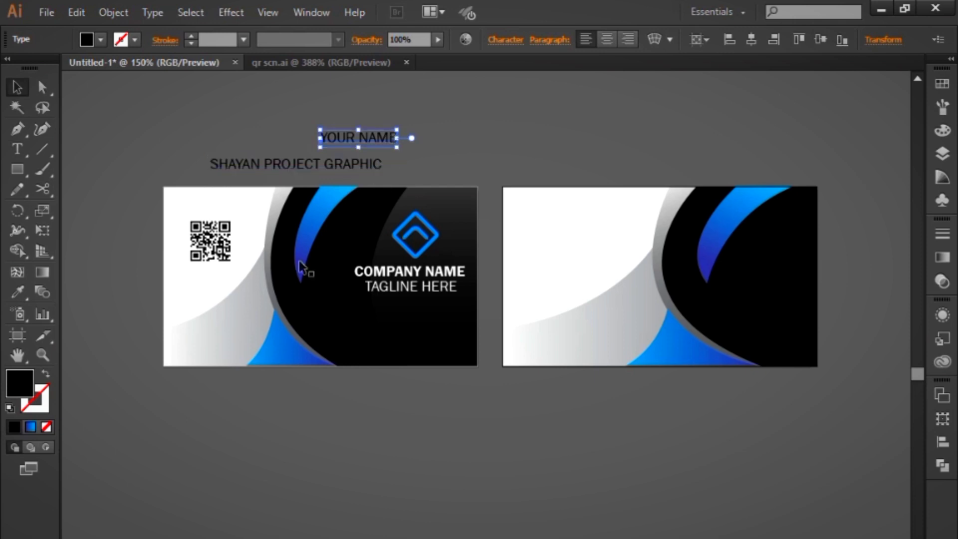
{"action": "left_click", "coordinate": [25, 289]}
{"action": "left_click", "coordinate": [432, 270]}
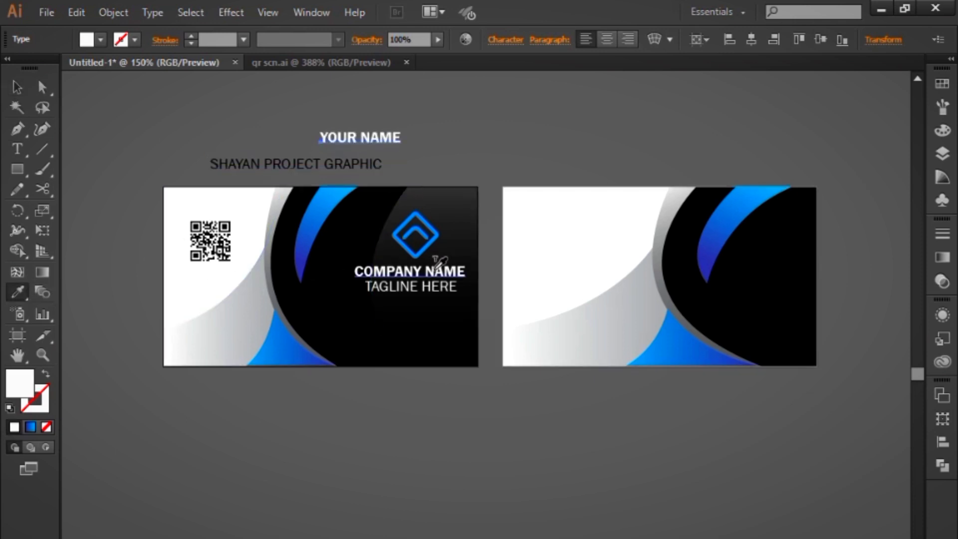
{"action": "left_click", "coordinate": [24, 86]}
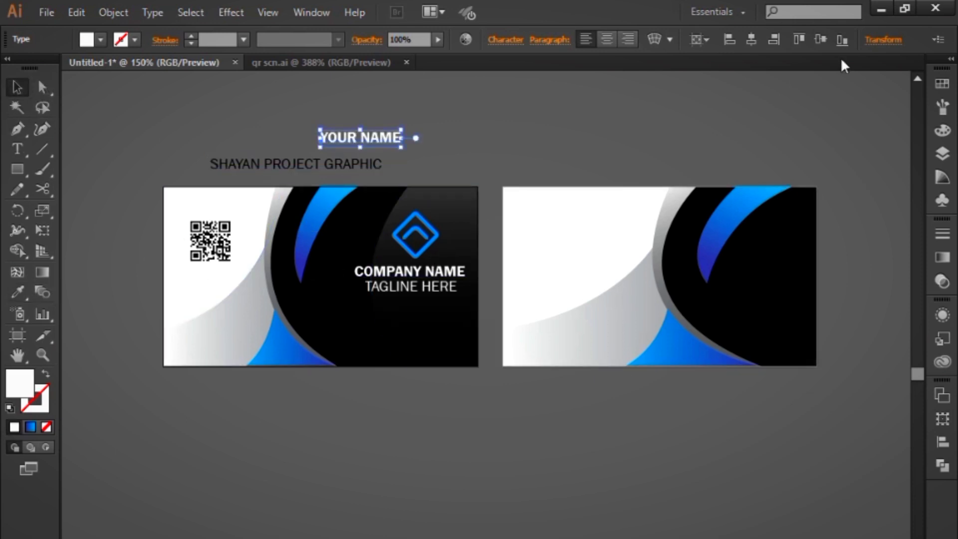
{"action": "left_click", "coordinate": [941, 84]}
{"action": "left_click", "coordinate": [771, 119]}
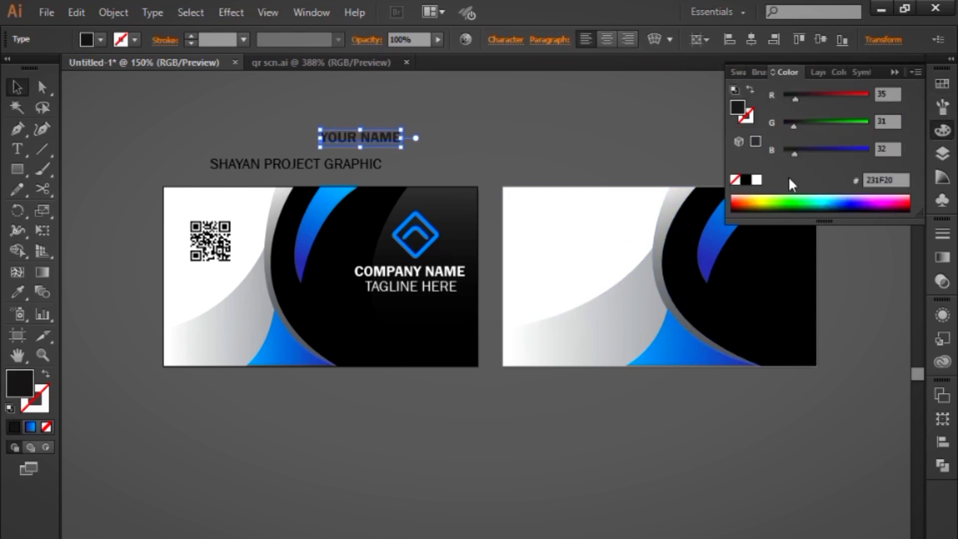
{"action": "left_click", "coordinate": [745, 180]}
Move YOUR NAME onto the second card's white area and place a scaled-down SHAYAN PROJECT GRAPHIC line directly beneath it.
{"action": "left_click_drag", "start_coordinate": [385, 138], "coordinate": [594, 217]}
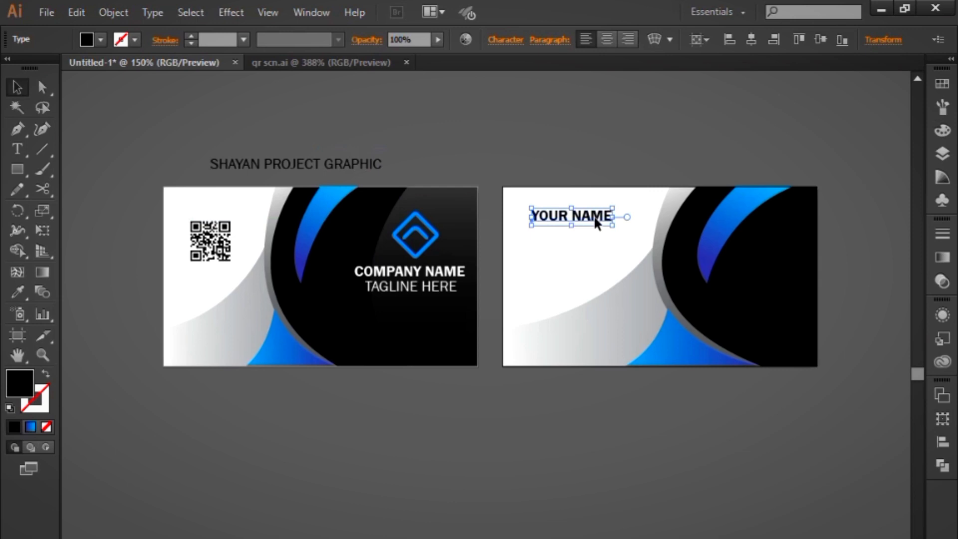
{"action": "left_click", "coordinate": [542, 134]}
{"action": "left_click_drag", "start_coordinate": [342, 165], "coordinate": [588, 226]}
{"action": "left_click", "coordinate": [660, 148]}
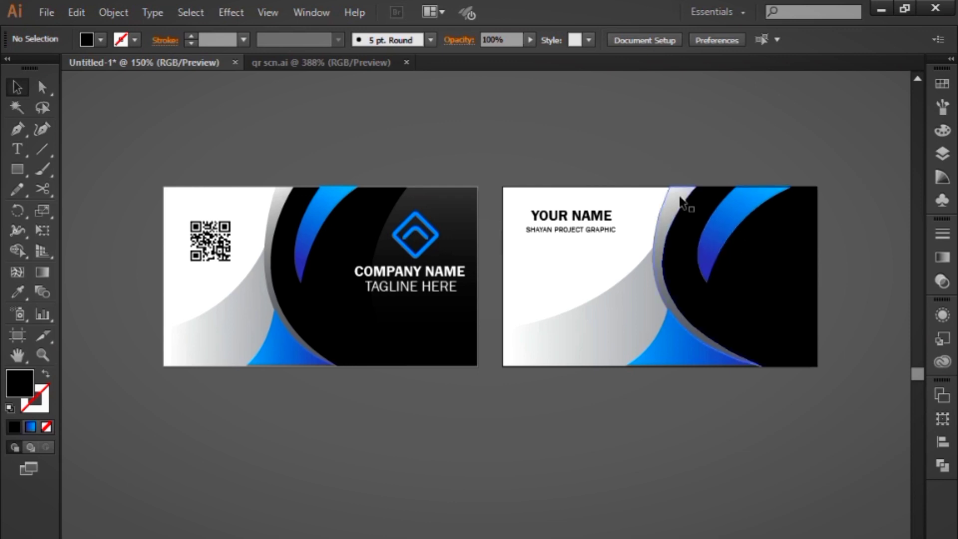
Change the font of the SHAYAN PROJECT GRAPHIC line to Franklin Gothic Demi.
{"action": "key", "text": "ctrl+0"}
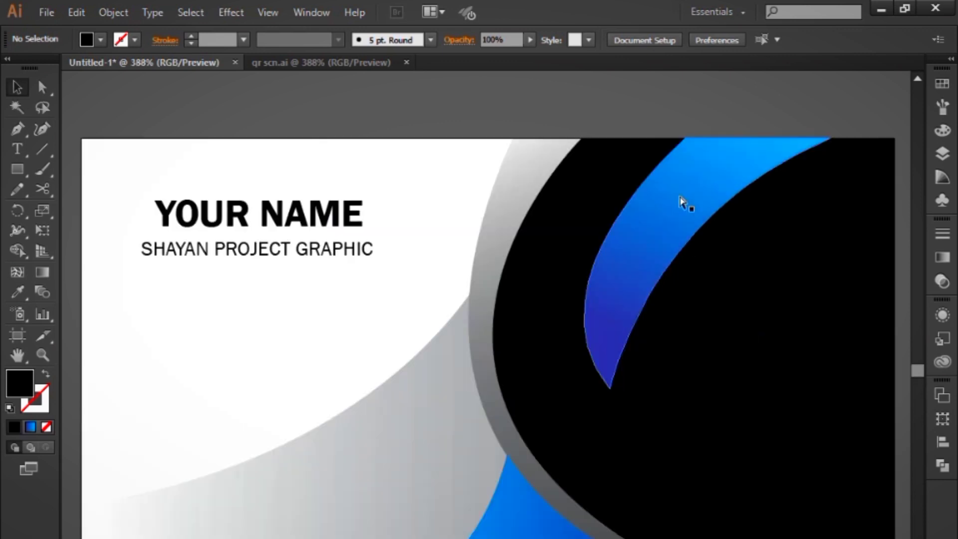
{"action": "left_click", "coordinate": [315, 248]}
{"action": "key", "text": "Up"}
{"action": "key", "text": "Up"}
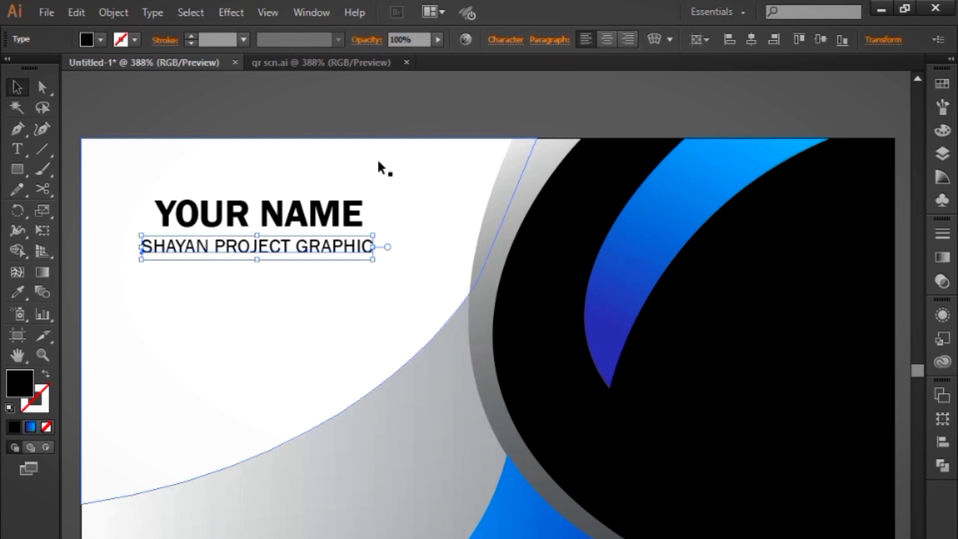
{"action": "key", "text": "Down"}
{"action": "key", "text": "Down"}
{"action": "left_click", "coordinate": [521, 39]}
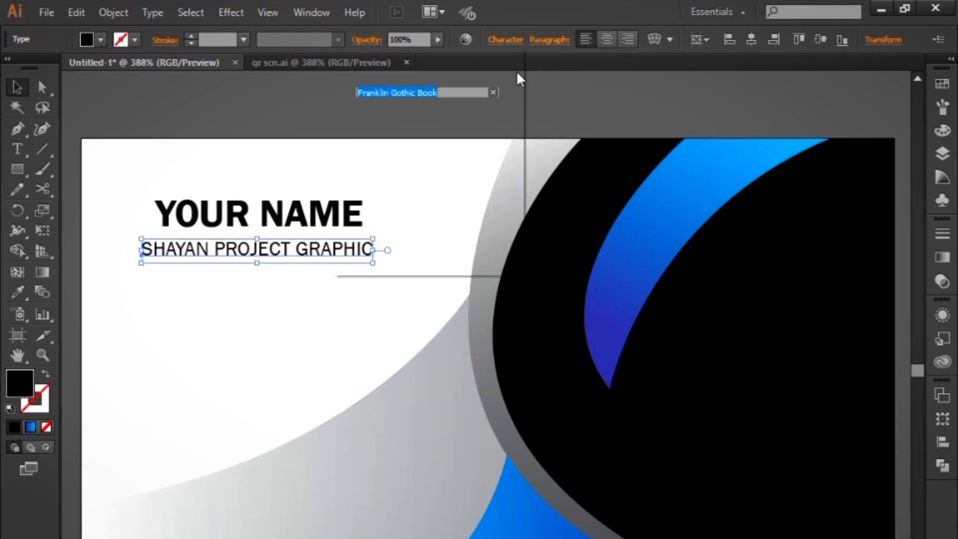
{"action": "left_click", "coordinate": [509, 93]}
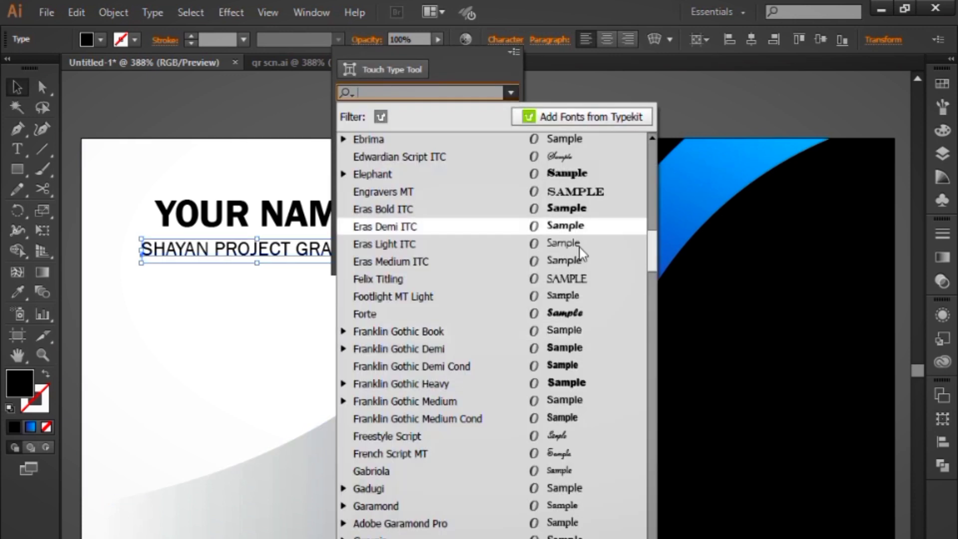
{"action": "left_click", "coordinate": [594, 349]}
{"action": "left_click", "coordinate": [621, 82]}
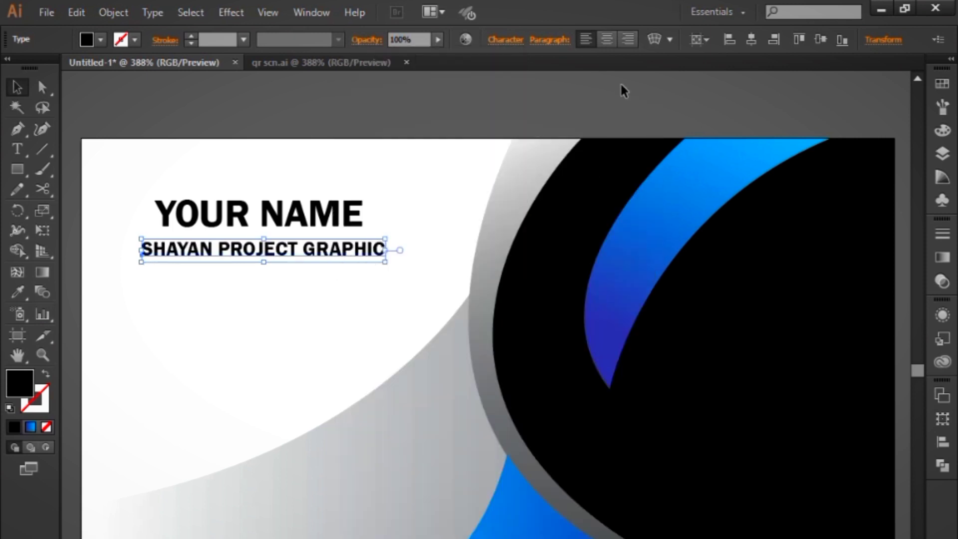
{"action": "left_click", "coordinate": [439, 130]}
Draw a straight horizontal line about 0.54 in long beneath SHAYAN PROJECT GRAPHIC with the Pen tool, keeping the white shape in place.
{"action": "left_click_drag", "start_coordinate": [322, 151], "coordinate": [390, 146]}
{"action": "left_click", "coordinate": [15, 134]}
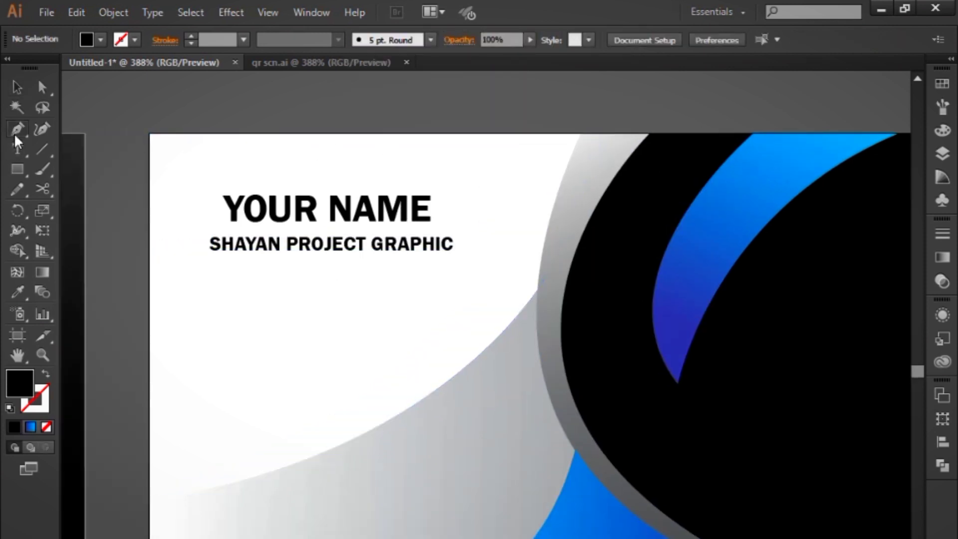
{"action": "left_click", "coordinate": [209, 264]}
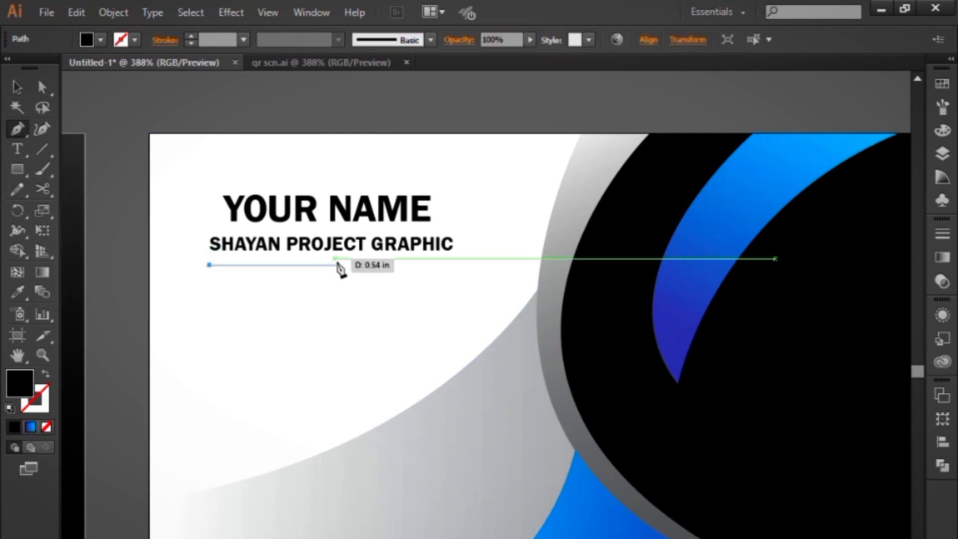
{"action": "left_click", "coordinate": [340, 265]}
{"action": "left_click", "coordinate": [18, 89]}
{"action": "left_click", "coordinate": [309, 289]}
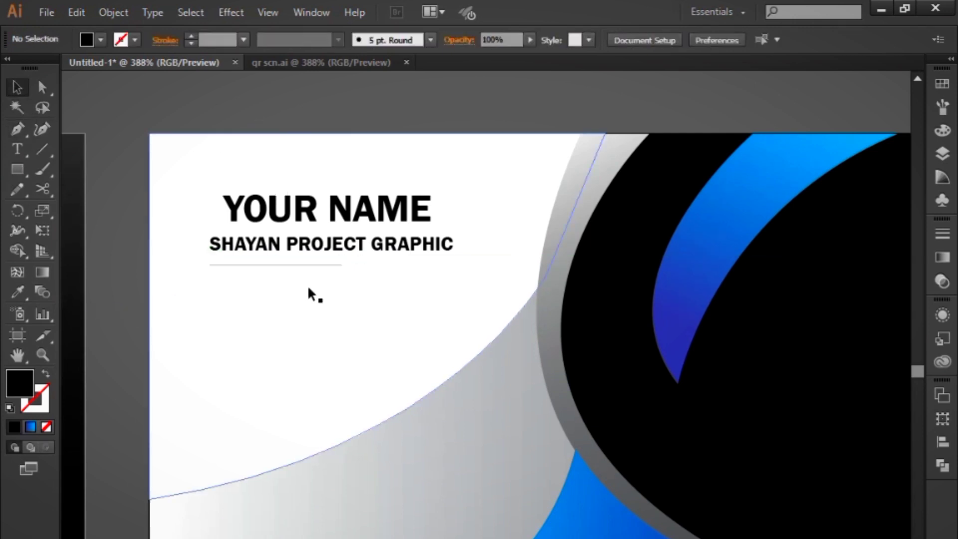
{"action": "left_click_drag", "start_coordinate": [308, 288], "coordinate": [286, 277]}
{"action": "key", "text": "ctrl+z"}
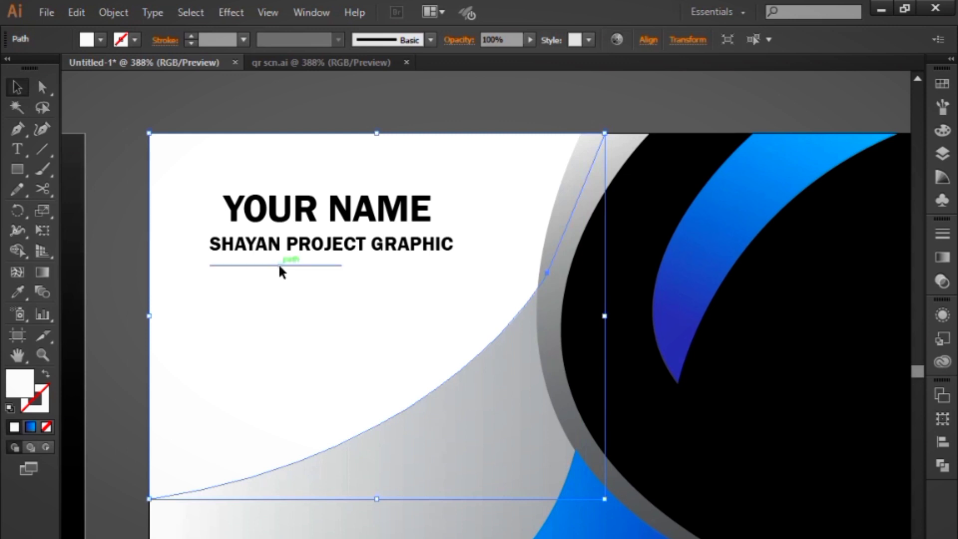
Try a 2 pt stroke weight on the horizontal line beneath the text.
{"action": "left_click", "coordinate": [279, 270]}
{"action": "left_click", "coordinate": [242, 40]}
{"action": "left_click", "coordinate": [271, 129]}
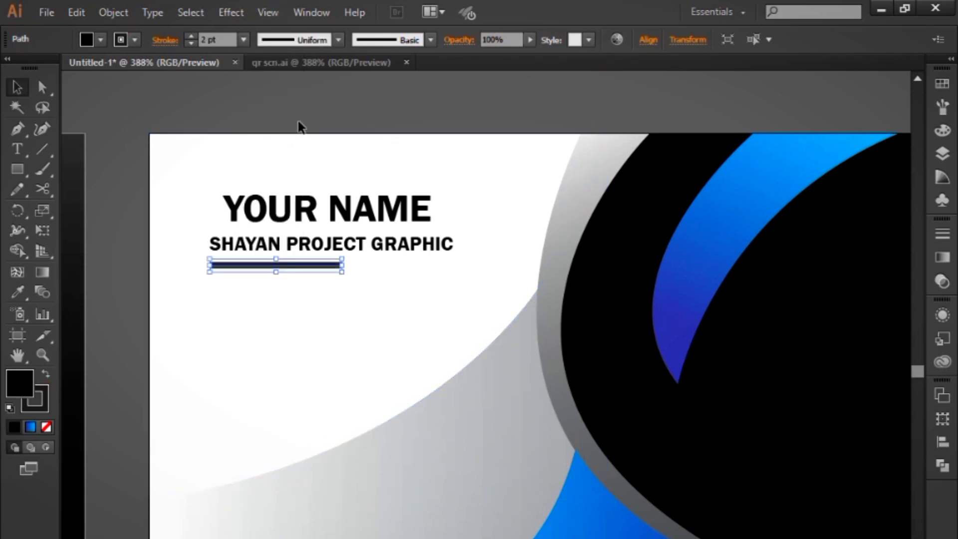
{"action": "left_click", "coordinate": [300, 127]}
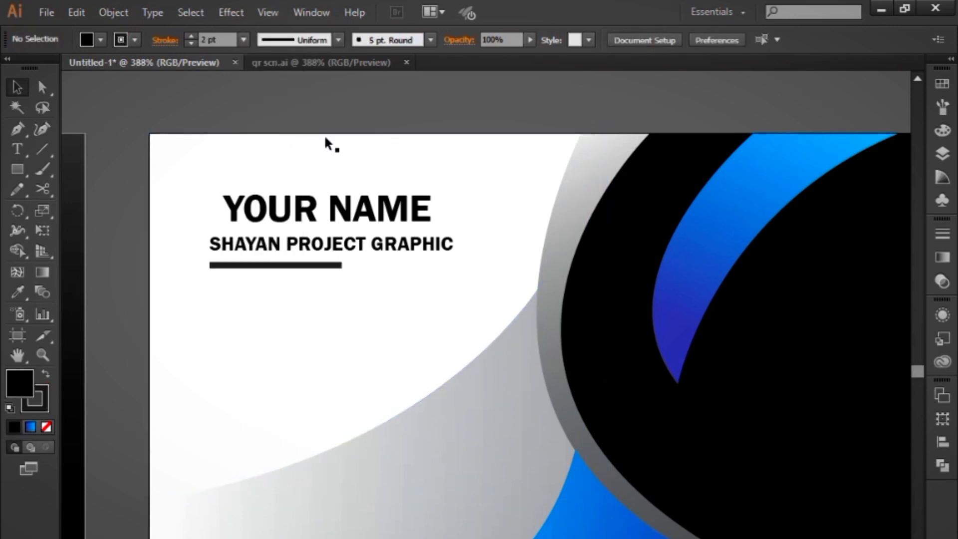
Set the horizontal line's stroke weight to 1 pt and nudge it slightly right beneath the text.
{"action": "left_click", "coordinate": [318, 265]}
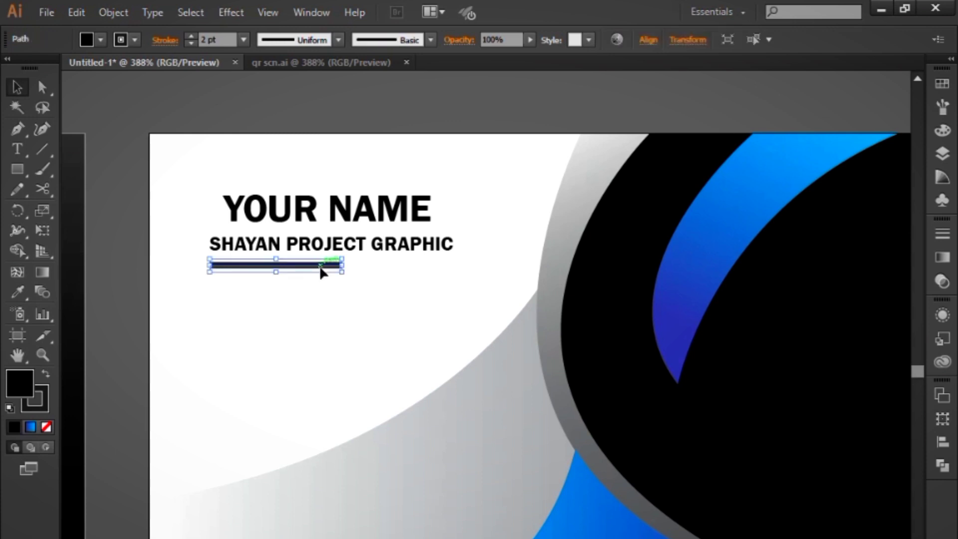
{"action": "left_click", "coordinate": [243, 39]}
{"action": "left_click", "coordinate": [263, 113]}
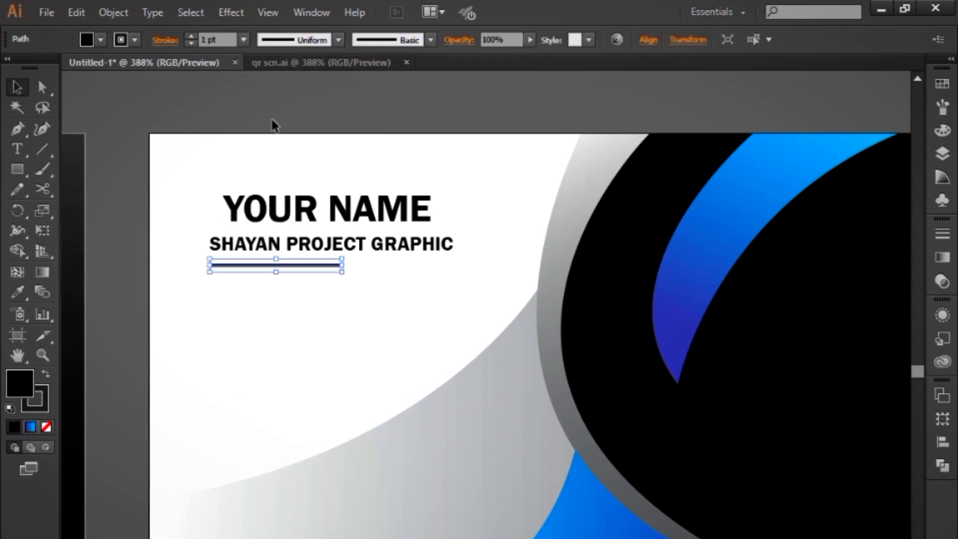
{"action": "key", "text": "Right"}
{"action": "key", "text": "Right"}
{"action": "key", "text": "Right"}
{"action": "key", "text": "Right"}
{"action": "key", "text": "Right"}
{"action": "key", "text": "Right"}
{"action": "key", "text": "Right"}
{"action": "key", "text": "Right"}
{"action": "key", "text": "Right"}
{"action": "key", "text": "Right"}
{"action": "left_click", "coordinate": [349, 137]}
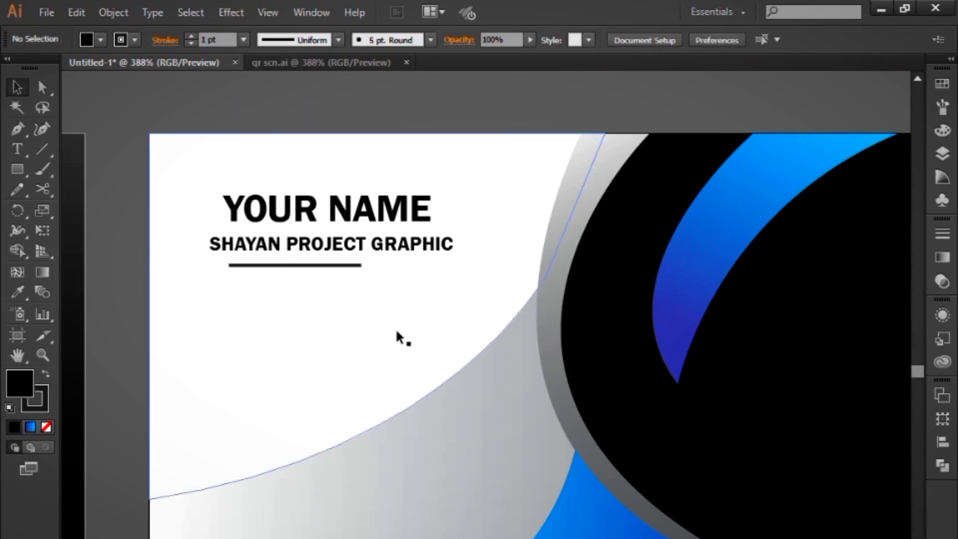
Draw a tall, narrow rounded rectangle with fully rounded ends on the second card, below the horizontal line near the left edge.
{"action": "key", "text": "ctrl+minus"}
{"action": "key", "text": "ctrl+0"}
{"action": "left_click_drag", "start_coordinate": [430, 339], "coordinate": [452, 218]}
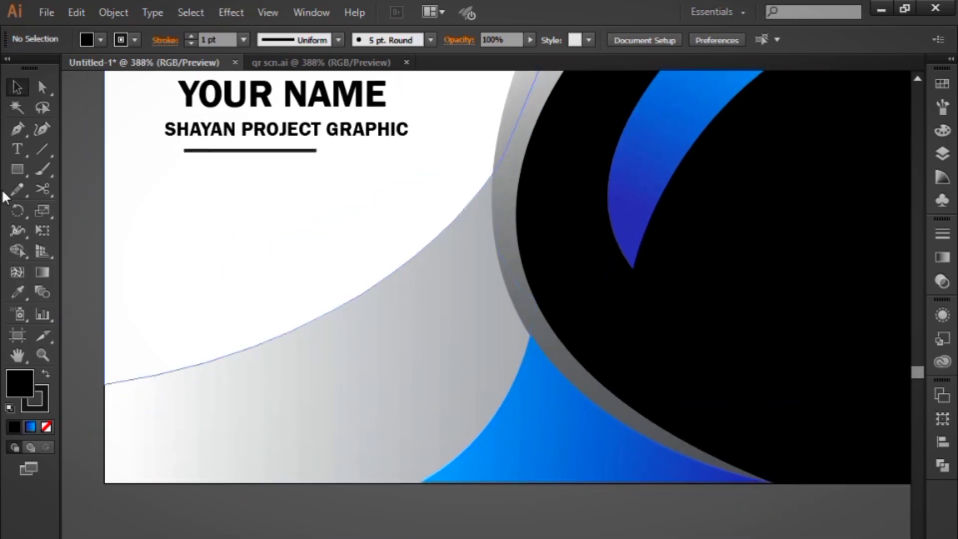
{"action": "left_click", "coordinate": [18, 169]}
{"action": "left_click", "coordinate": [68, 190]}
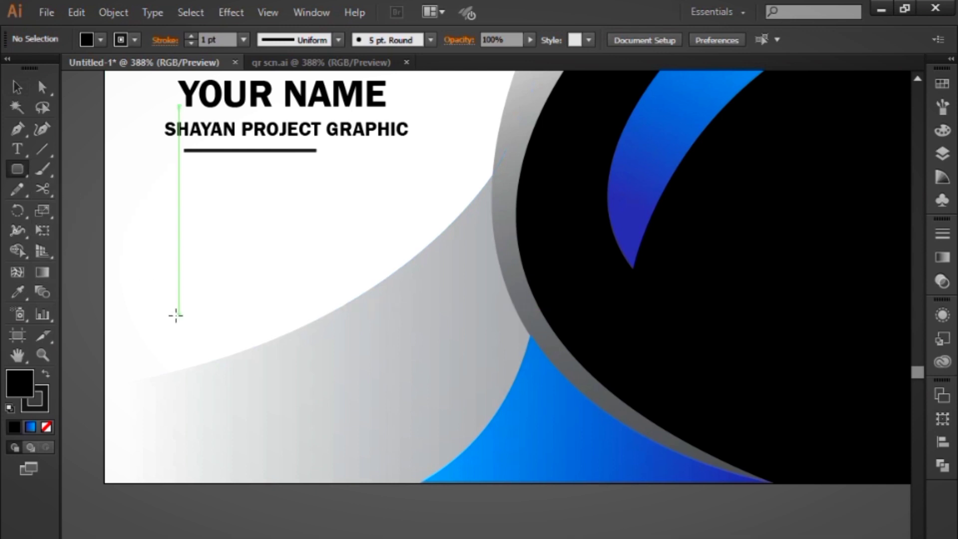
{"action": "left_click_drag", "start_coordinate": [169, 246], "coordinate": [208, 438]}
{"action": "left_click", "coordinate": [18, 88]}
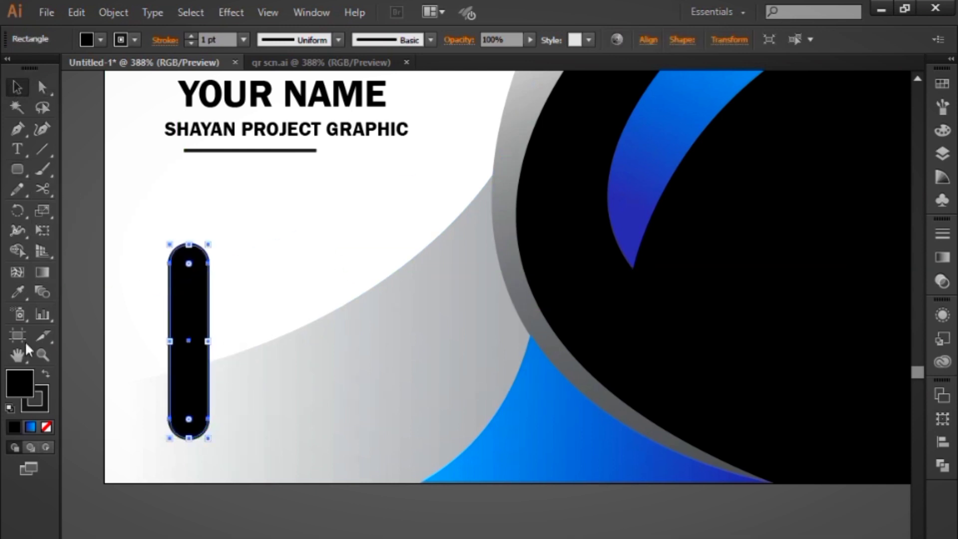
Remove the rounded bar's stroke and fill it with the linear light-to-dark blue gradient.
{"action": "left_click", "coordinate": [40, 403]}
{"action": "left_click", "coordinate": [46, 427]}
{"action": "left_click", "coordinate": [18, 388]}
{"action": "left_click", "coordinate": [30, 426]}
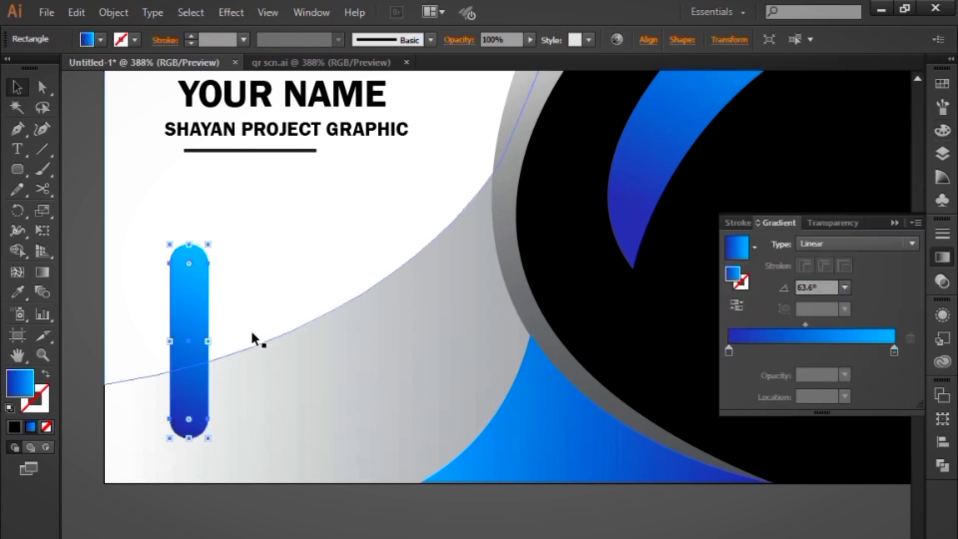
{"action": "left_click", "coordinate": [160, 503]}
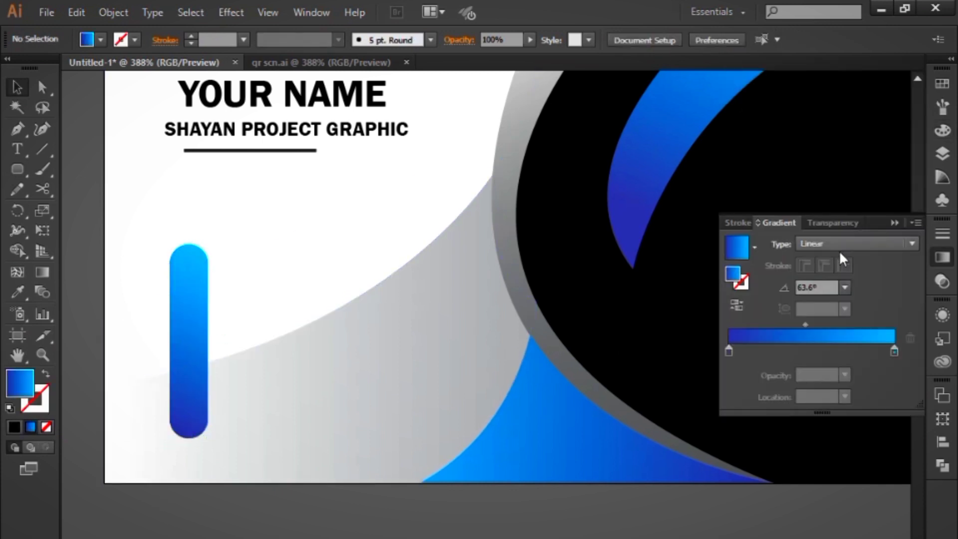
{"action": "left_click", "coordinate": [895, 222]}
Open new business card icons.ai and select all its contact icons and text lines for copying.
{"action": "left_click", "coordinate": [46, 12]}
{"action": "left_click", "coordinate": [74, 68]}
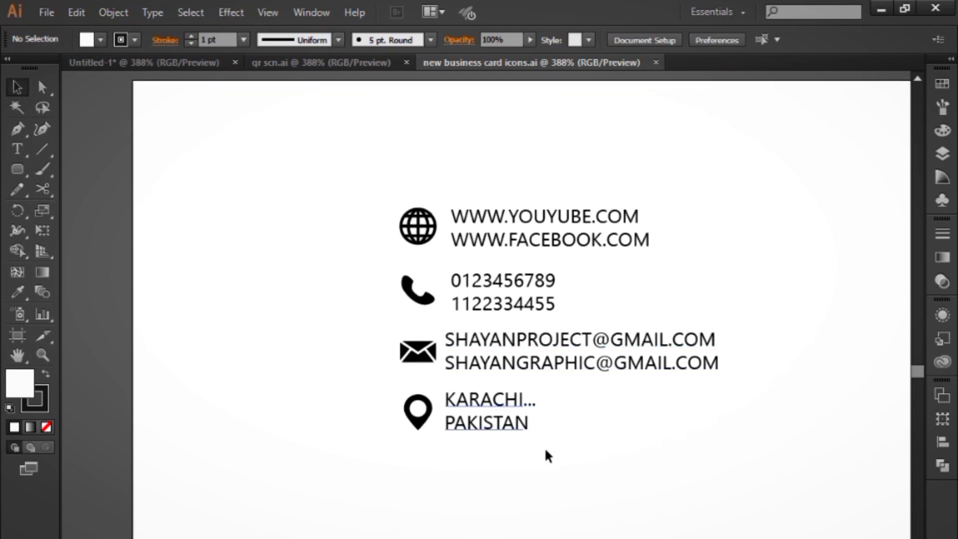
{"action": "left_click_drag", "start_coordinate": [360, 175], "coordinate": [598, 463]}
Place the contact icons in white on the second card's enlarged blue bar, with the web, phone, e-mail and address lines beside them.
{"action": "left_click_drag", "start_coordinate": [538, 350], "coordinate": [323, 285]}
{"action": "left_click_drag", "start_coordinate": [275, 352], "coordinate": [360, 369]}
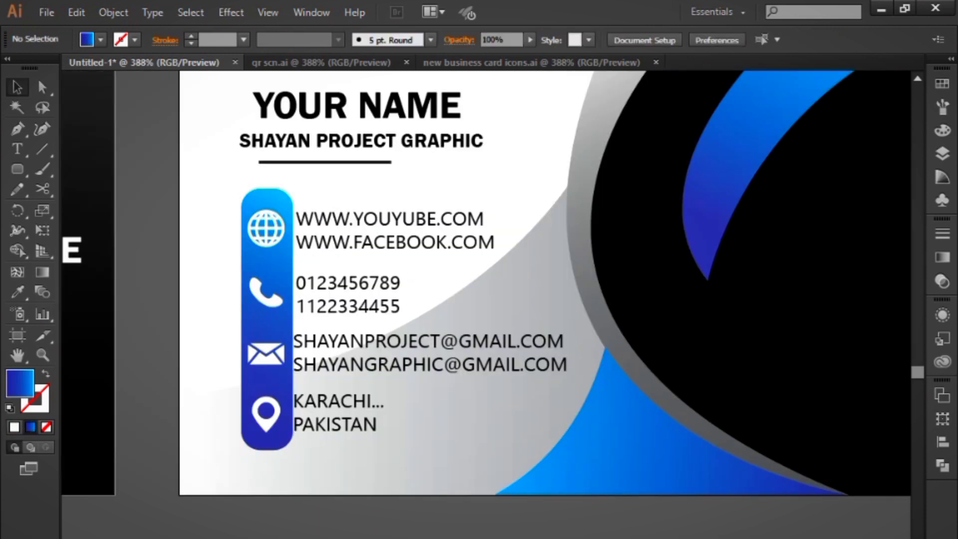
{"action": "key", "text": "ctrl+minus"}
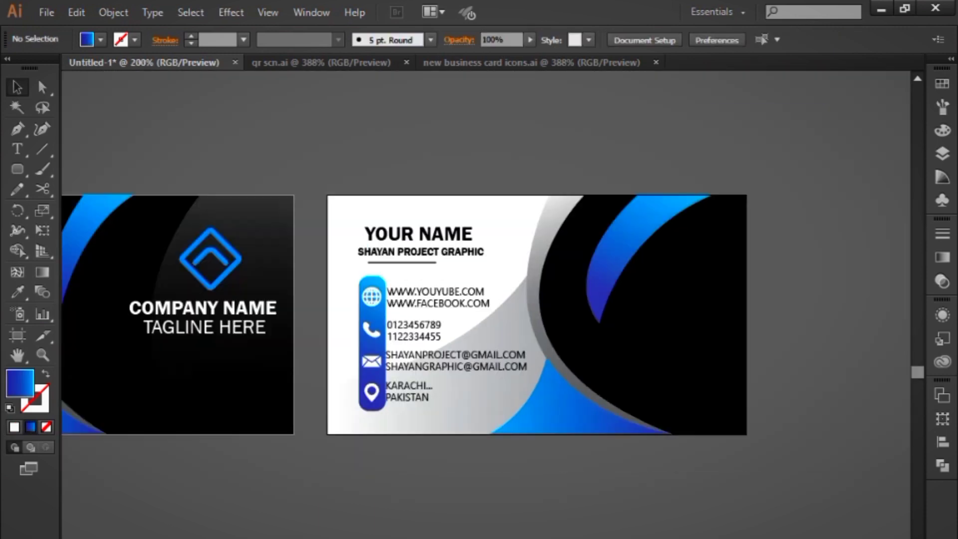
{"action": "left_click_drag", "start_coordinate": [497, 530], "coordinate": [648, 527]}
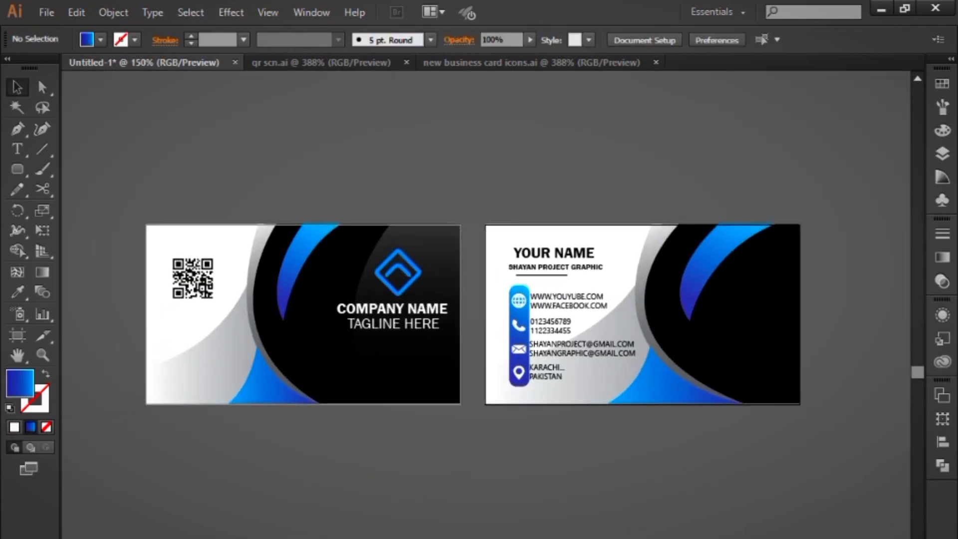